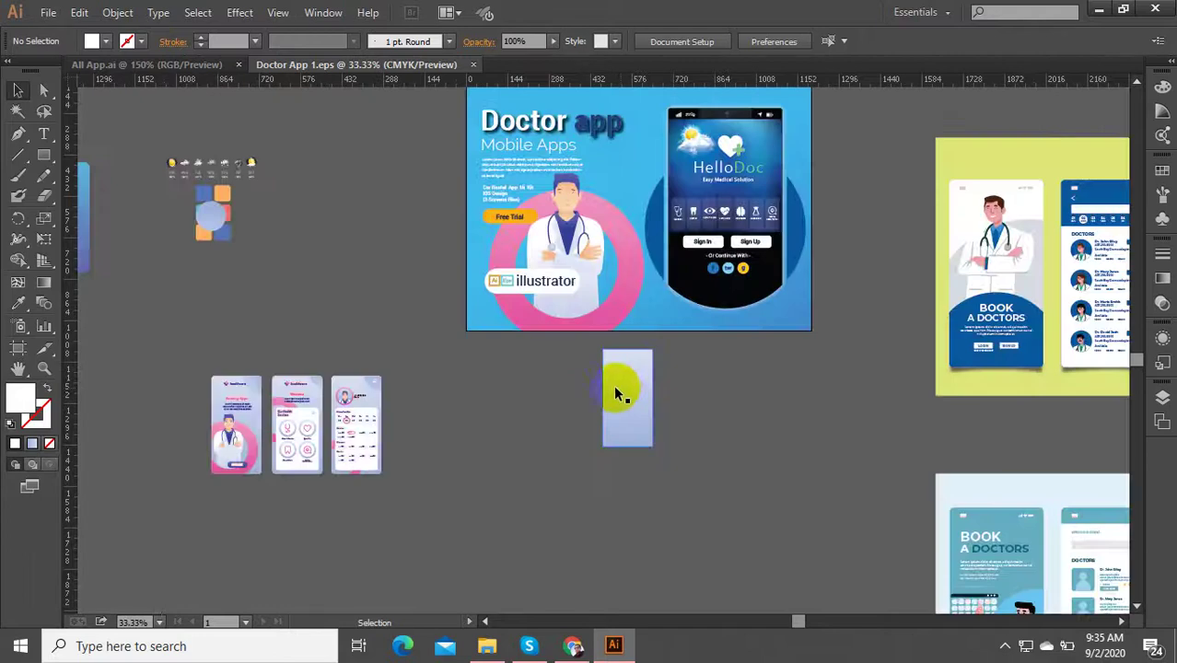
Step: Examine the light-blue mockup with the three healthcare phone screens in the Doctor App document
scroll(617, 386, "up", 3)
scroll(561, 318, "down", 3)
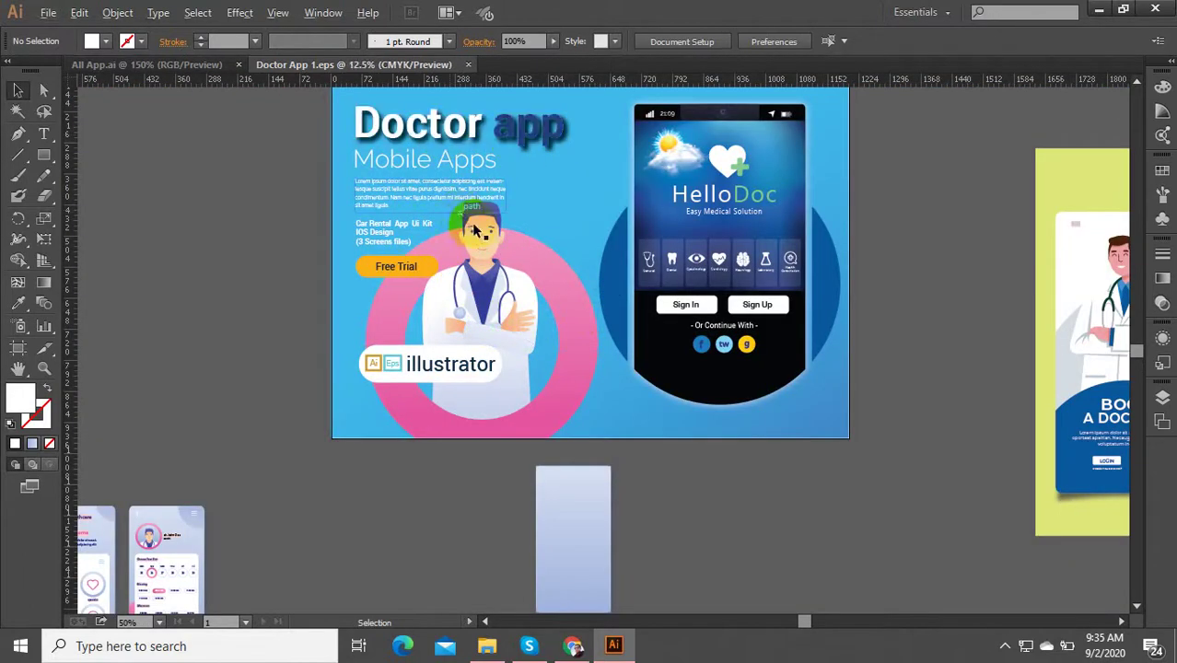
scroll(465, 212, "down", 2)
scroll(691, 360, "down", 2)
scroll(654, 421, "up", 5)
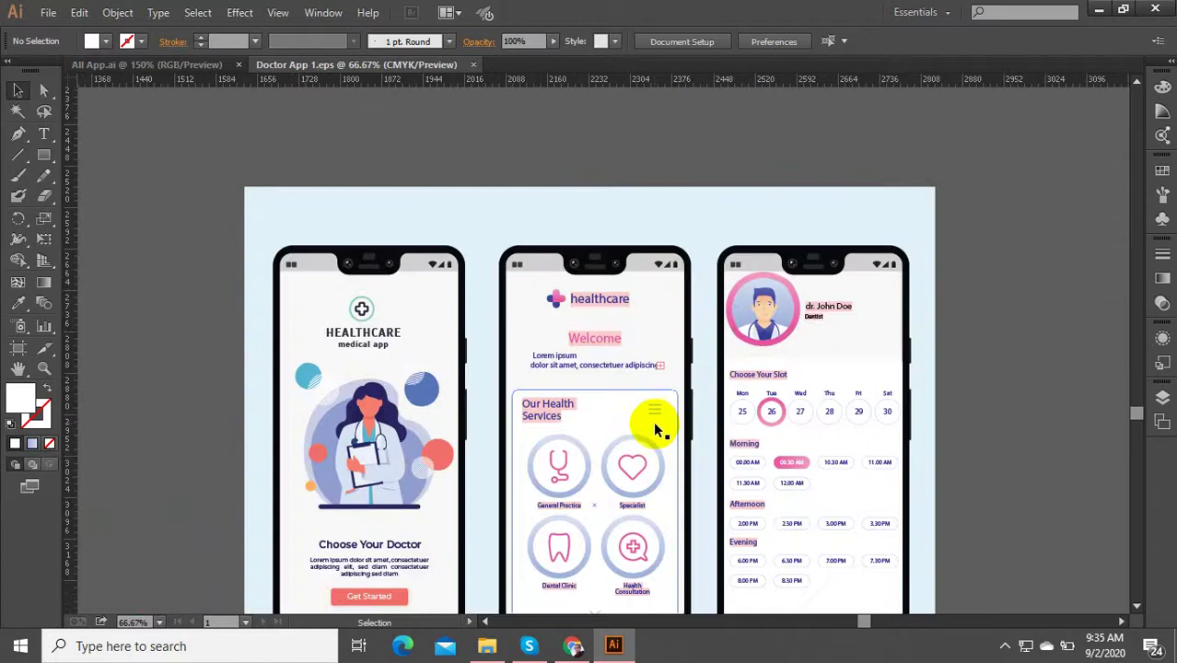
left_click_drag(631, 352, 597, 205)
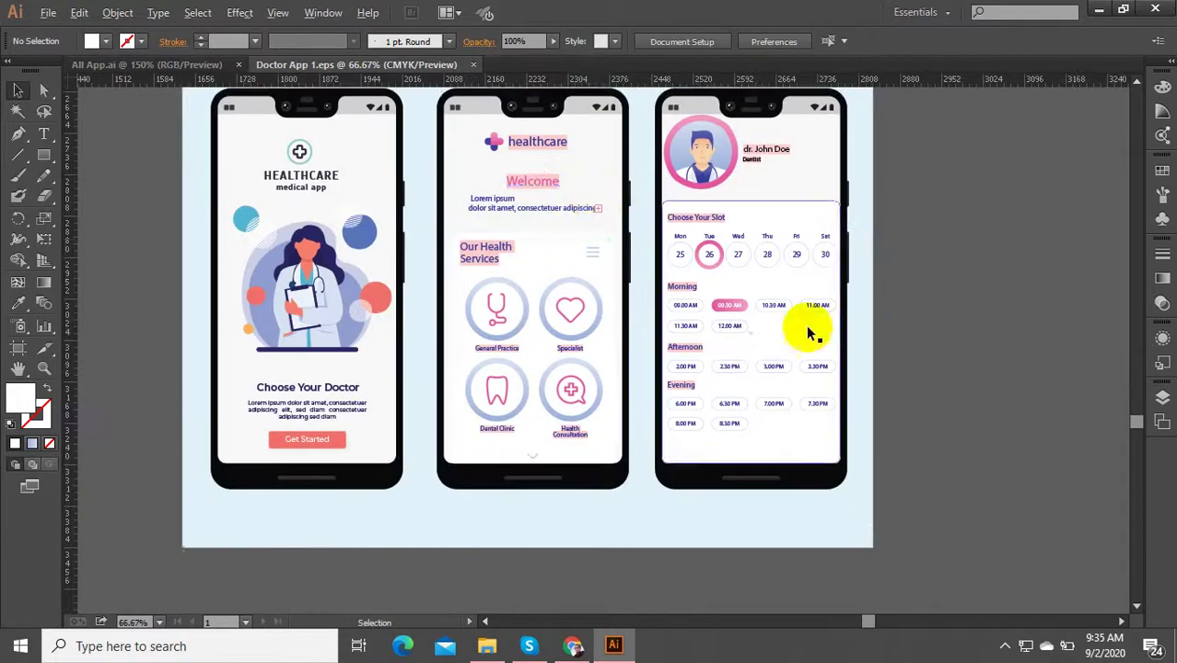
scroll(814, 329, "down", 1)
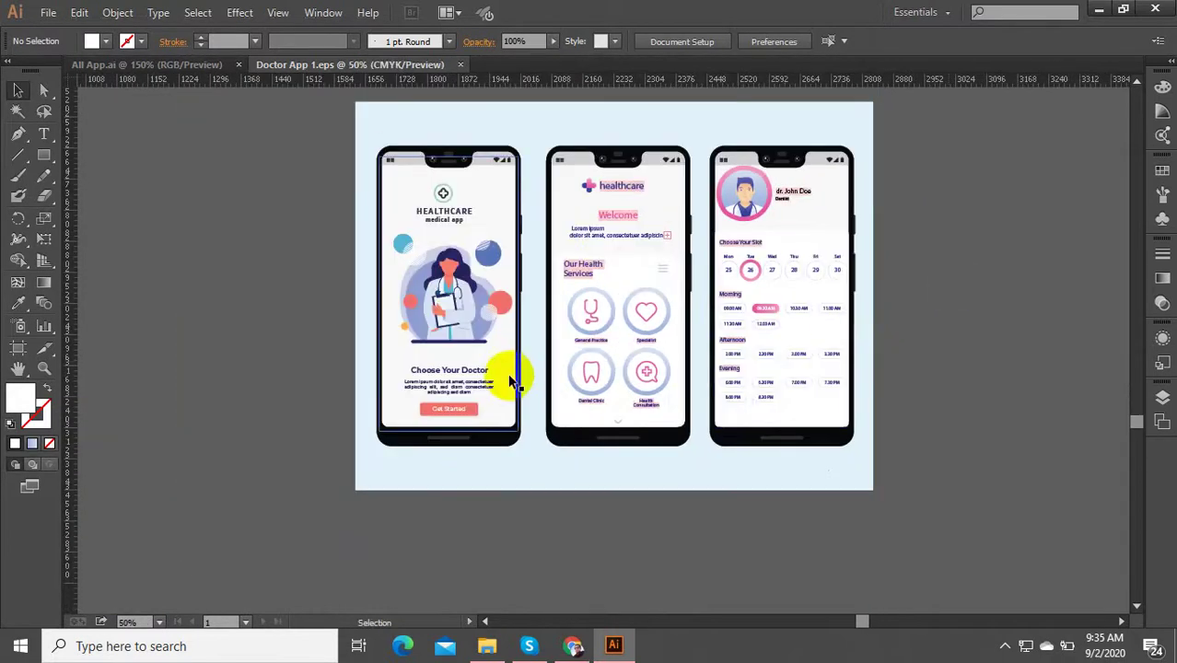
scroll(513, 380, "up", 3)
scroll(604, 394, "down", 2)
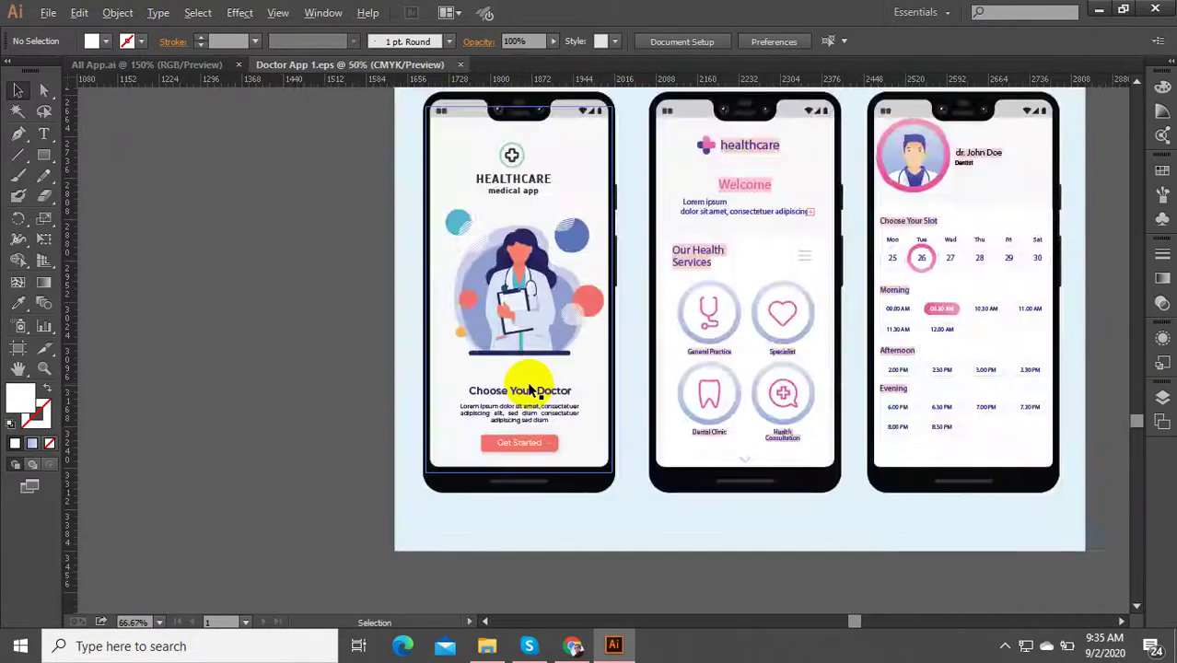
scroll(529, 389, "down", 4)
scroll(538, 375, "up", 4)
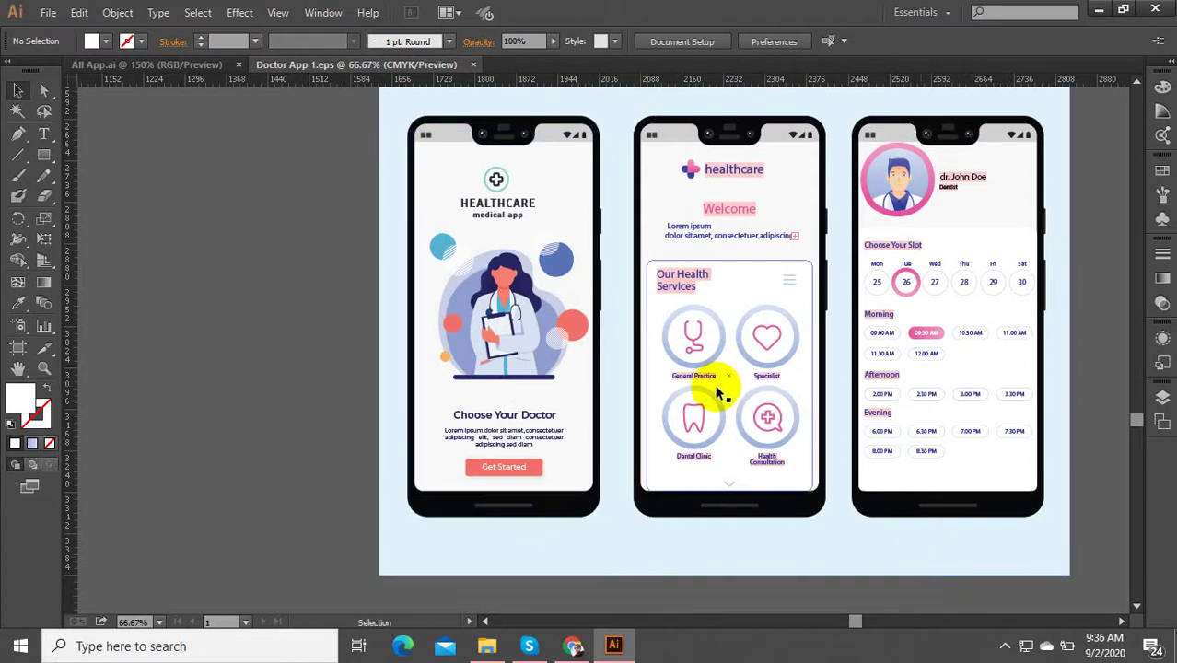
Step: Review the overall layout of all the app designs and examine the "Doctor app Mobile Apps" cover artboard closely
scroll(621, 337, "down", 4)
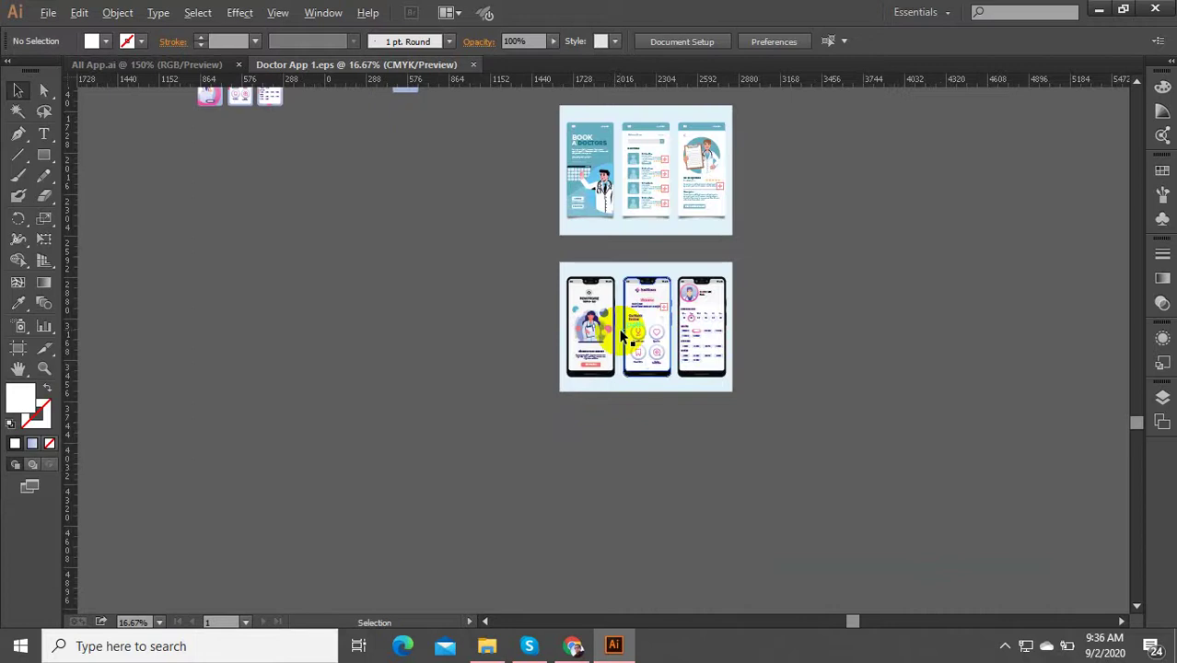
scroll(620, 337, "down", 4)
scroll(630, 388, "right", 2)
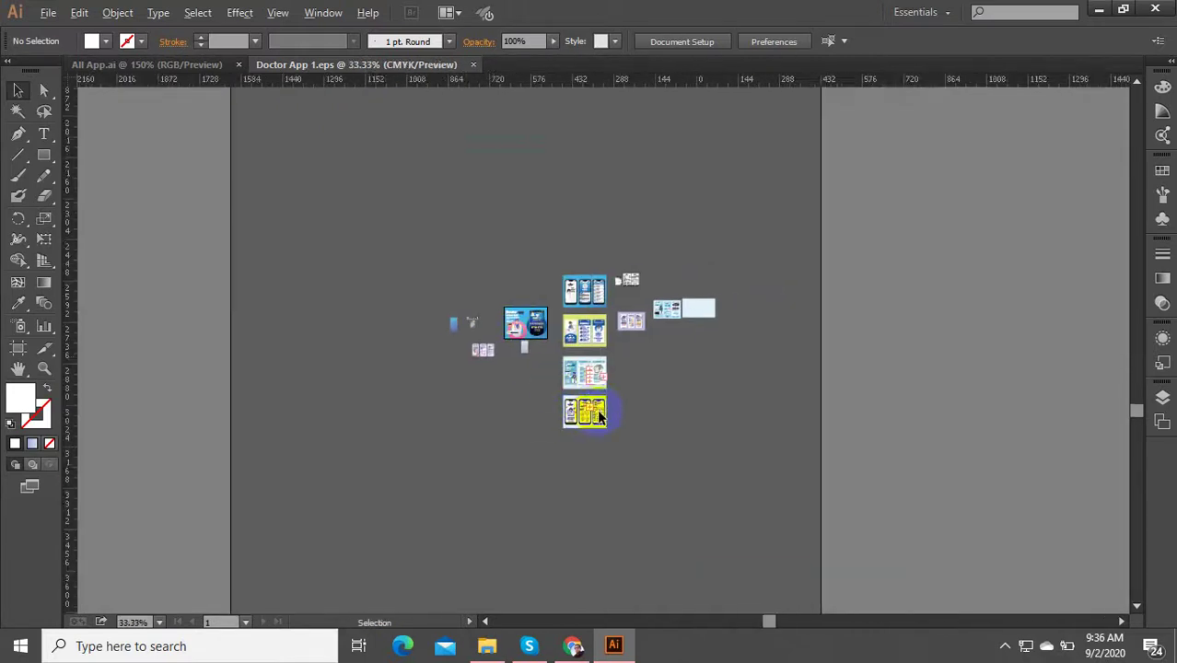
scroll(583, 382, "up", 3)
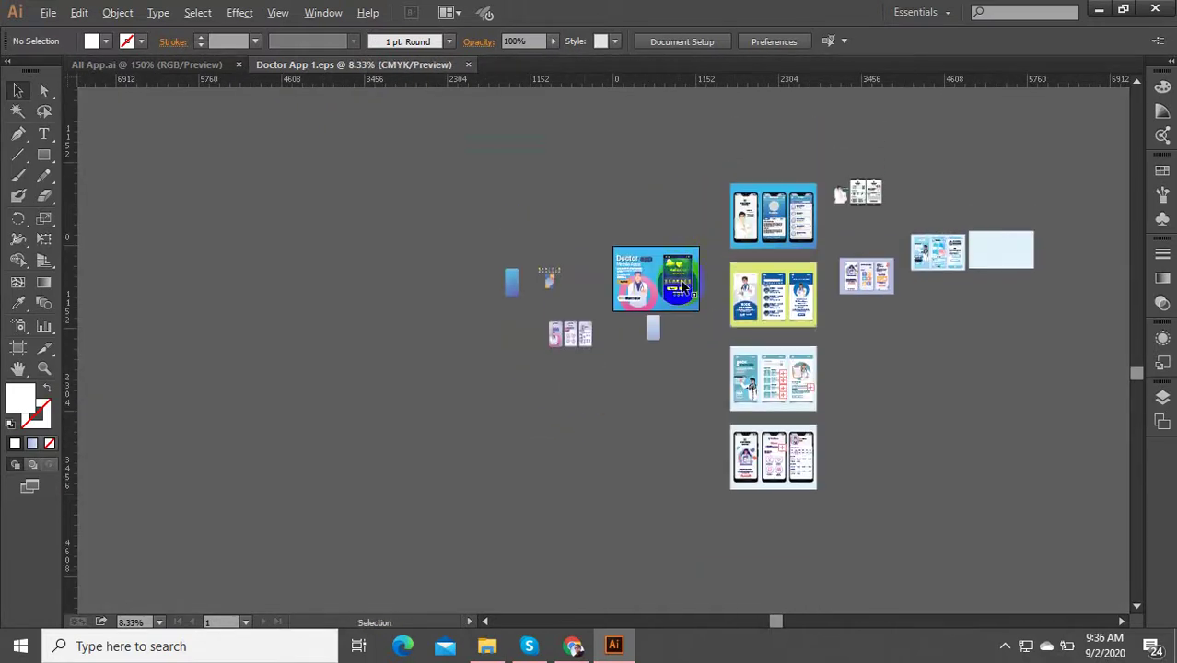
scroll(683, 286, "up", 4)
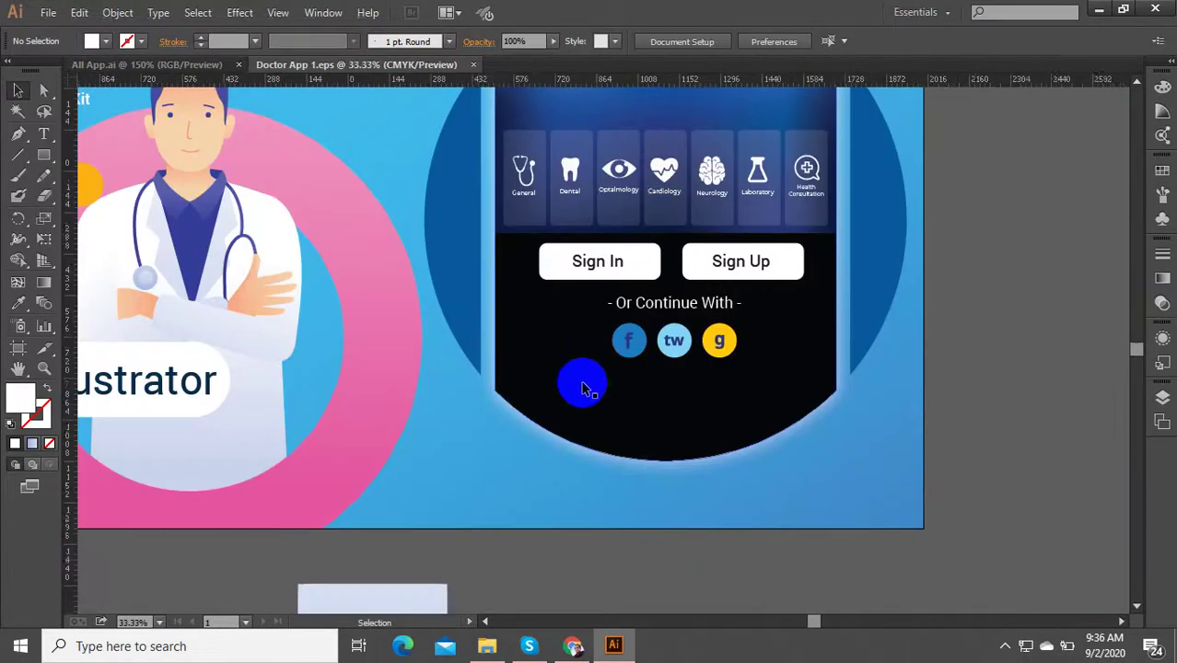
scroll(375, 351, "down", 3)
scroll(376, 354, "up", 5)
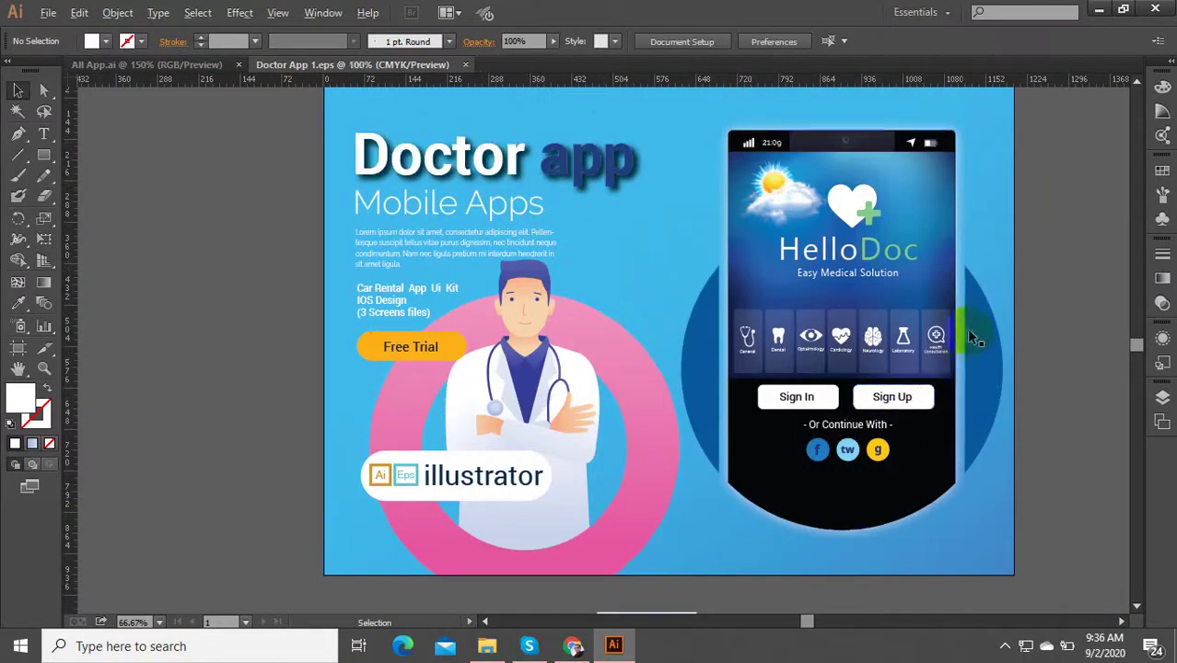
scroll(973, 339, "up", 3)
scroll(731, 467, "down", 3)
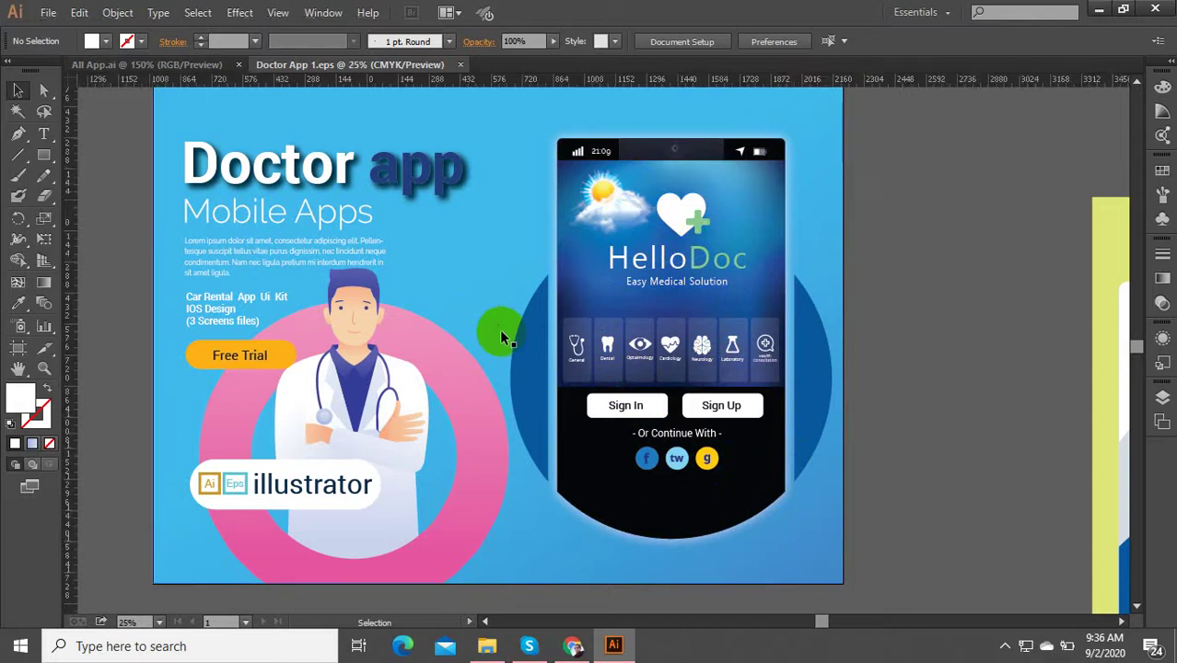
scroll(497, 322, "down", 3)
scroll(814, 354, "up", 3)
scroll(609, 375, "down", 3)
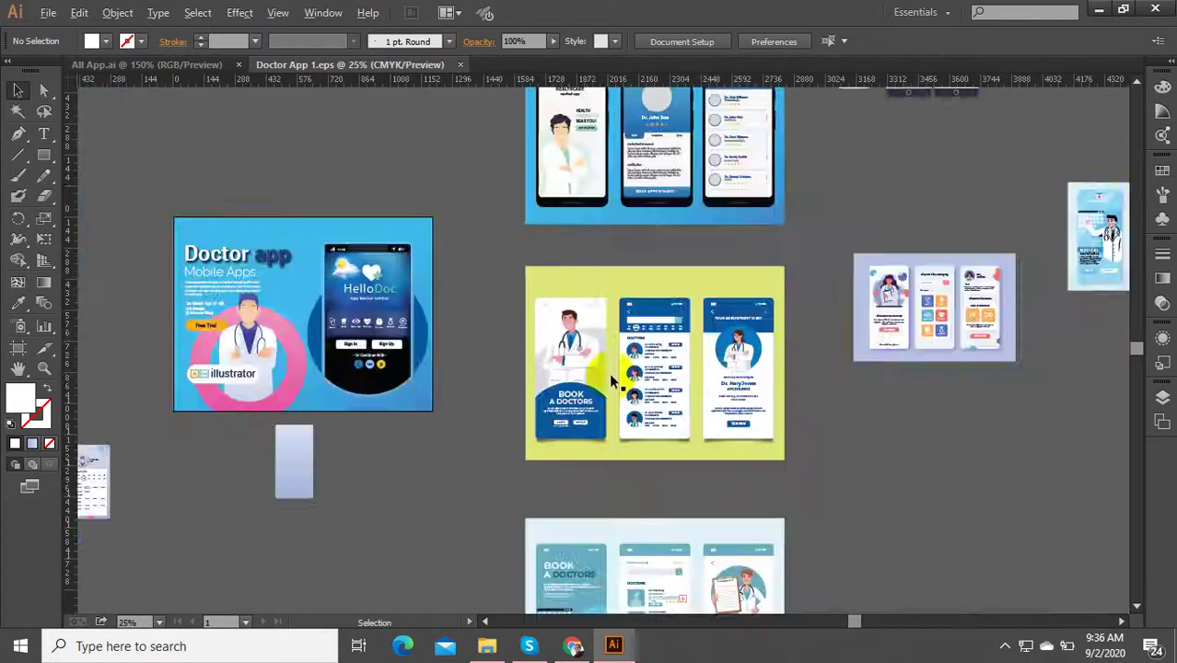
scroll(652, 377, "up", 3)
scroll(647, 386, "down", 3)
scroll(648, 387, "down", 3)
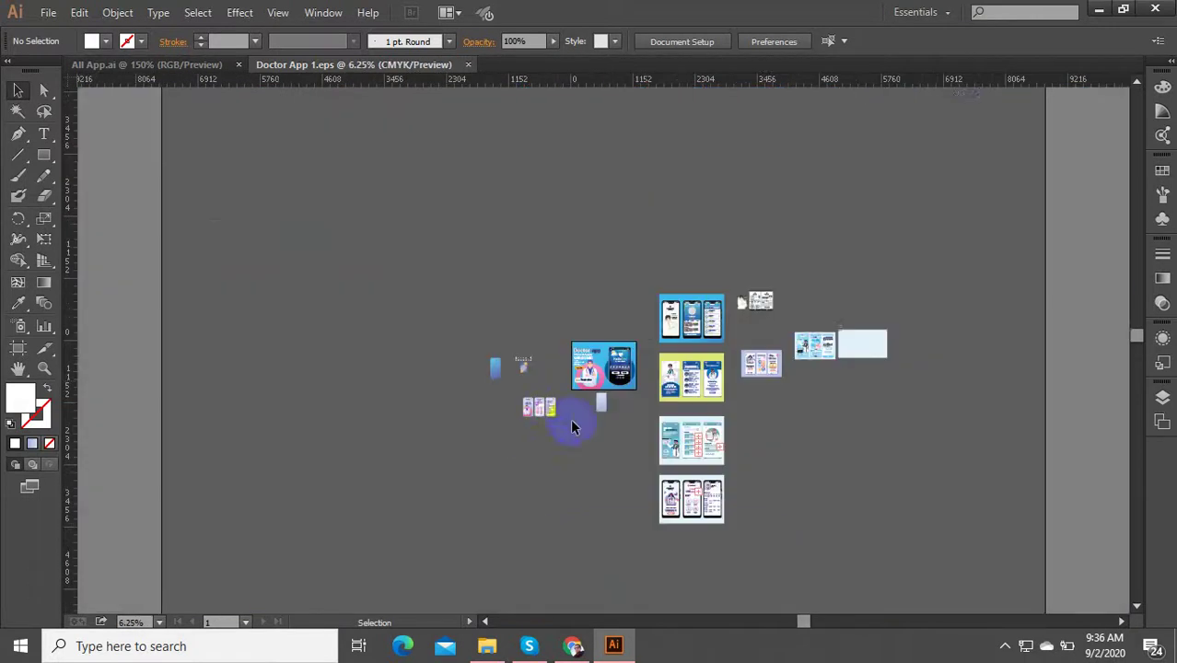
Step: Switch to Chrome and look through the design entries of the Doctor Appointment App Challenge on UpLabs
left_click(589, 648)
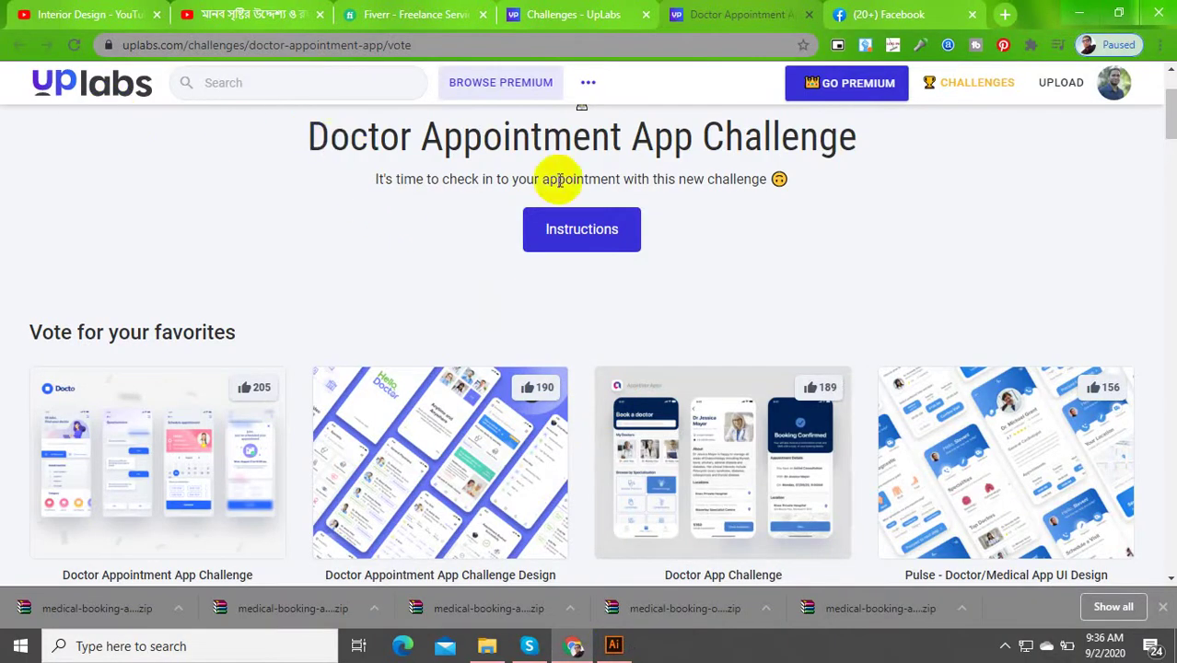
scroll(557, 276, "up", 2)
scroll(471, 364, "down", 10)
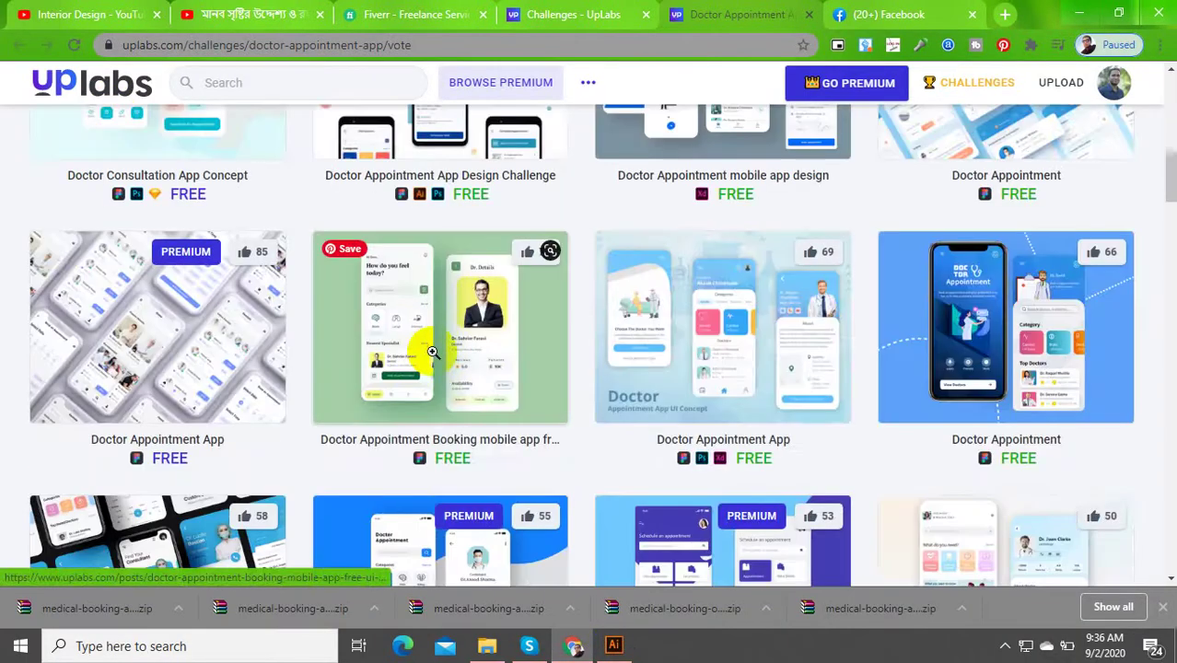
scroll(419, 342, "up", 10)
scroll(835, 278, "down", 6)
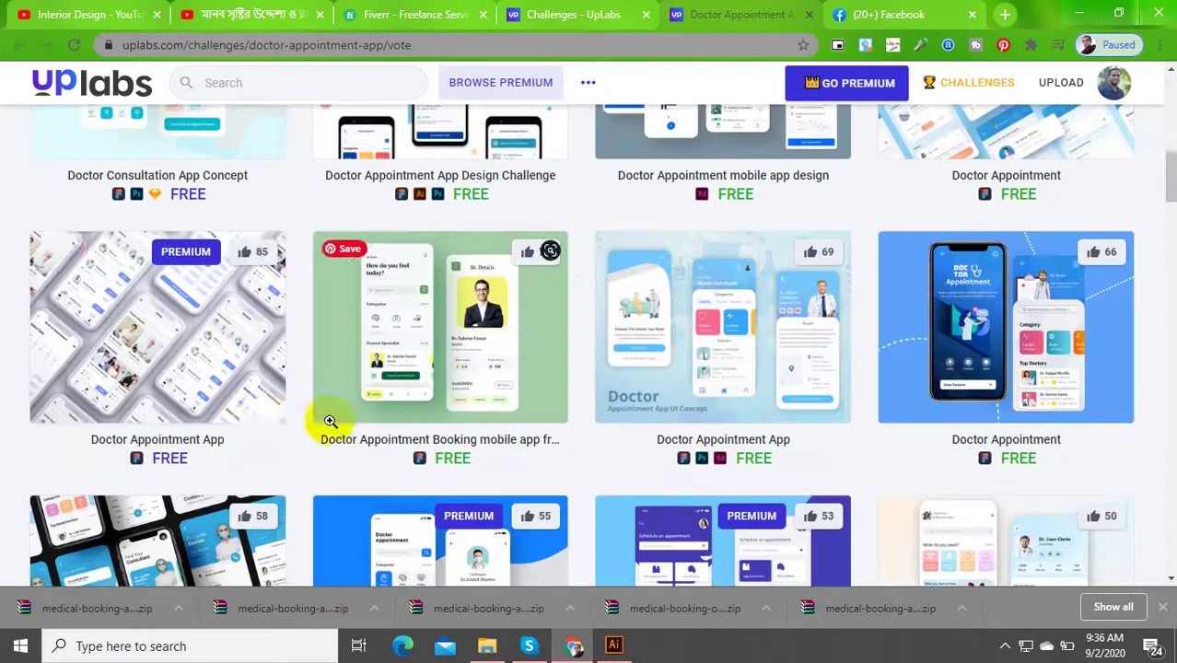
scroll(973, 400, "down", 5)
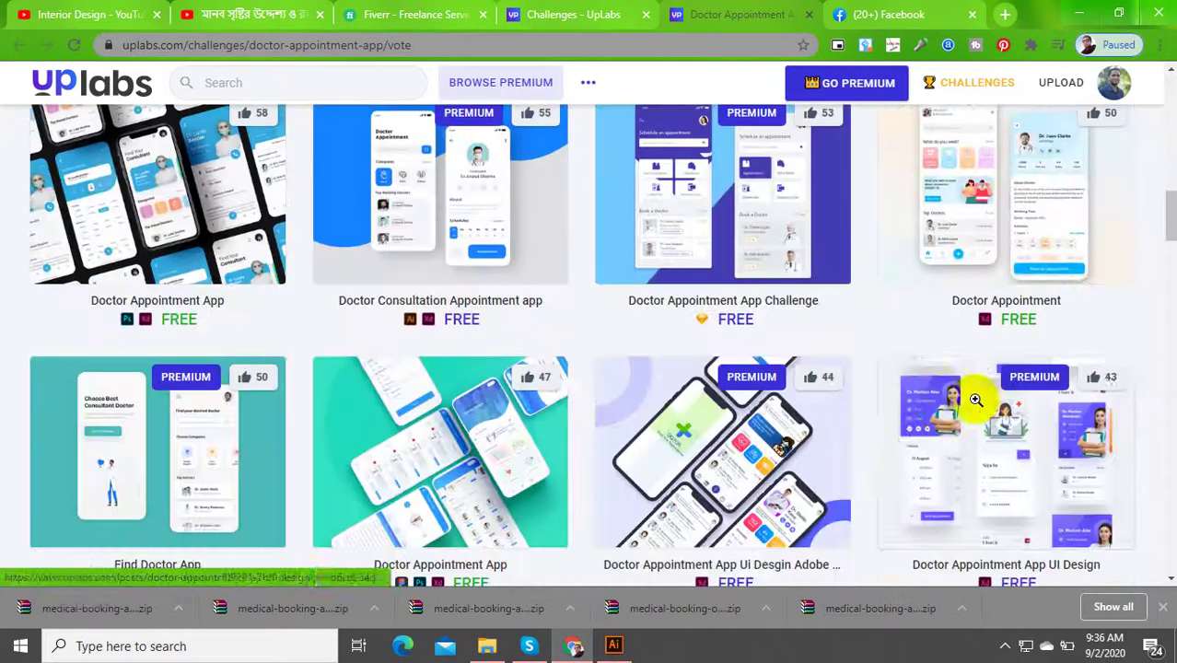
scroll(725, 419, "down", 6)
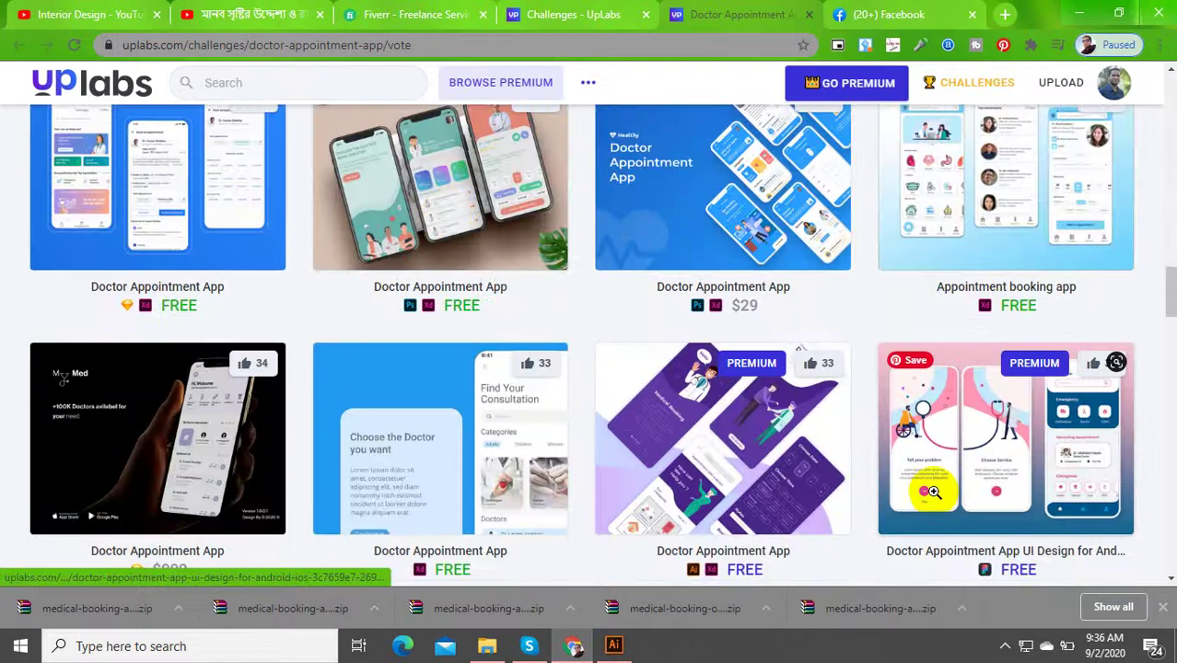
scroll(500, 478, "down", 5)
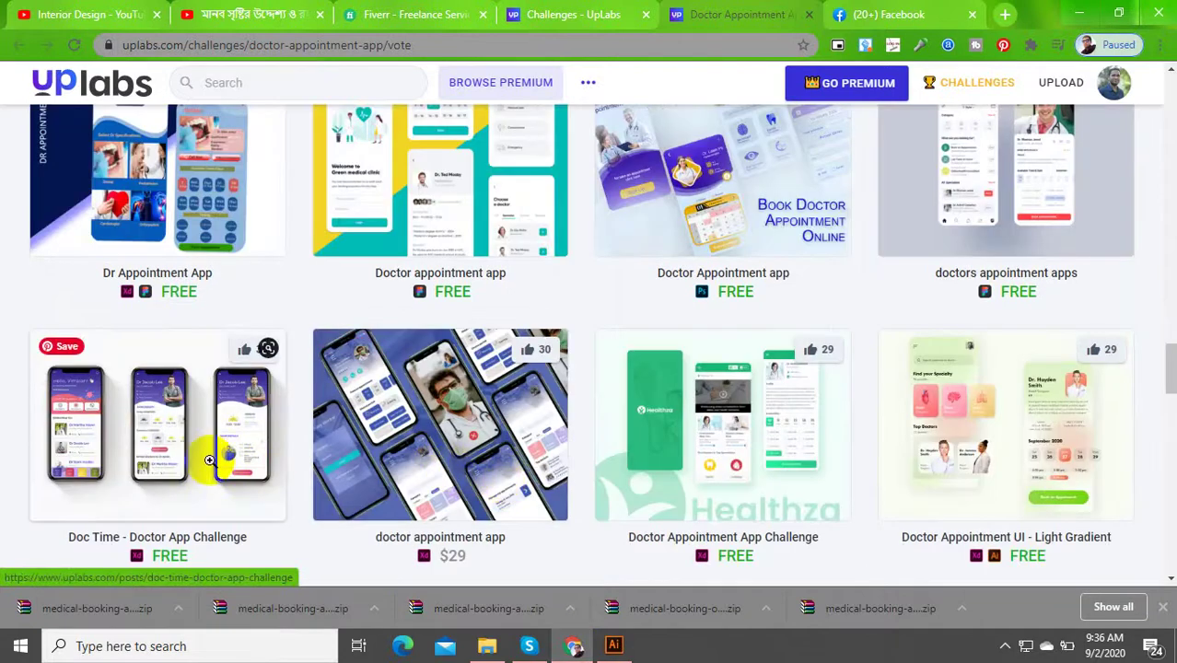
scroll(210, 460, "down", 10)
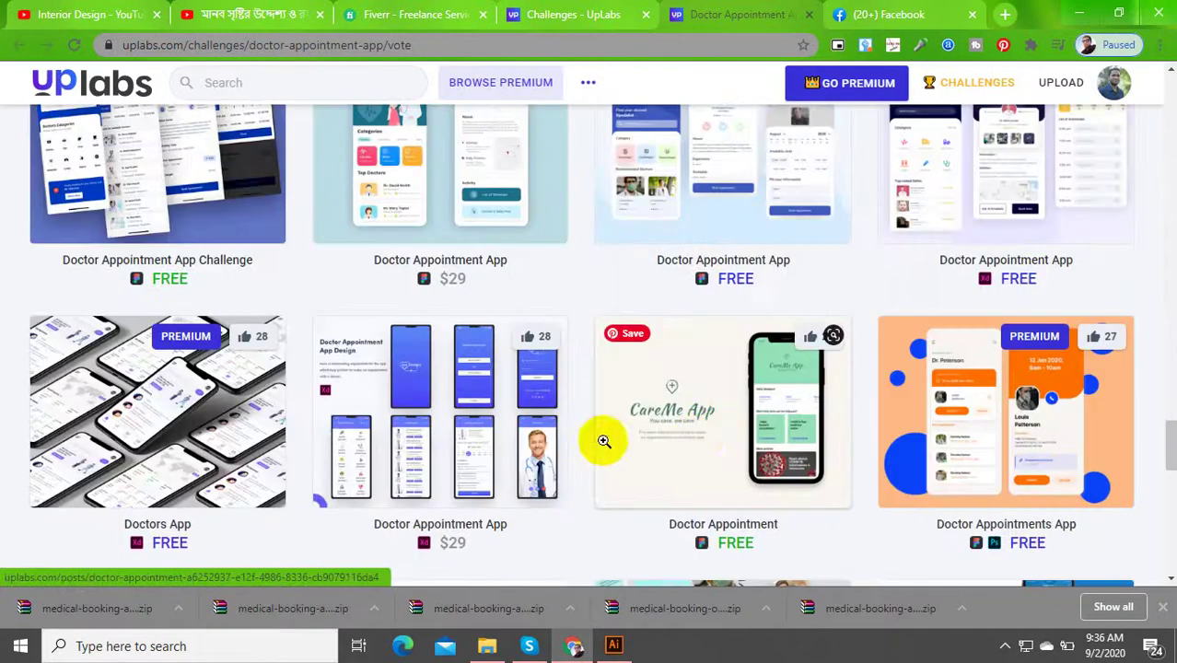
scroll(316, 427, "down", 12)
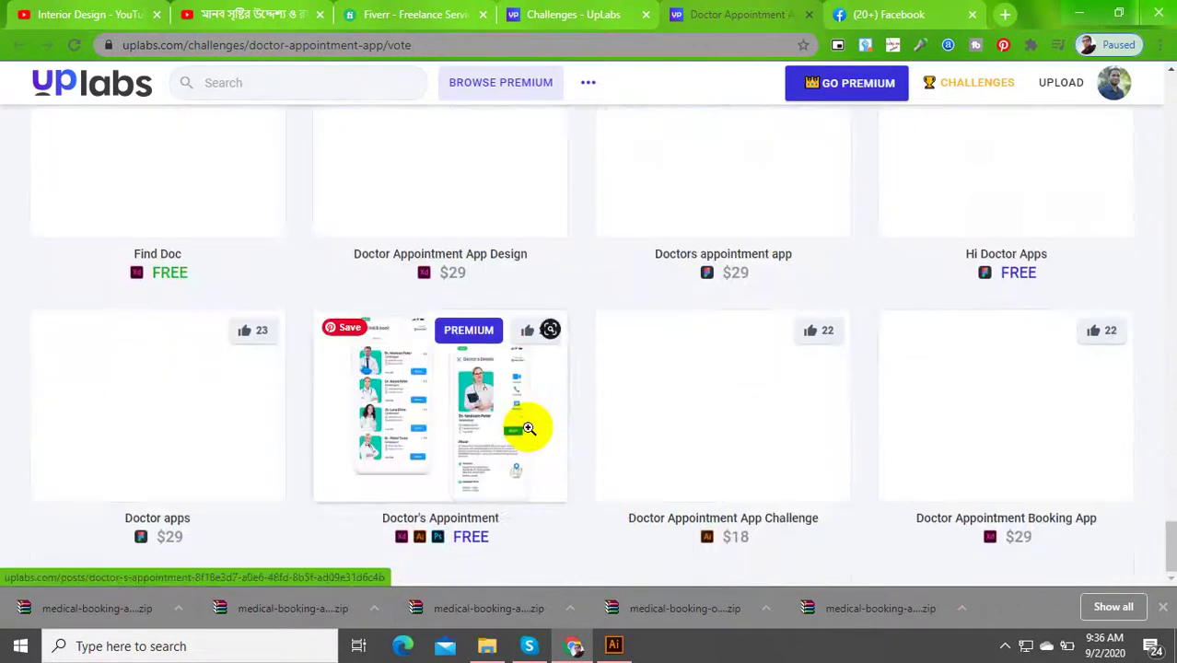
scroll(530, 433, "up", 5)
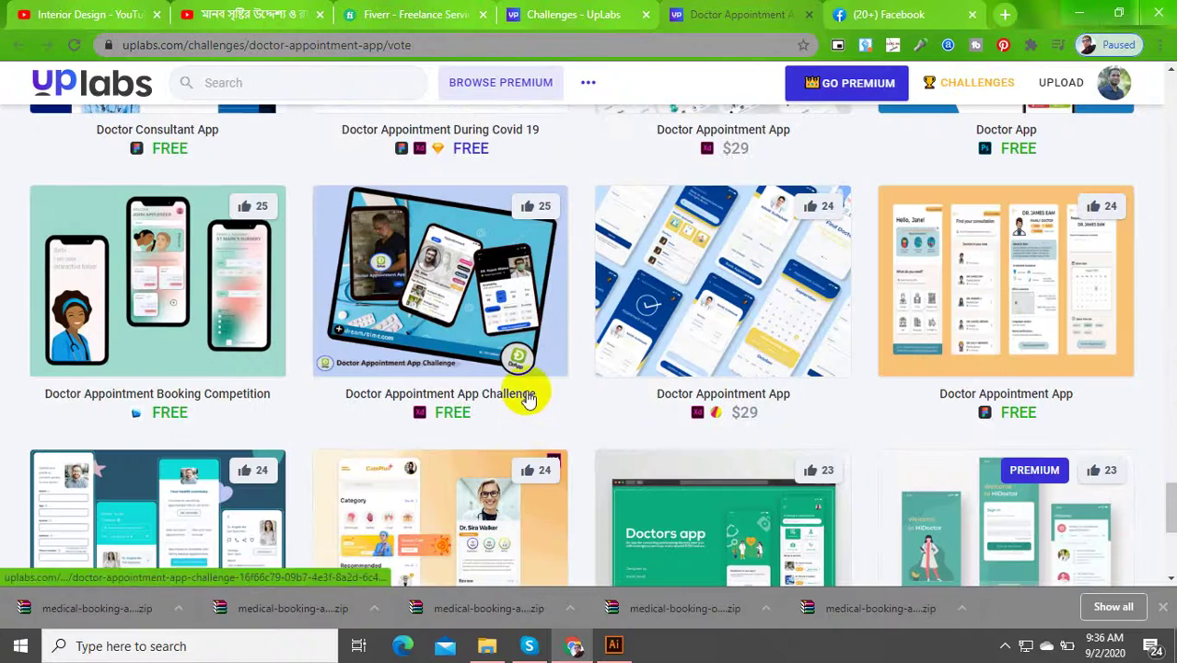
scroll(520, 406, "down", 4)
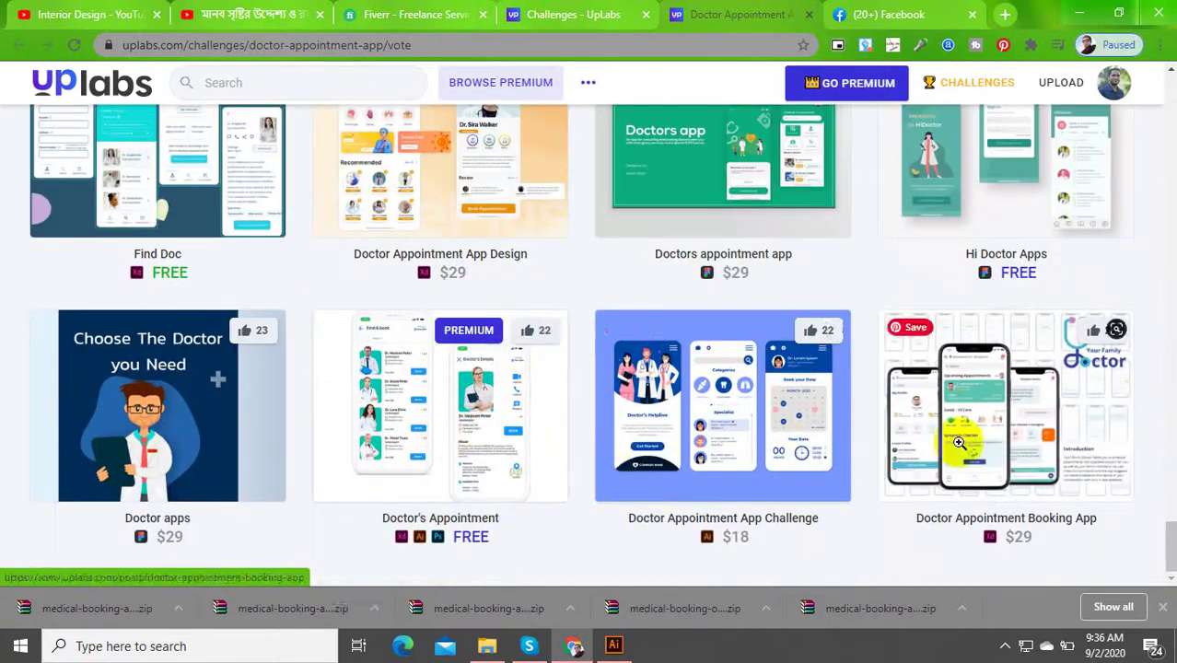
Step: Switch back to Illustrator and delete the three small app screens, blank gradient rectangle, weather icons and coloured tiles around the cover artboard
left_click(615, 646)
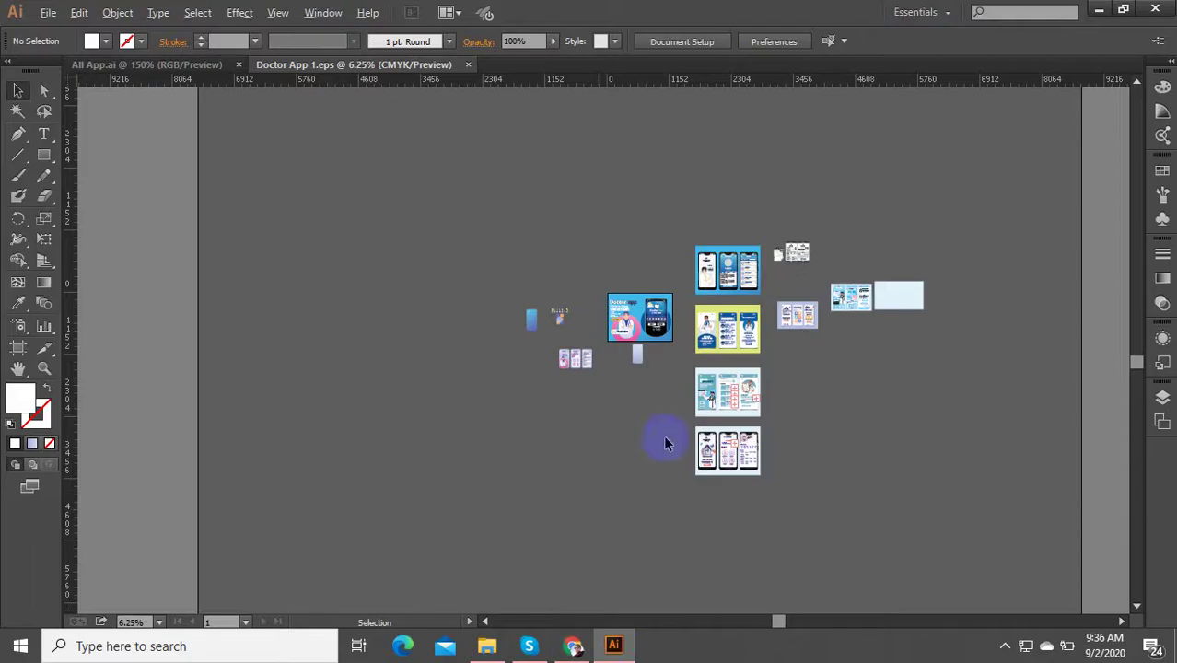
scroll(666, 444, "up", 5)
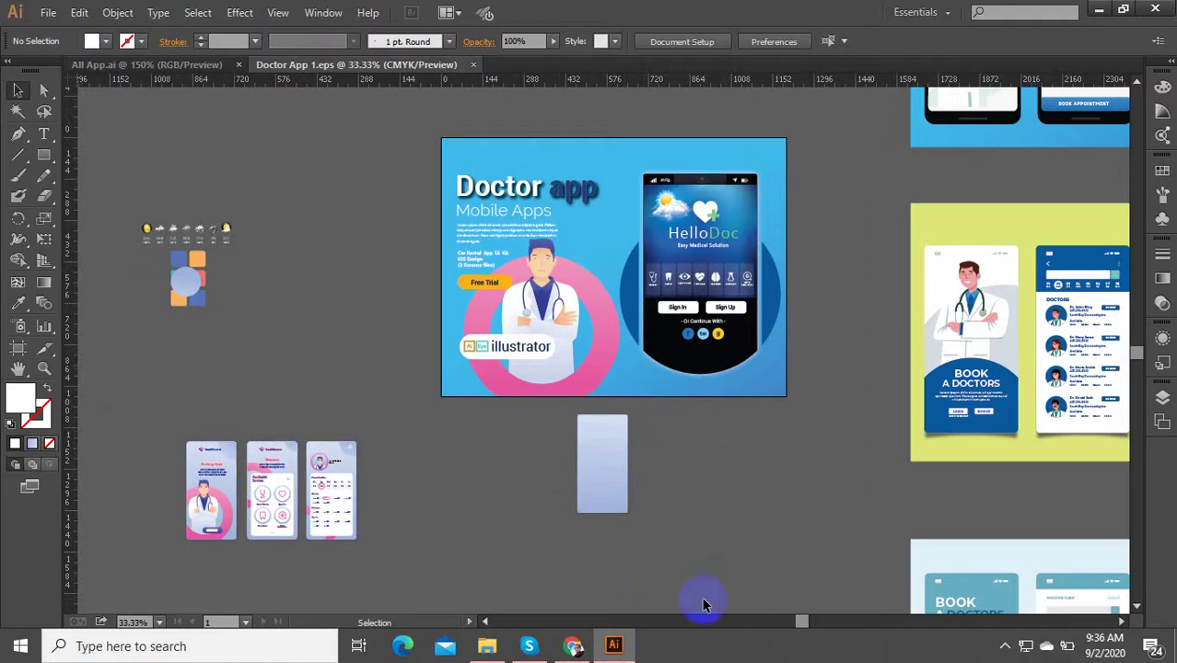
left_click_drag(149, 410, 152, 410)
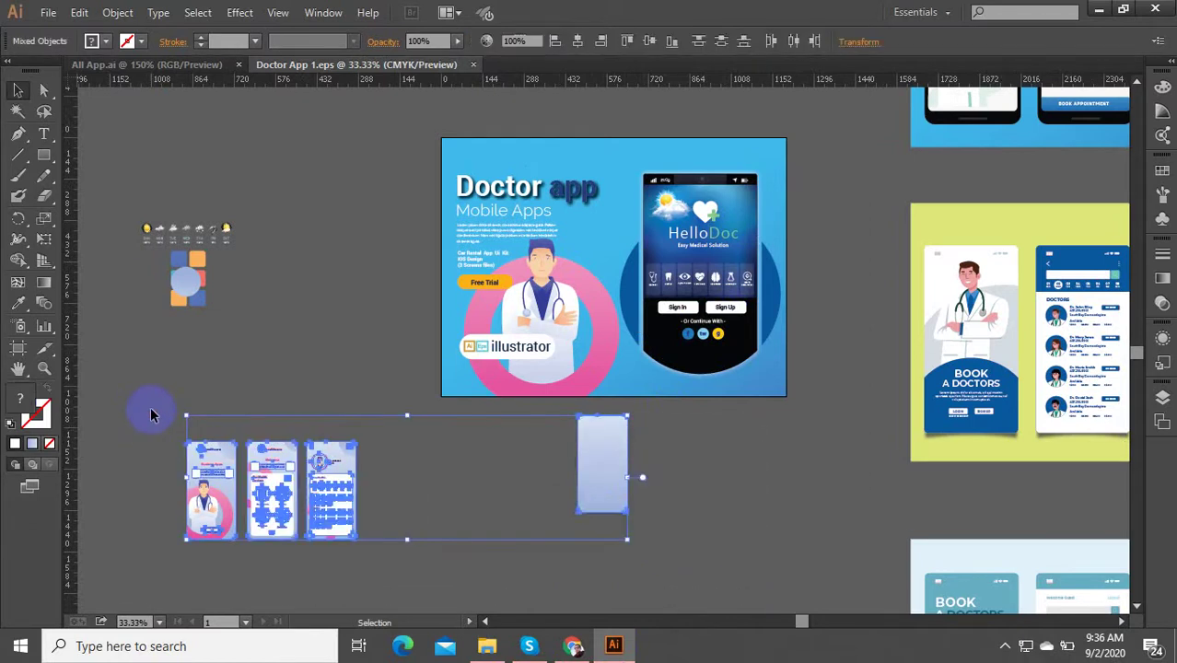
key("Delete")
scroll(323, 363, "left", 1)
left_click_drag(324, 363, 215, 136)
key("Delete")
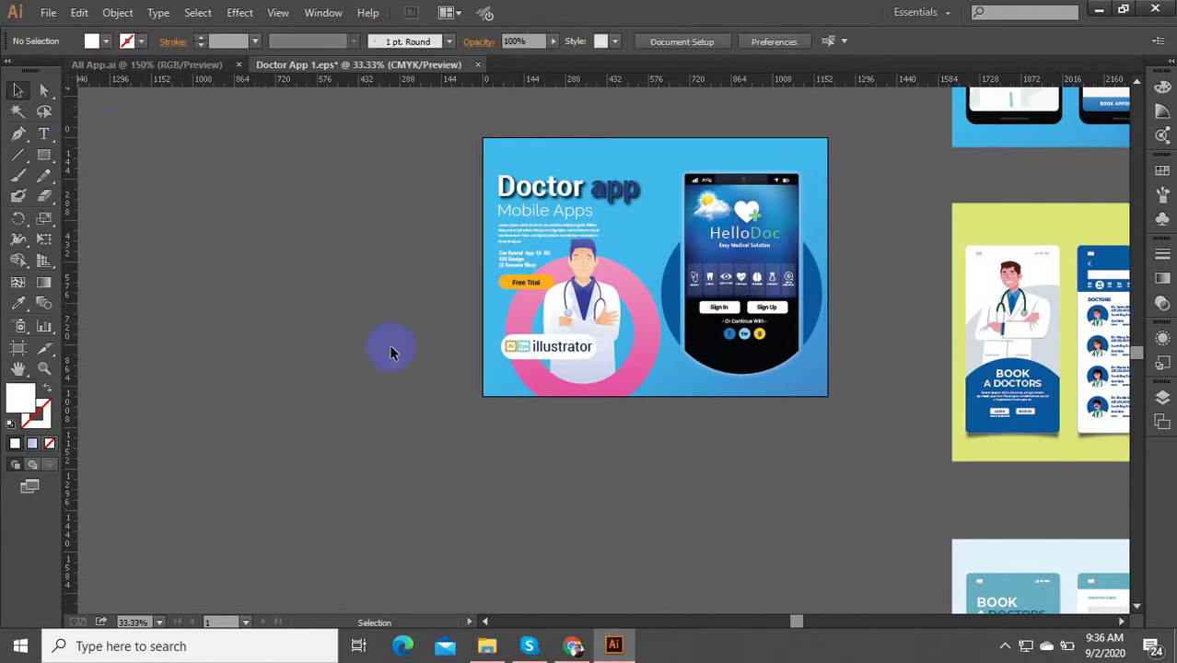
Step: Delete the spare mockups, sketches and blank light-blue rectangle to the right of the column of four app presentations
scroll(420, 465, "down", 5)
scroll(814, 331, "right", 2)
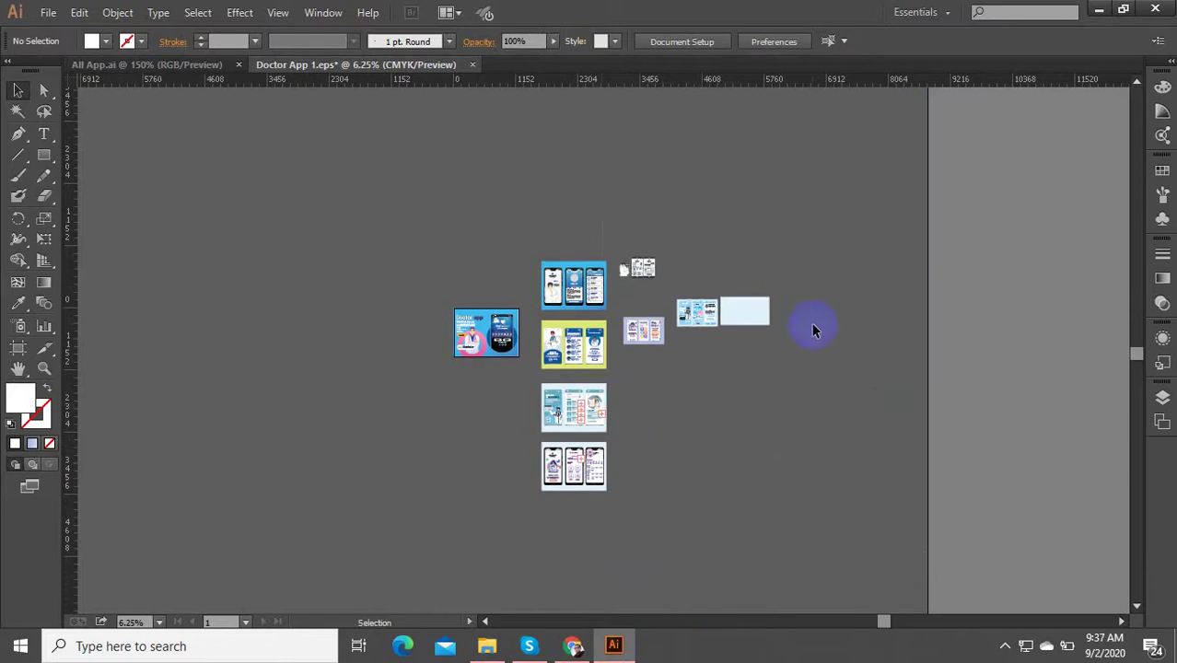
left_click_drag(622, 397, 609, 391)
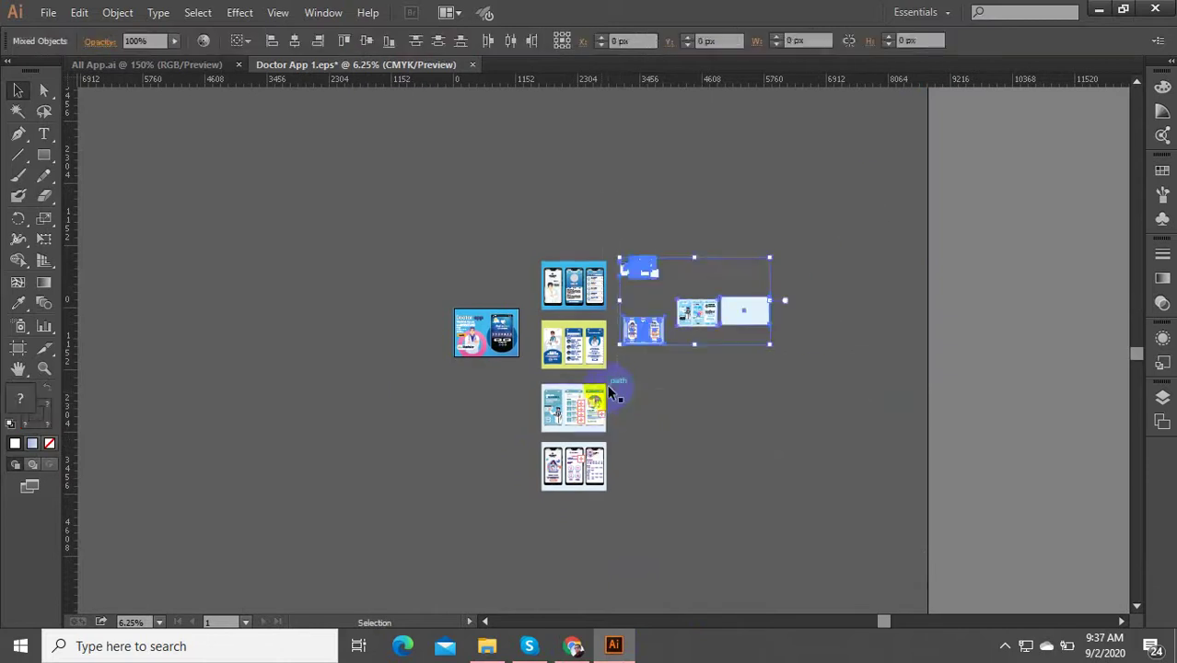
key("Delete")
Step: Check the width and height of the cover's artboard with the Artboard tool, and return to the Selection tool
scroll(486, 359, "up", 4)
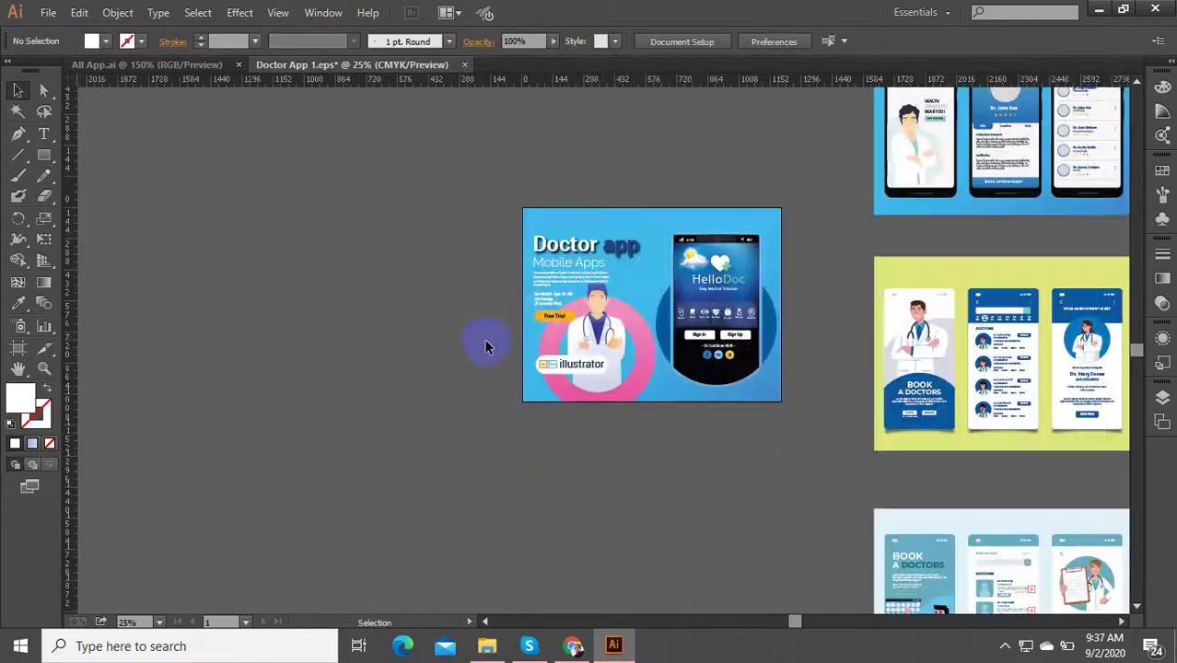
scroll(608, 290, "down", 3)
scroll(656, 264, "up", 7)
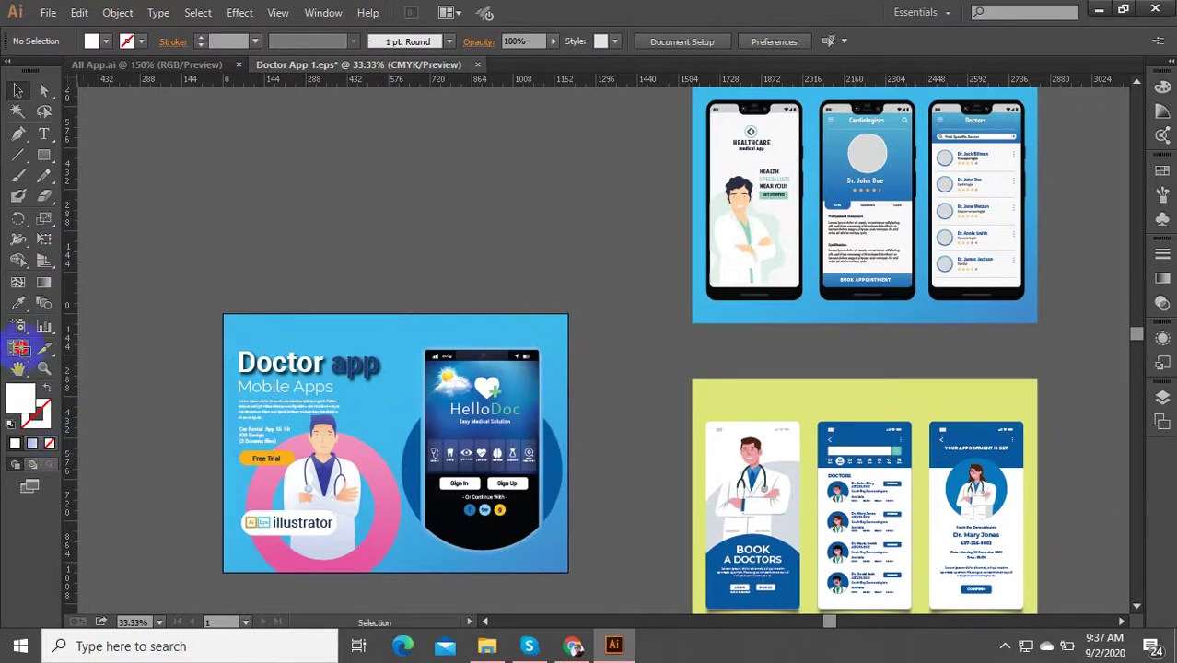
left_click(20, 348)
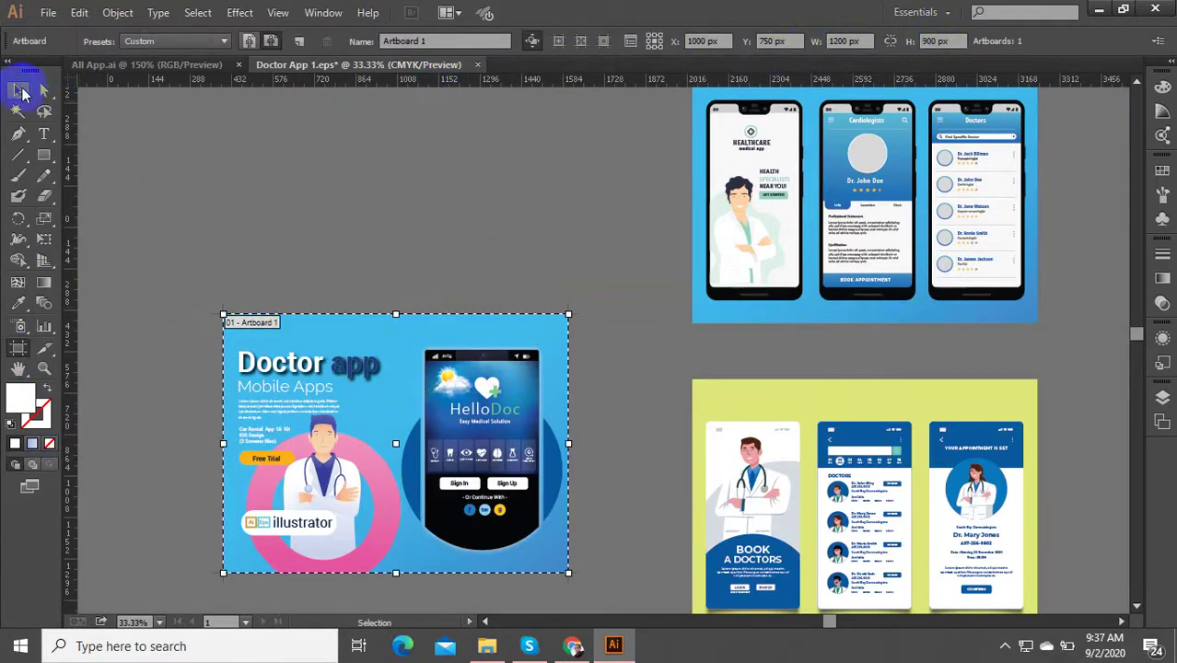
left_click(16, 88)
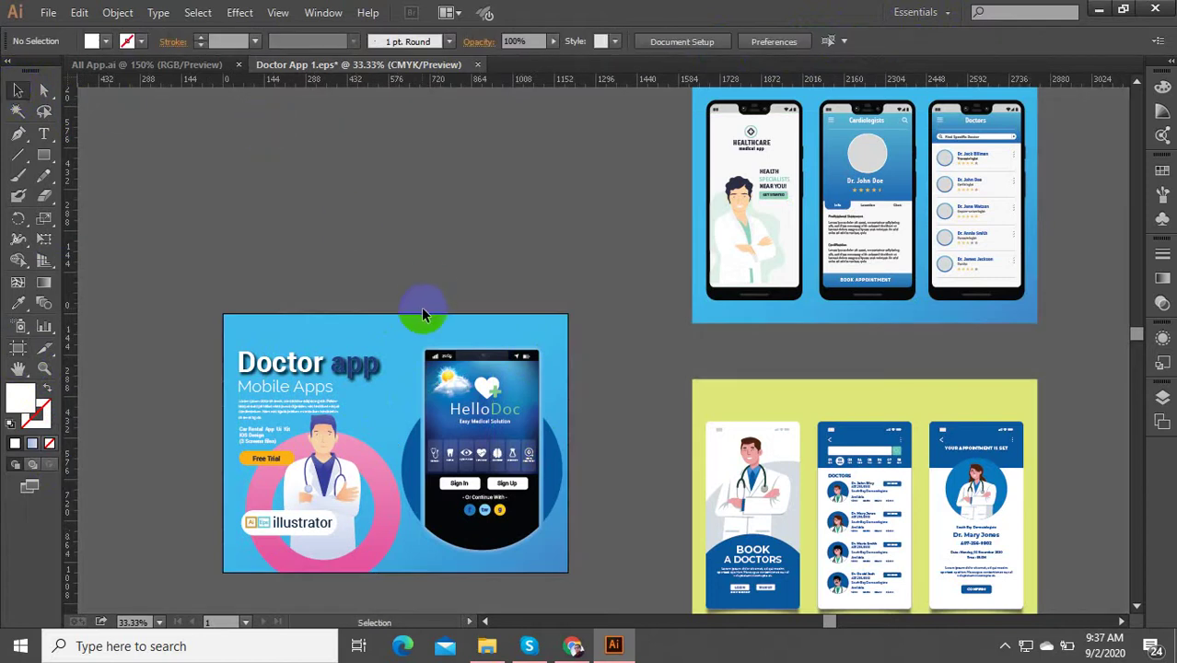
scroll(709, 327, "down", 4)
scroll(617, 361, "up", 3)
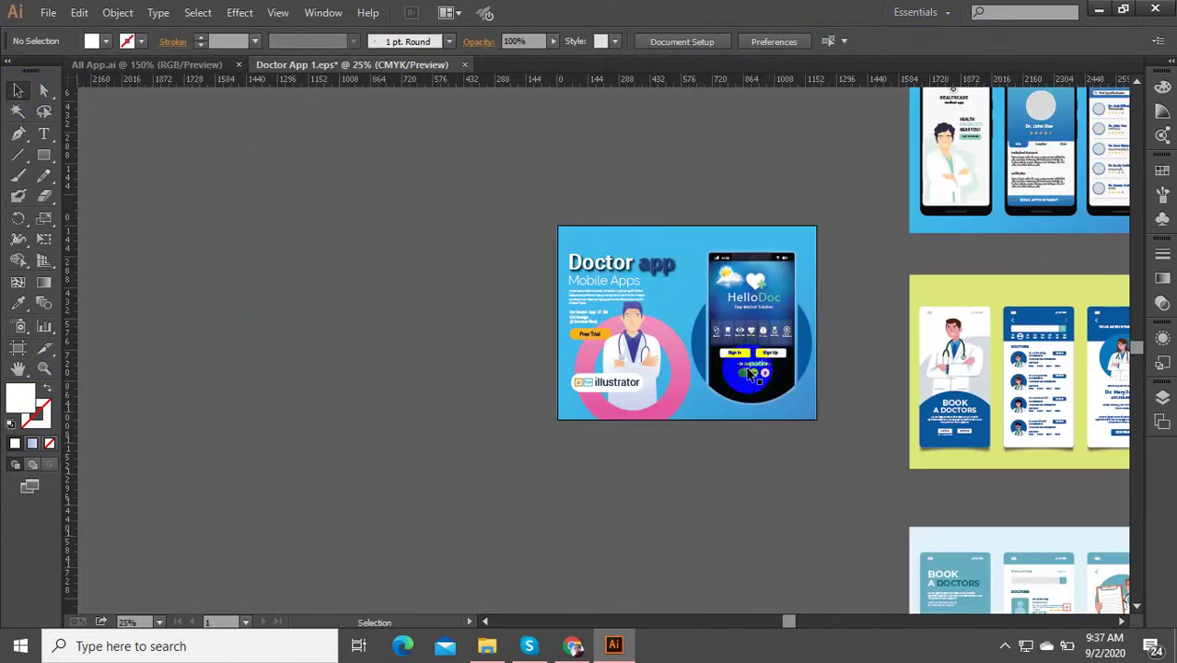
Step: Examine the cover design closely, including the HelloDoc phone screen with its category icons and sign-in buttons
scroll(764, 336, "up", 4)
left_click(714, 340)
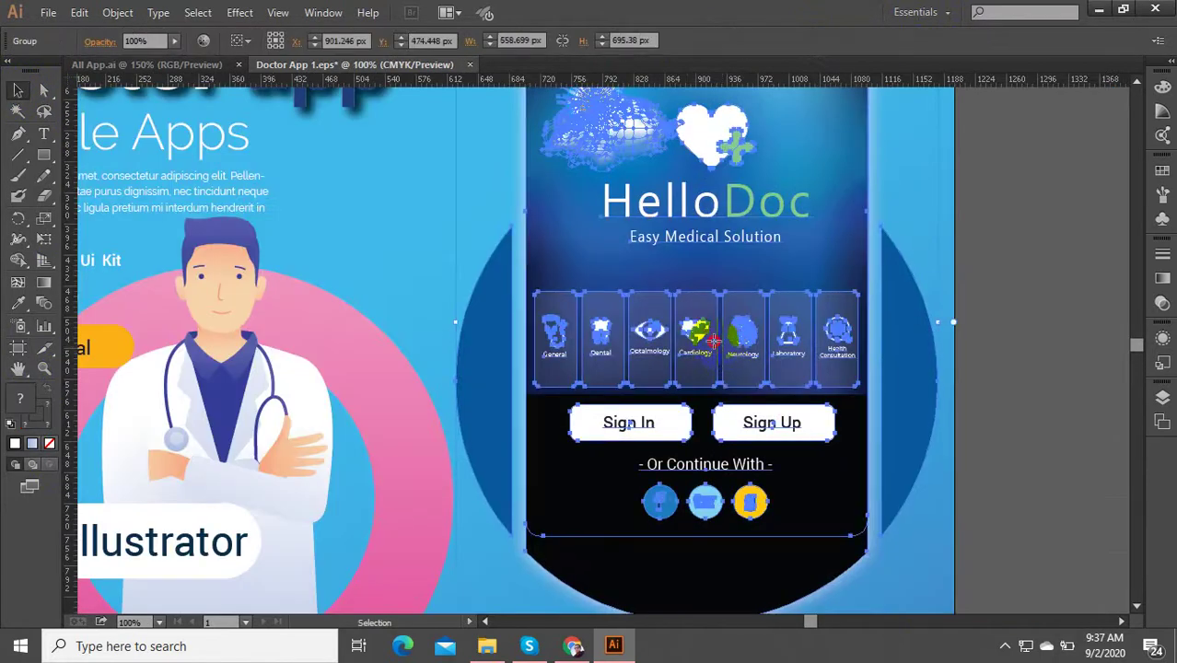
scroll(774, 392, "down", 2)
left_click(930, 355)
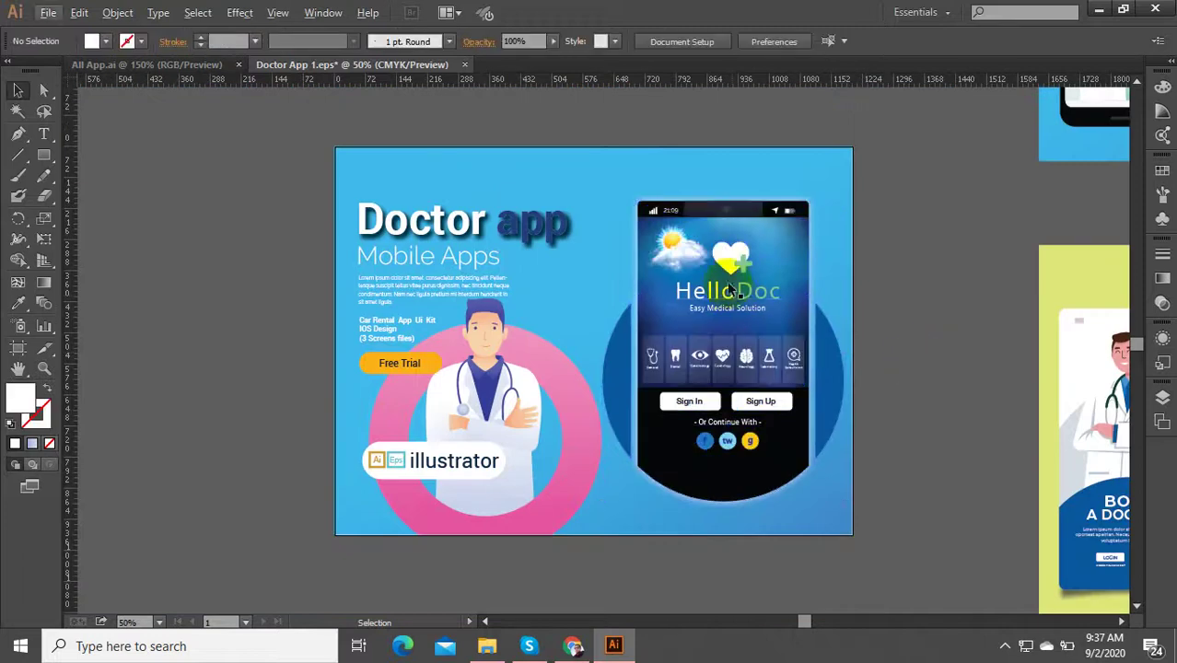
scroll(736, 266, "up", 3)
scroll(736, 271, "down", 4)
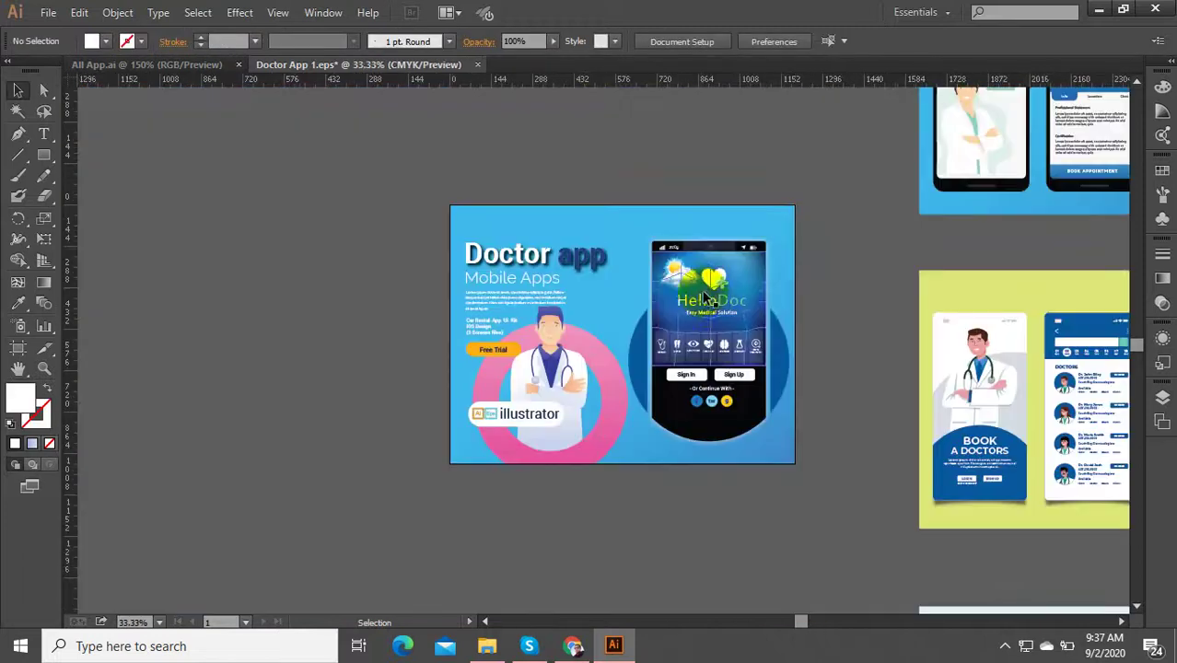
scroll(598, 286, "up", 3)
scroll(593, 287, "down", 3)
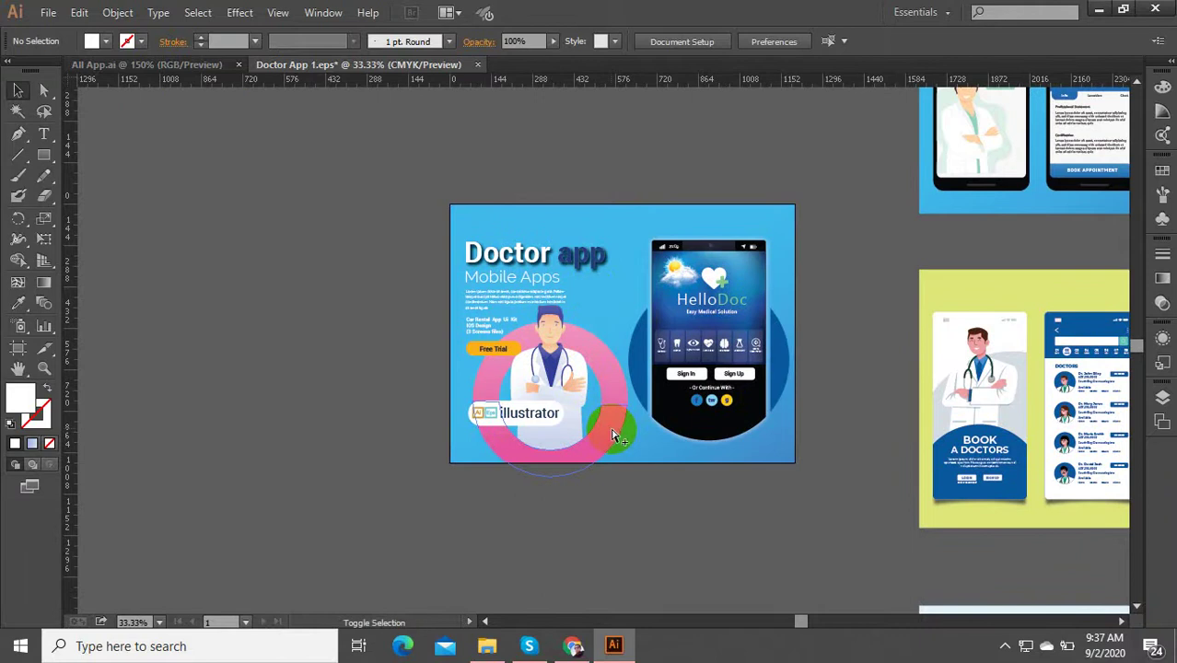
Step: Start a Save for Web export of the cover artboard with the JPEG High preset
key("ctrl+alt+shift+s")
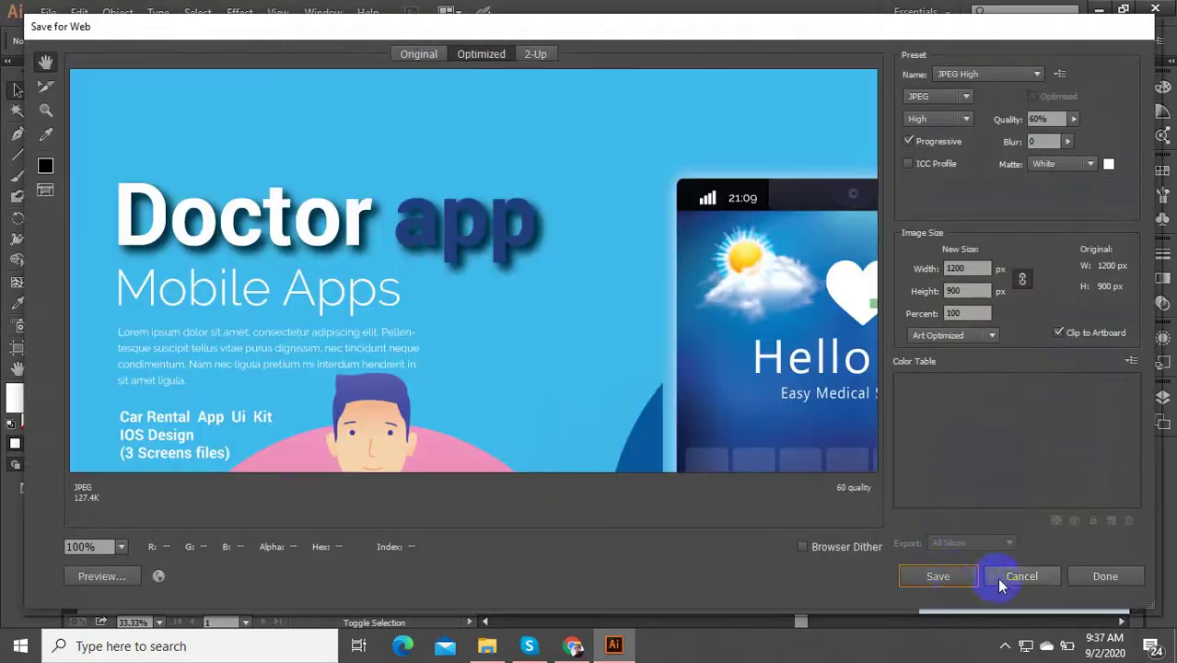
left_click(996, 577)
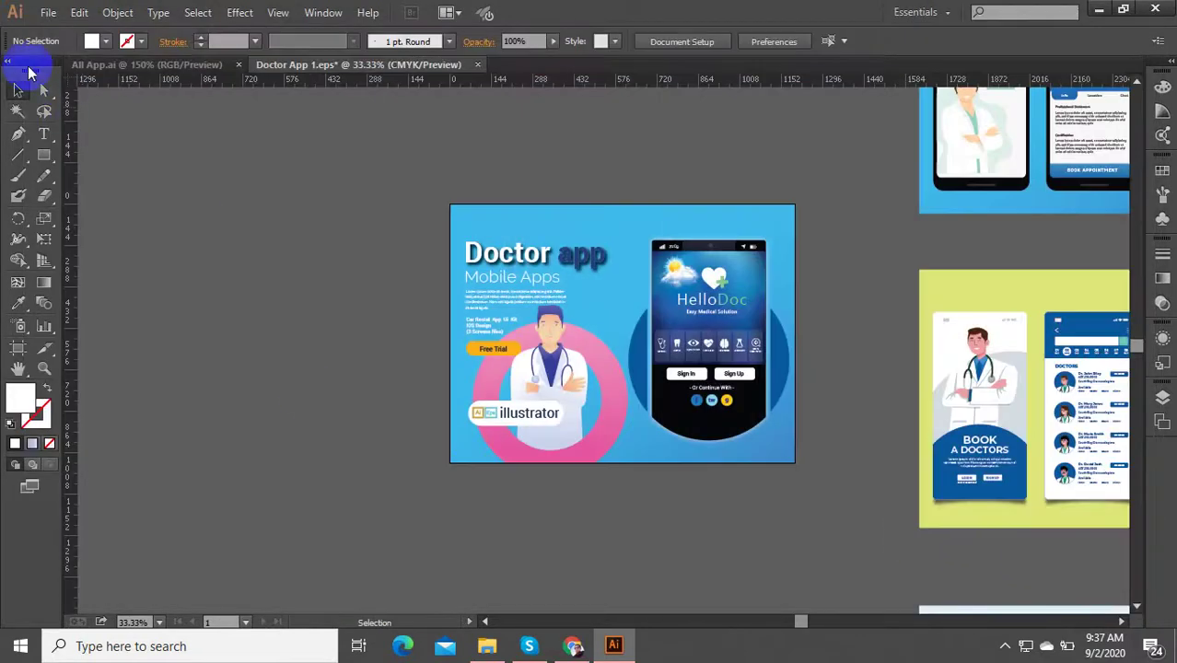
left_click(48, 12)
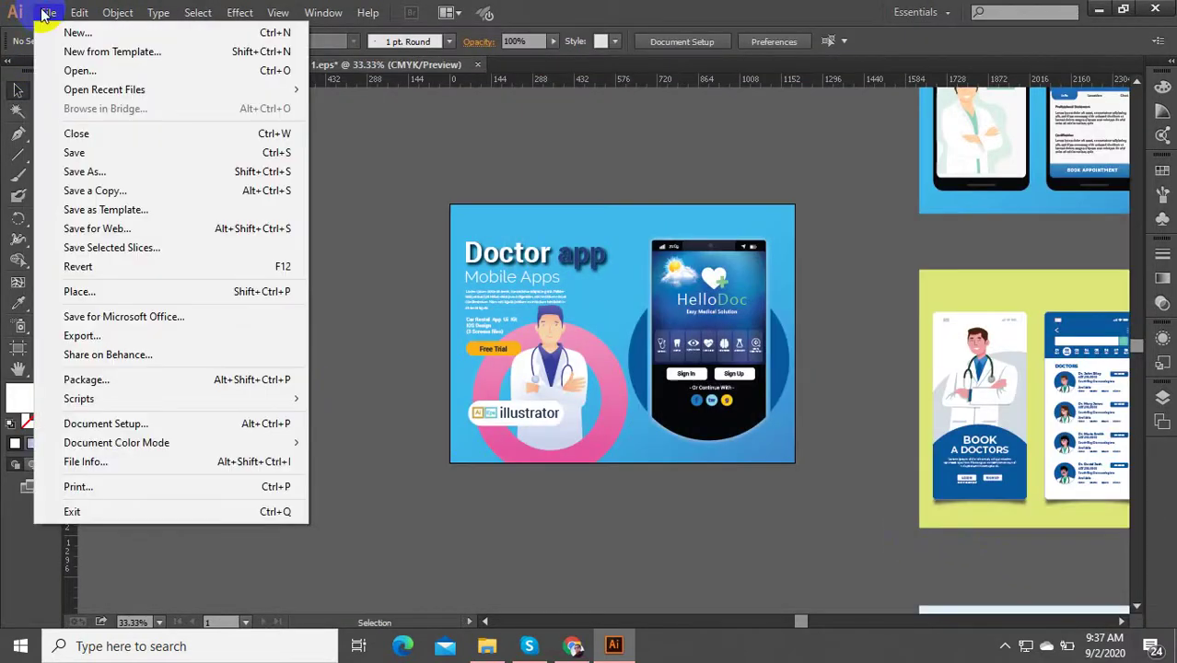
left_click(102, 231)
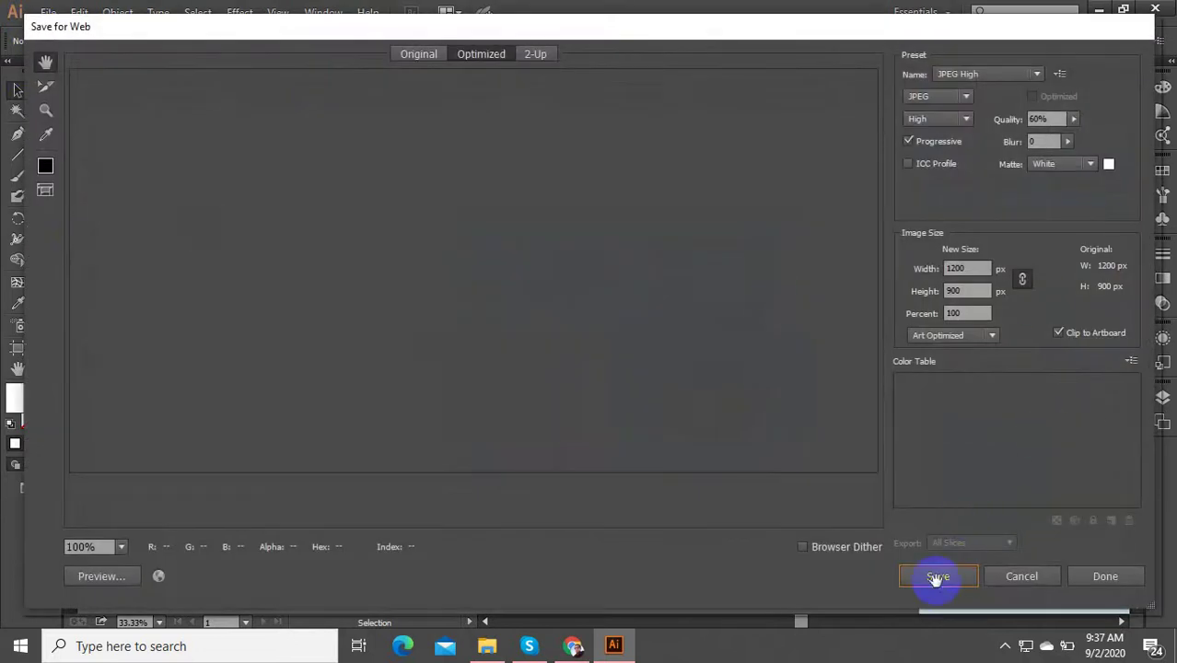
left_click(938, 577)
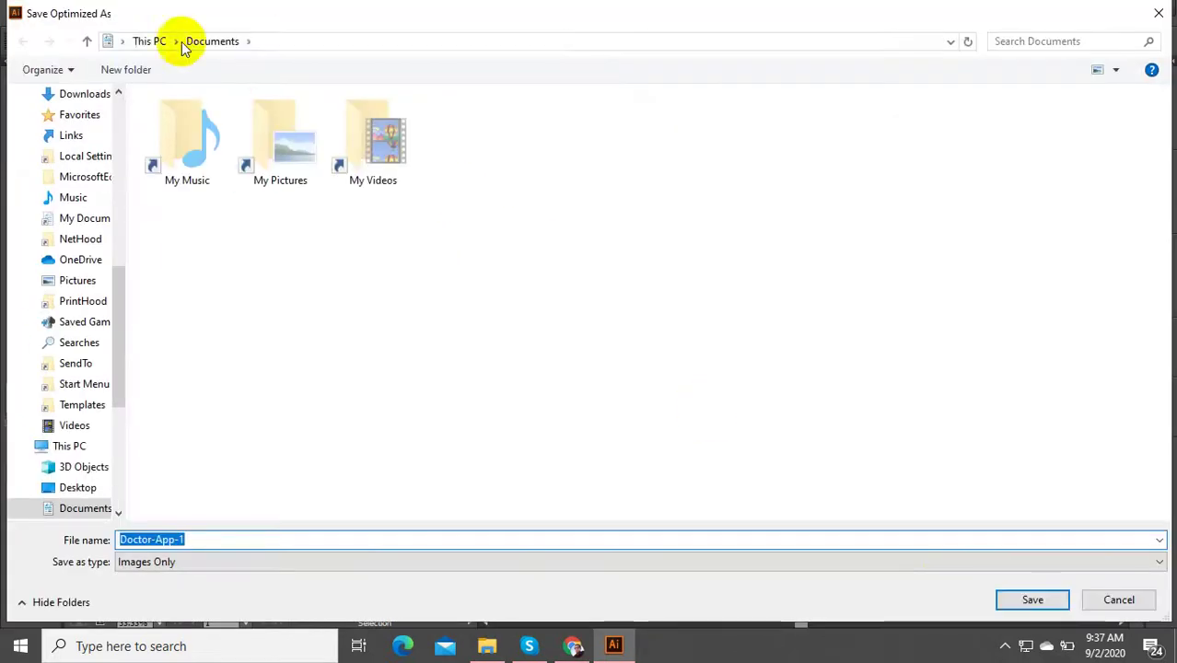
Step: Browse to the Doctor App folder on drive E: under All WORK ONLINE, UPLABS, Landing Page as the save location
left_click(143, 43)
double_click(709, 265)
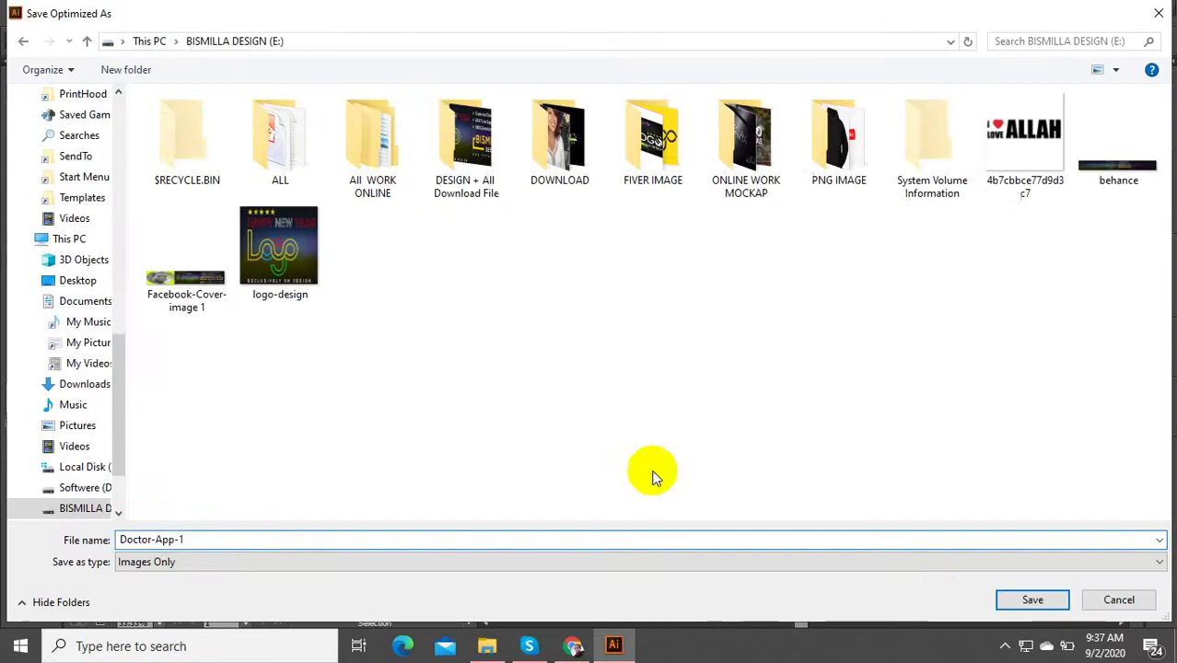
double_click(355, 157)
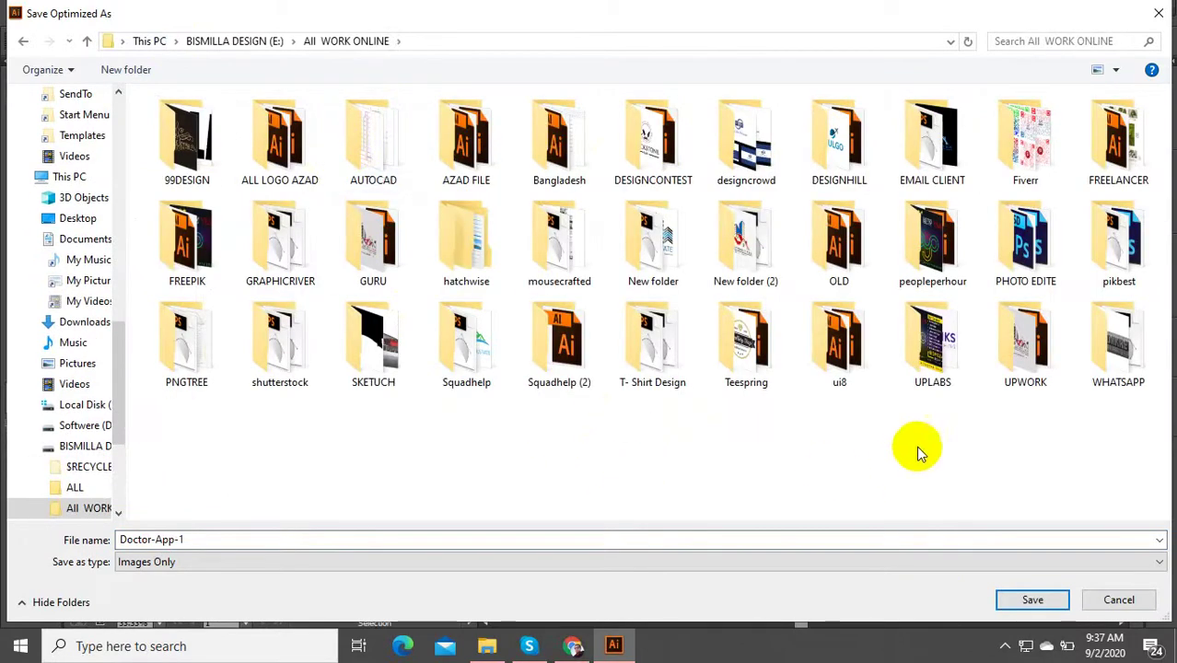
double_click(932, 345)
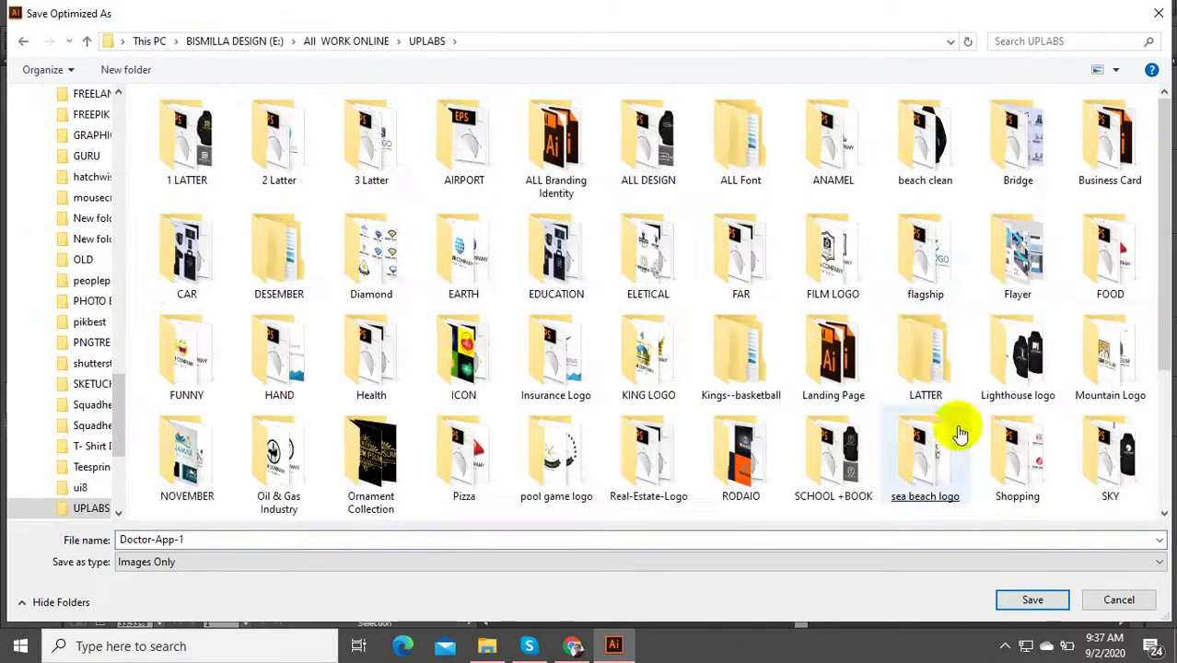
double_click(829, 349)
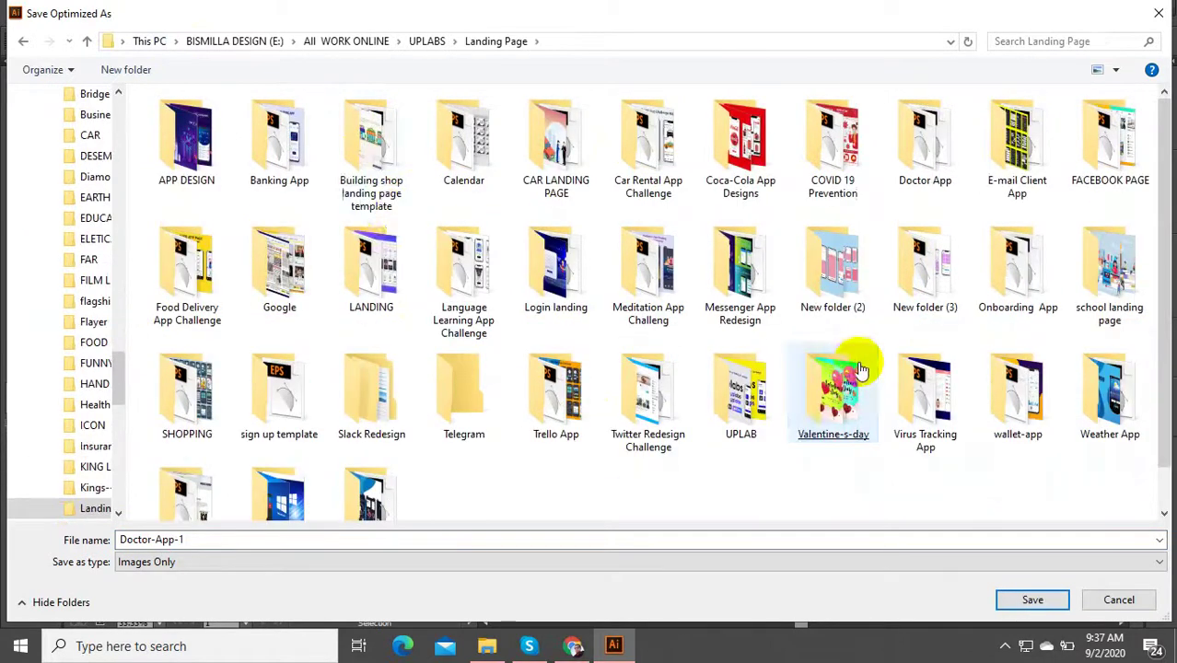
left_click(833, 363)
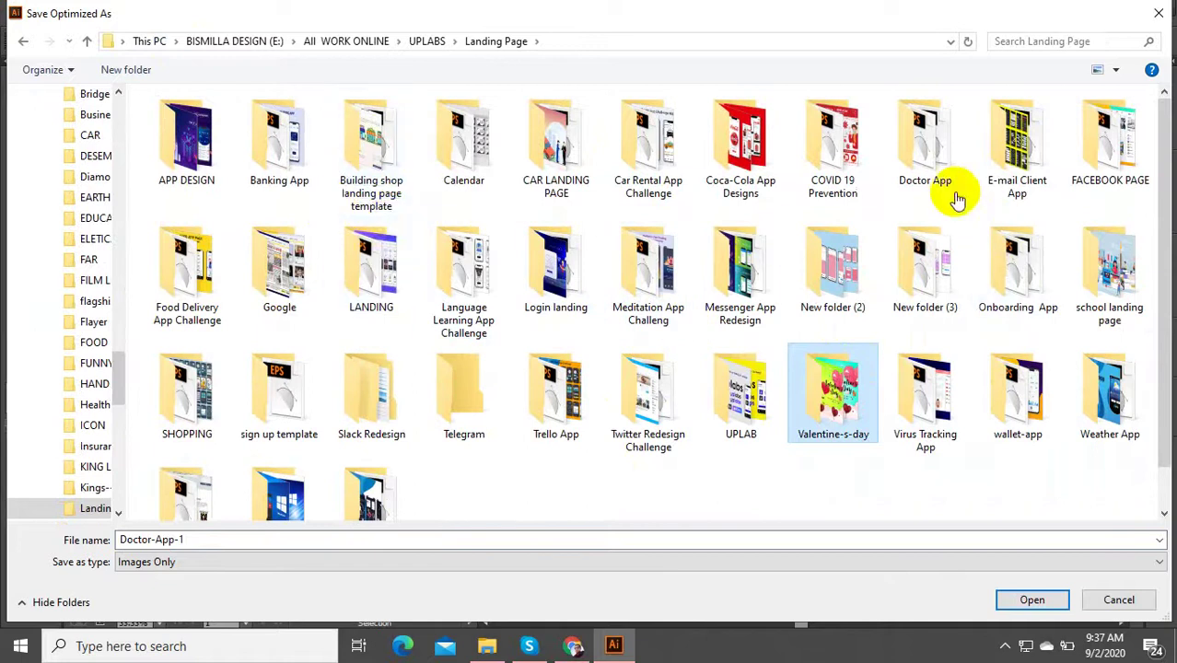
double_click(926, 147)
Step: Create a new folder inside Doctor App and save the cover image in it as Doctor-App-1
right_click(291, 328)
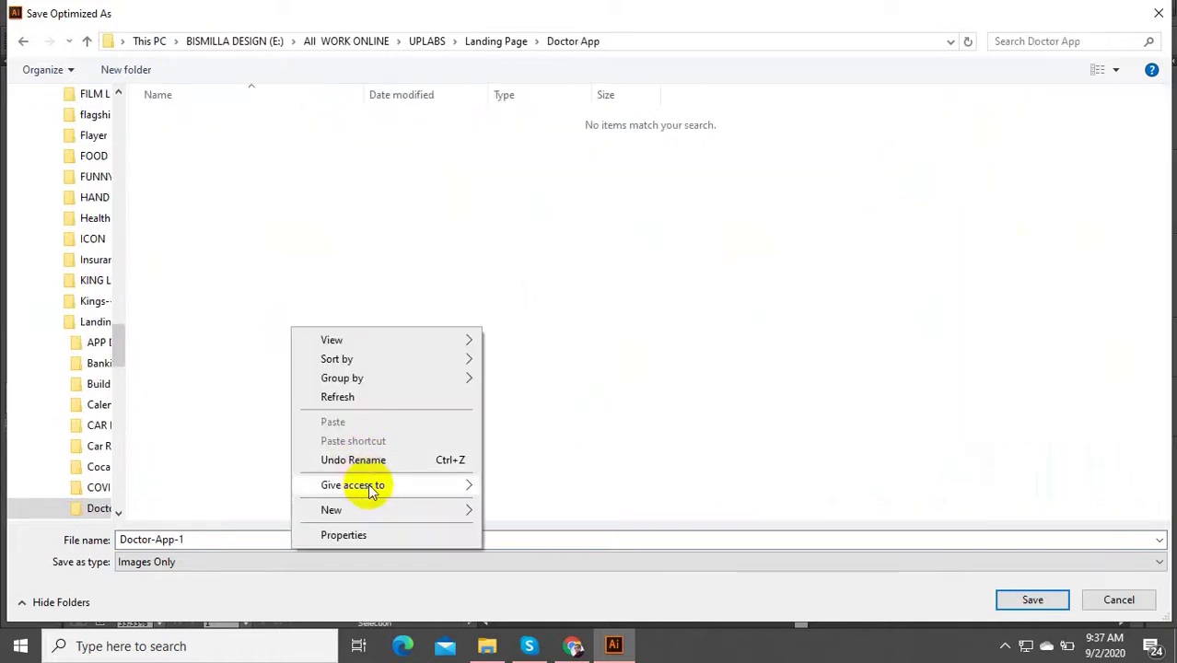
mouse_move(444, 512)
left_click(521, 334)
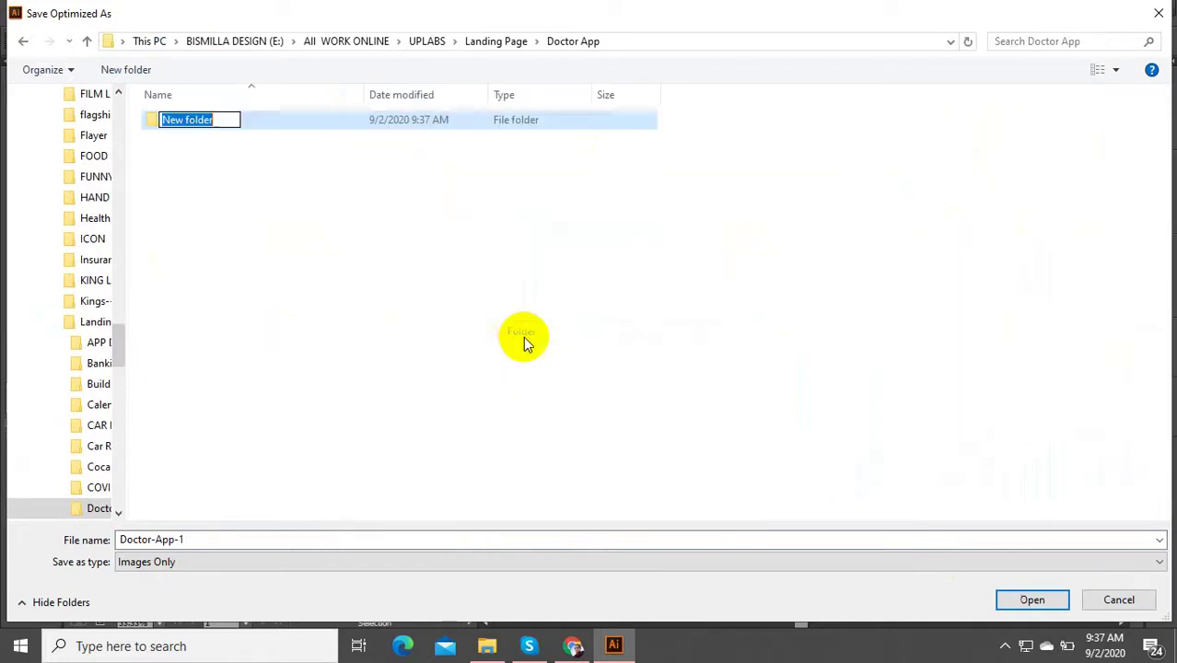
left_click(299, 129)
double_click(299, 129)
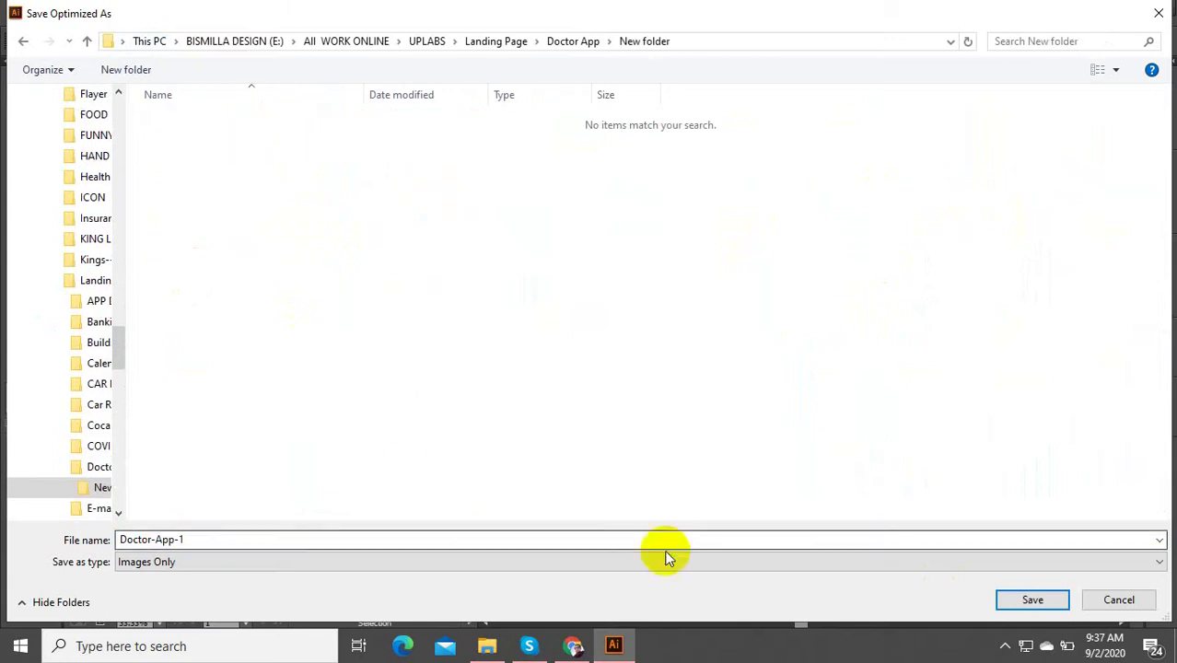
left_click(1031, 600)
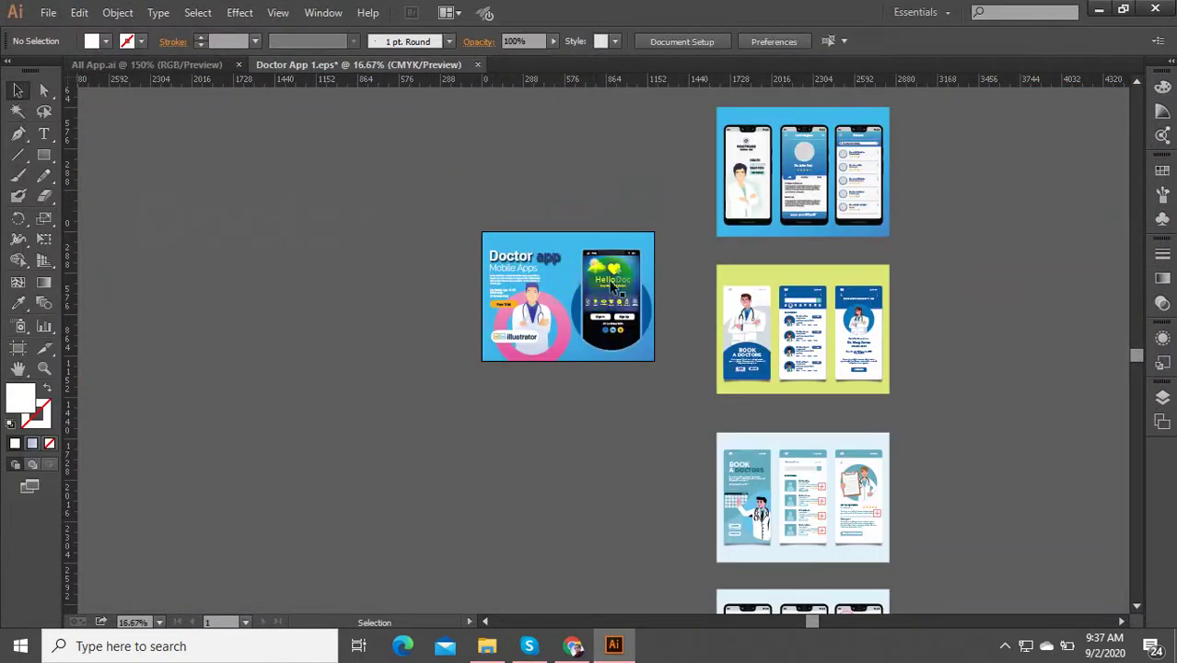
Step: Move the whole cover design off the artboard to its left and place a vertical guide along the cover's left edge
left_click_drag(689, 430, 454, 269)
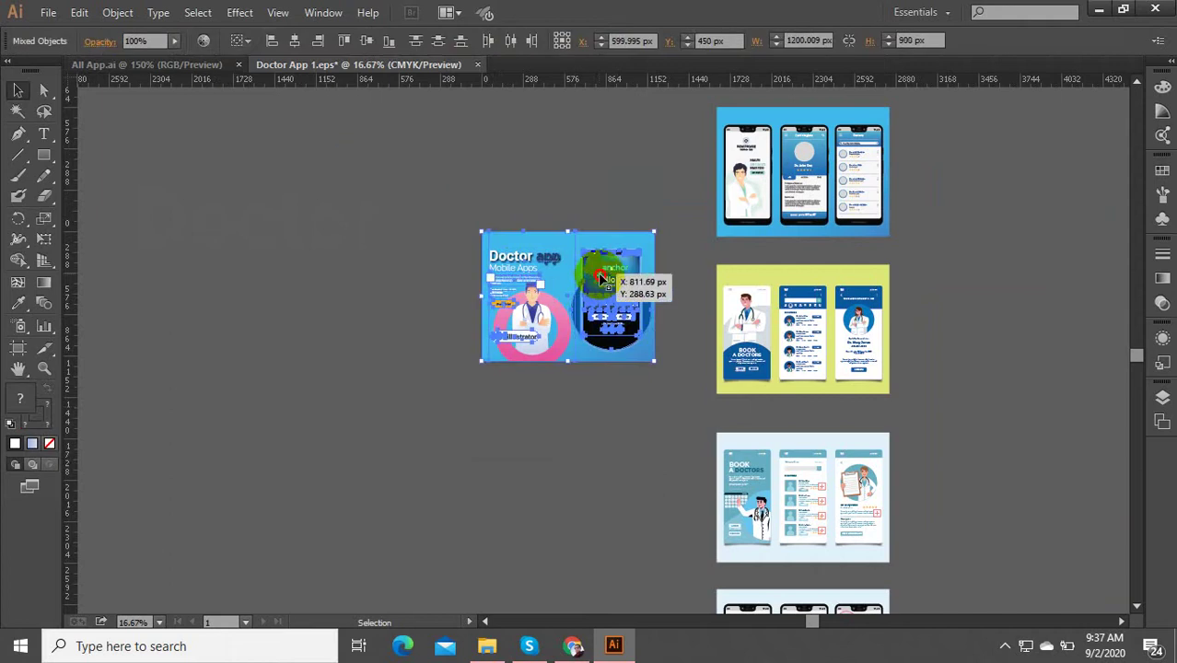
left_click_drag(595, 283, 339, 284)
left_click_drag(359, 387, 359, 387)
scroll(406, 387, "left", 2)
left_click(447, 387)
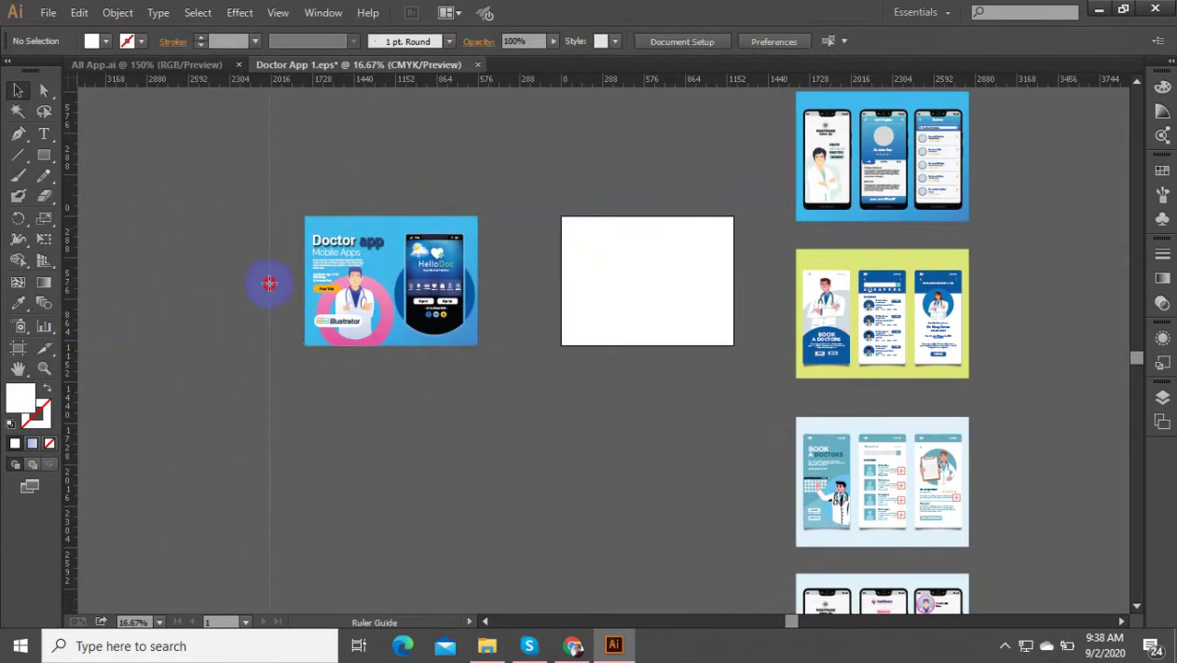
left_click_drag(305, 211, 305, 212)
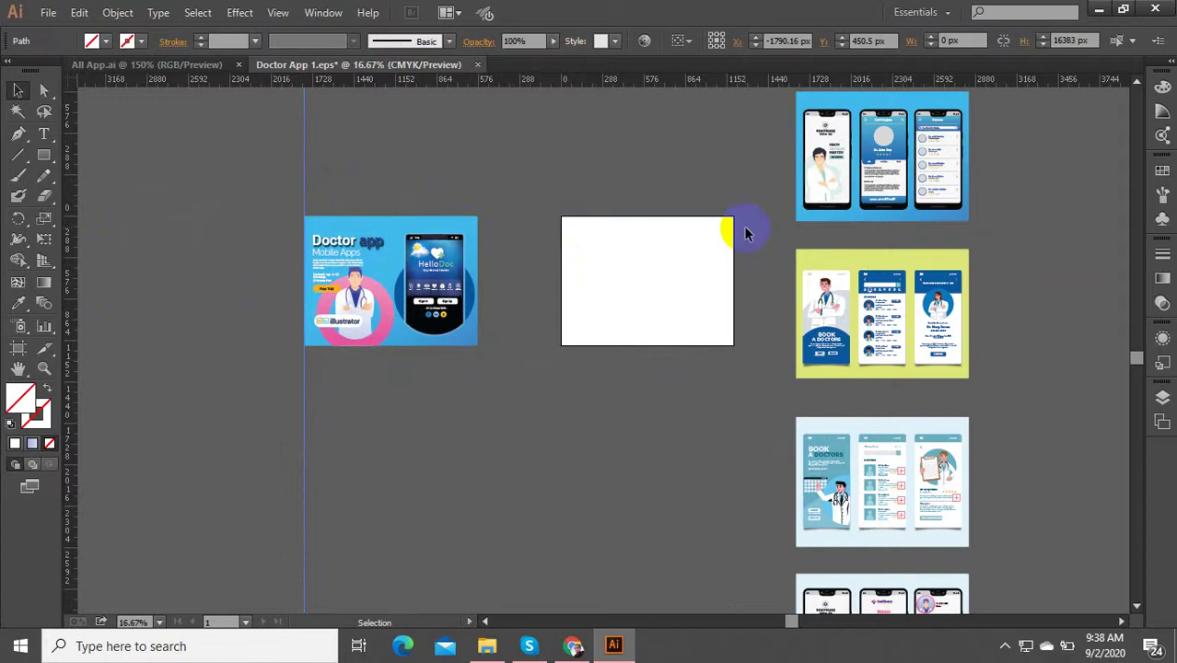
Step: Move the blue three-phone Healthcare presentation onto the empty artboard and align it with the artboard's edges
left_click_drag(1061, 405, 919, 277)
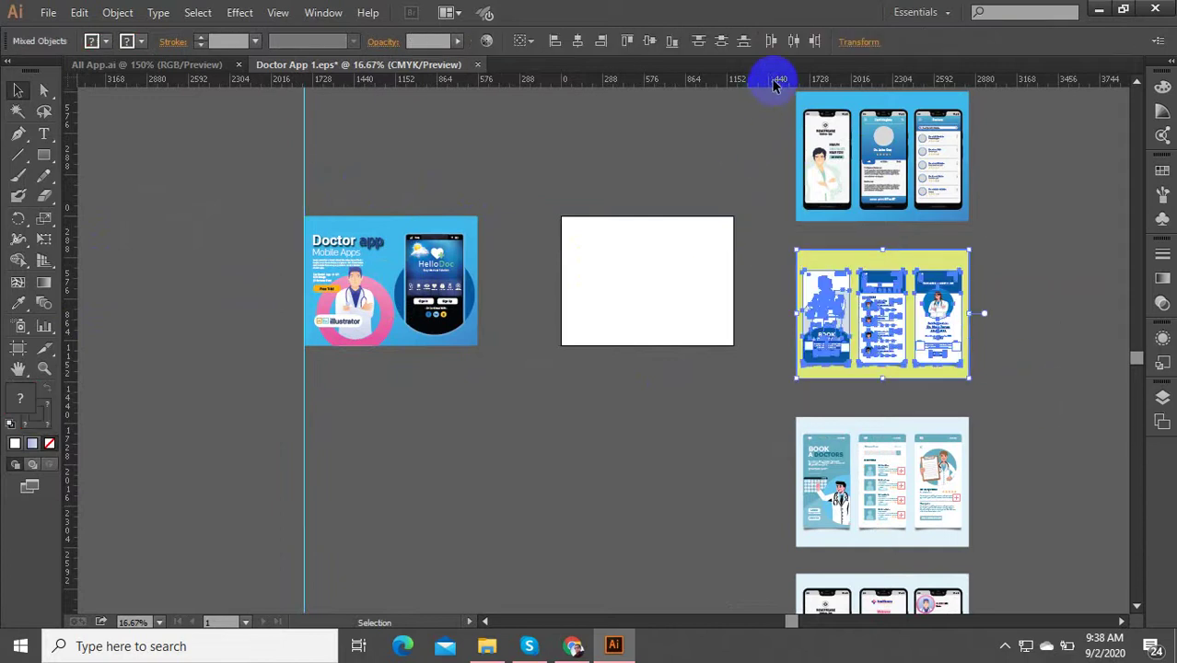
scroll(783, 99, "up", 2)
left_click(798, 215)
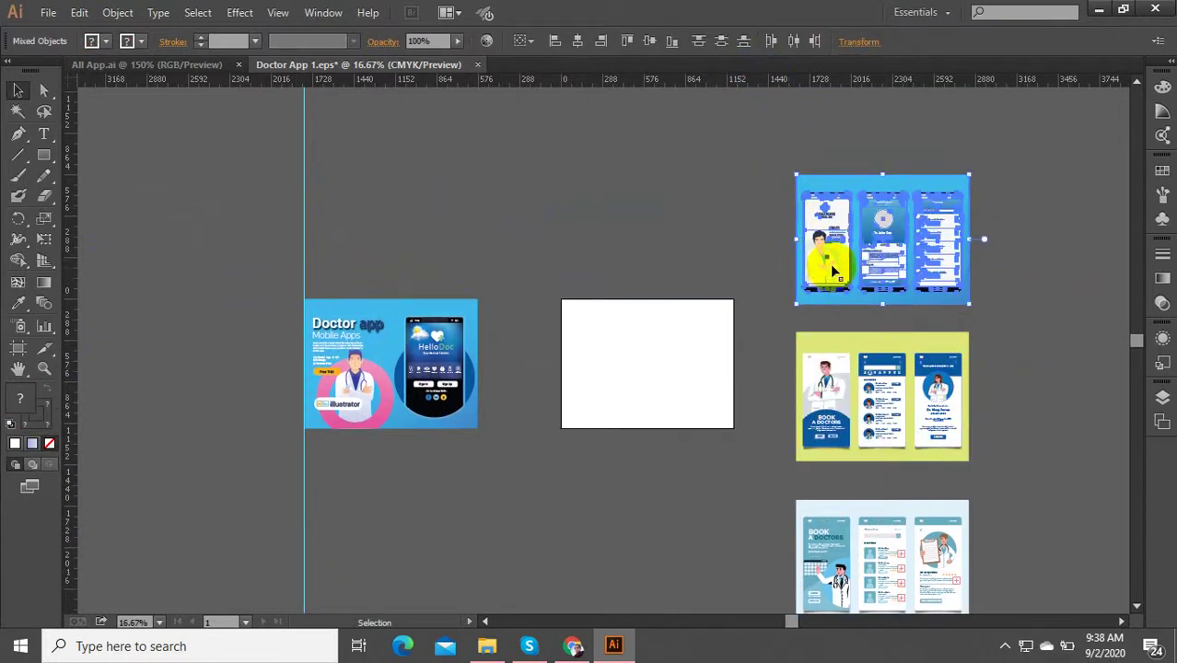
left_click_drag(829, 237, 589, 303)
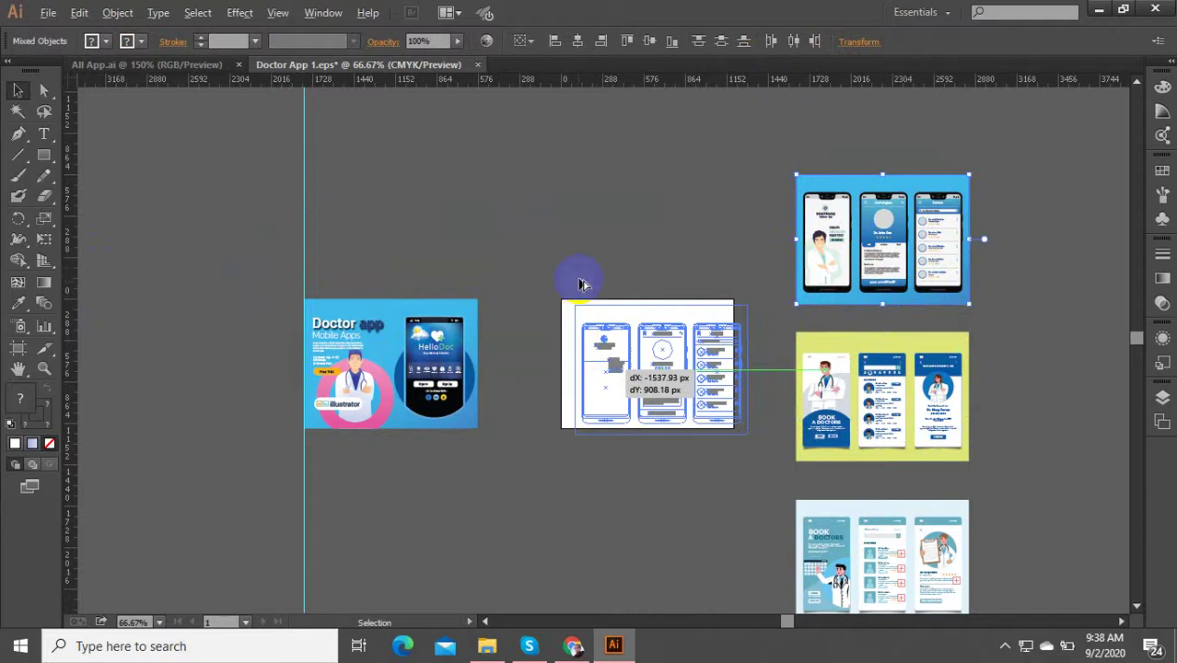
scroll(578, 276, "up", 4)
left_click_drag(564, 246, 512, 228)
scroll(512, 227, "down", 4)
left_click(602, 423)
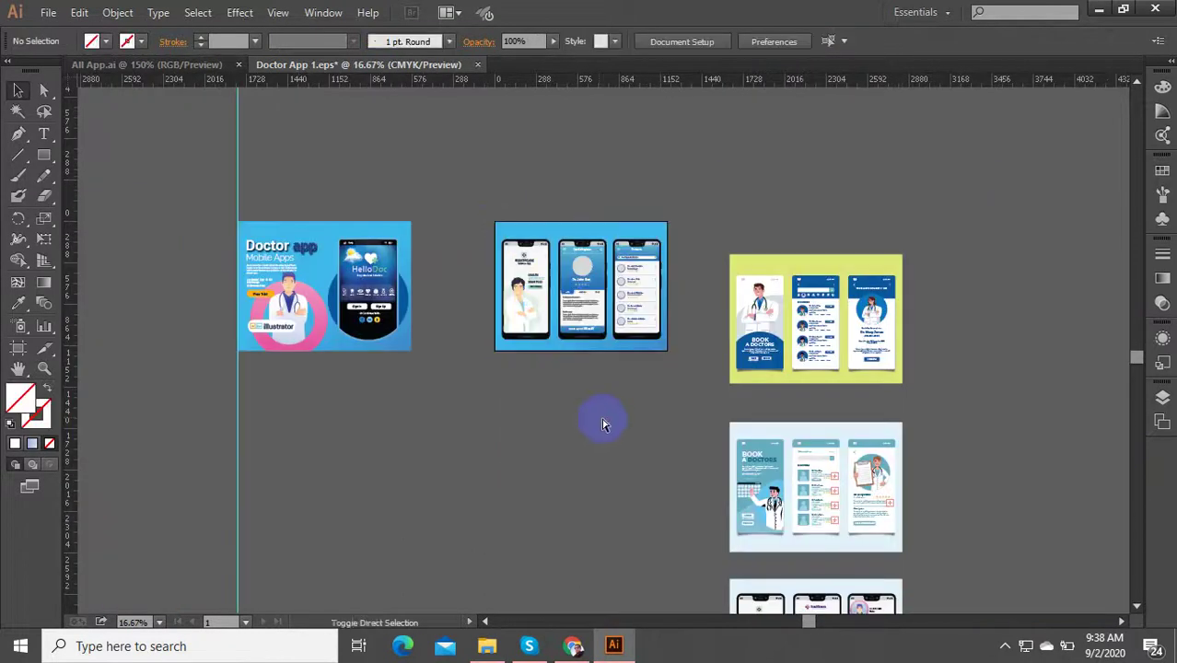
Step: Export the blue three-phone artboard with Save for Web as a JPEG High image named Doctor-App-2
key("ctrl+alt+shift+s")
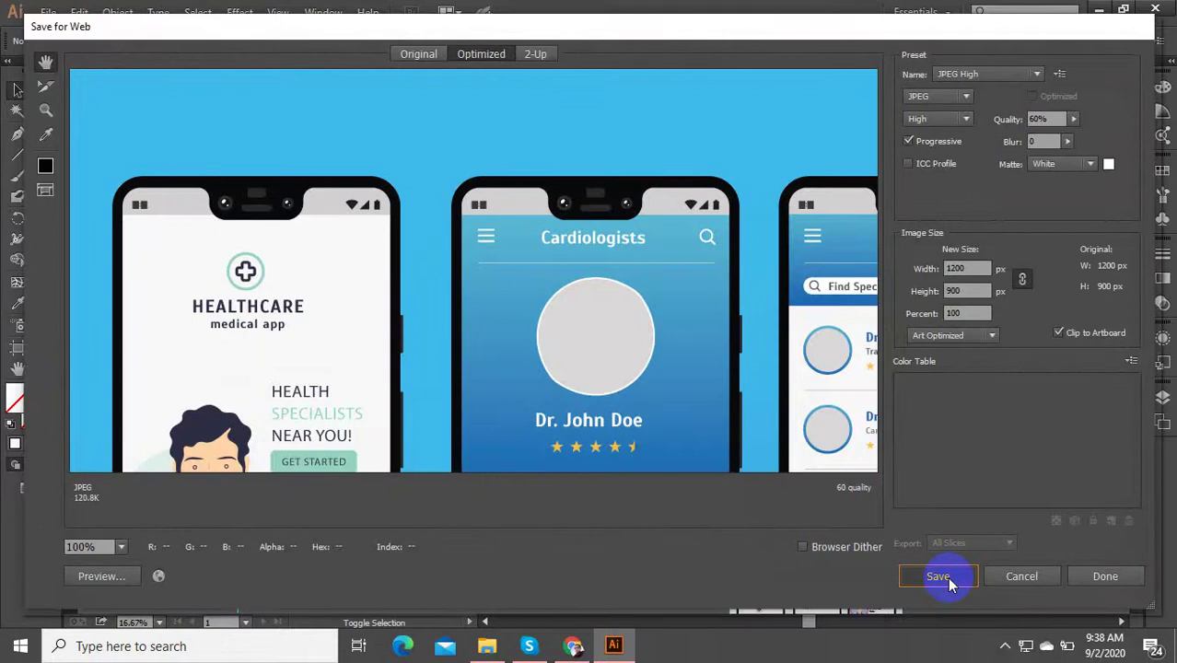
left_click(939, 577)
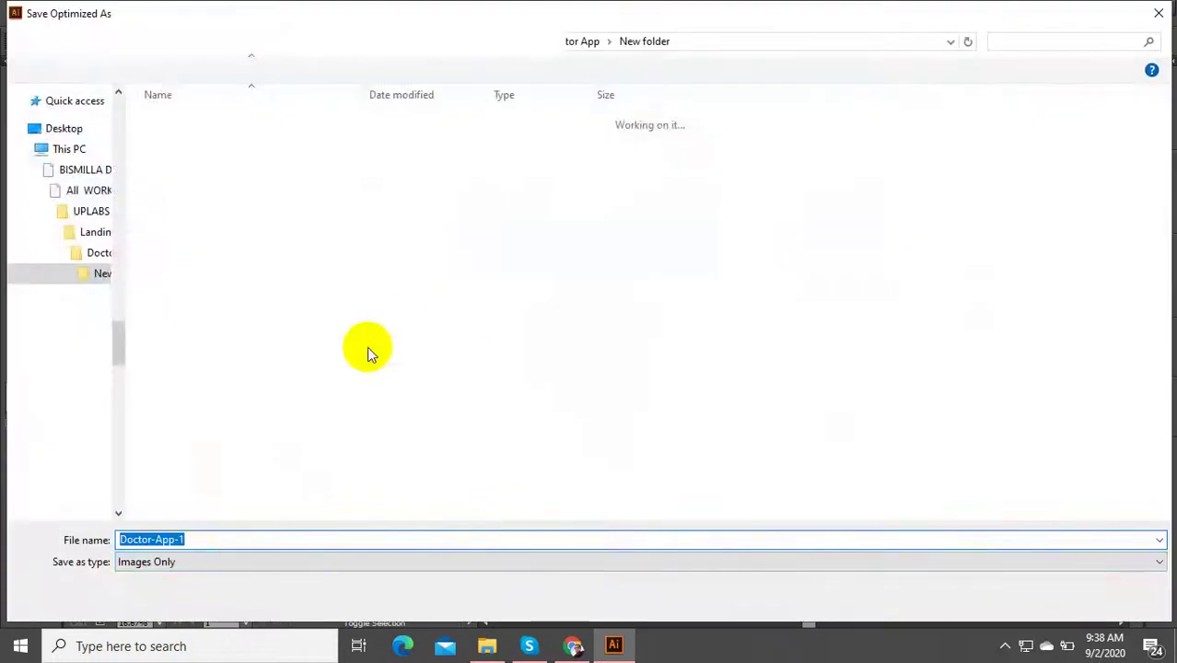
double_click(230, 541)
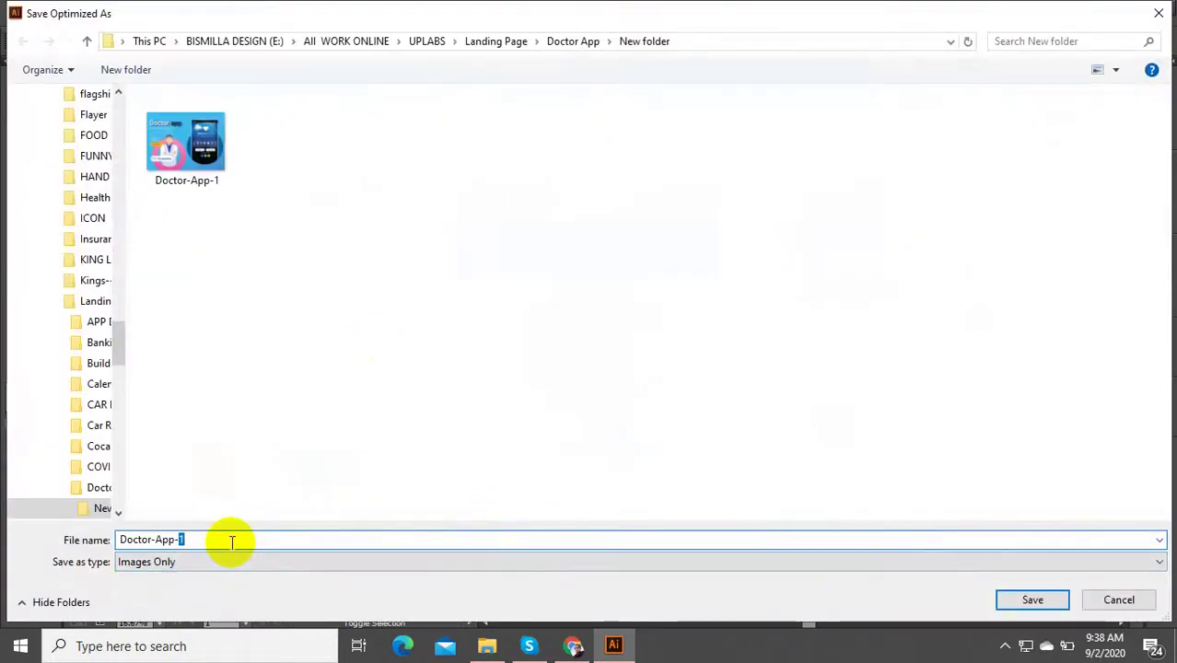
type("2")
left_click(1033, 599)
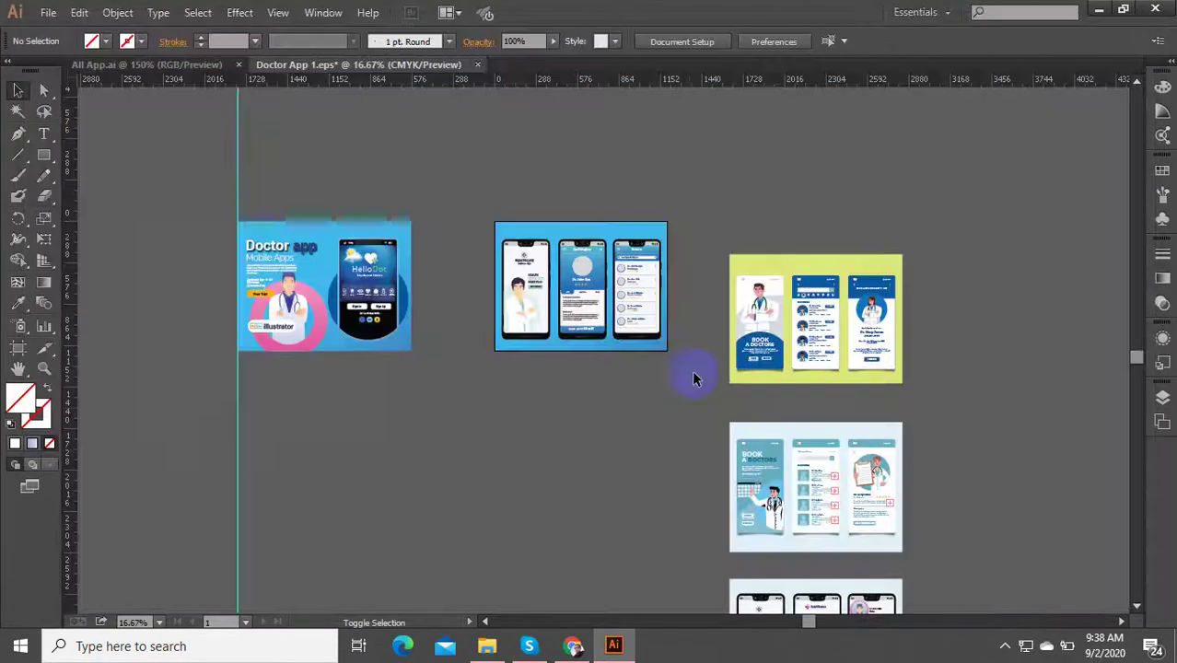
Step: Move the blue three-phone presentation below the cover, and align the yellow-green Book a Doctors presentation with the artboard
left_click_drag(505, 242, 260, 398)
left_click_drag(776, 272, 534, 238)
scroll(546, 218, "up", 7)
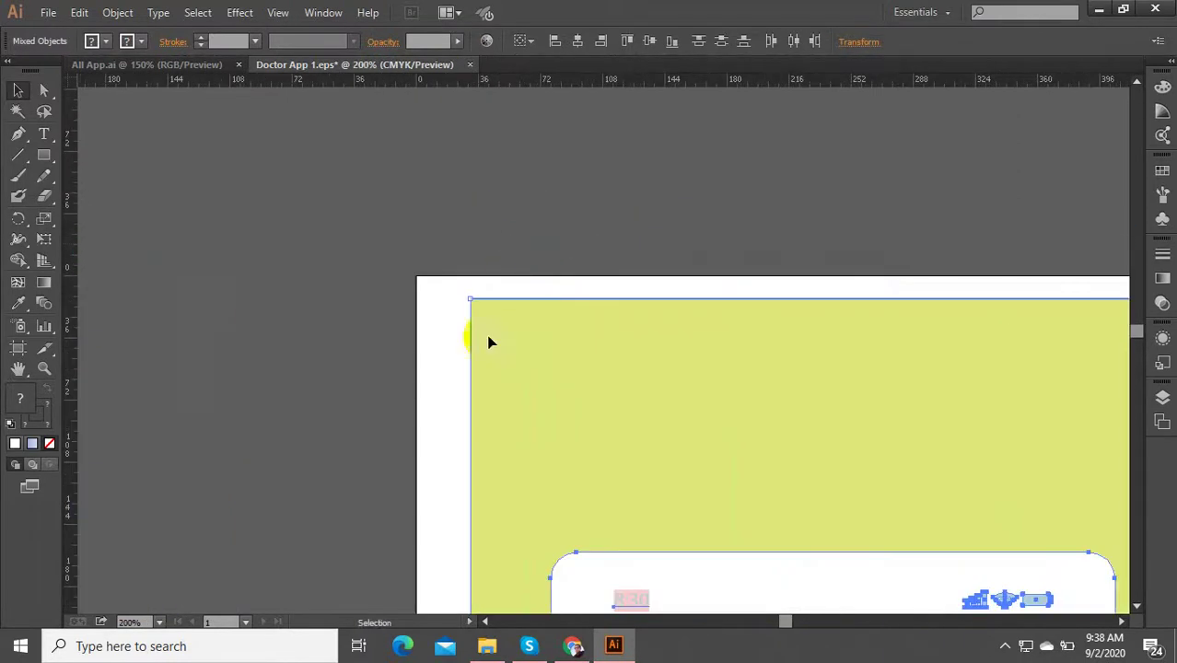
left_click_drag(489, 339, 504, 294)
scroll(505, 294, "down", 7)
left_click(675, 350)
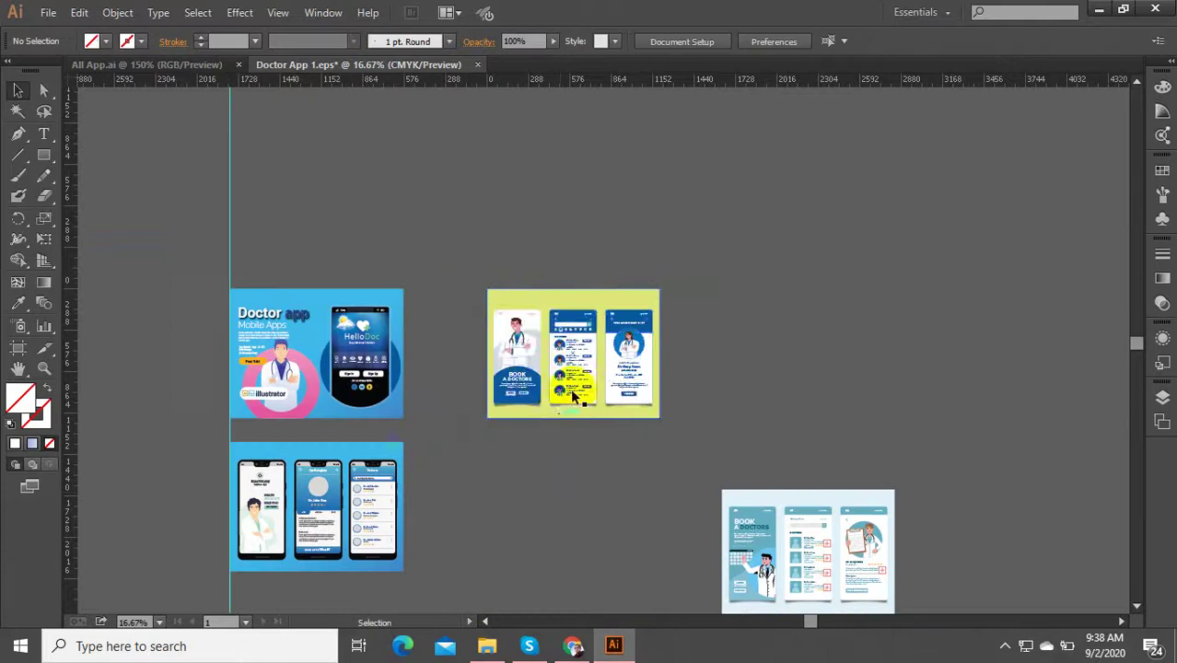
Step: Delete the LOGIN button, the FORGOT PASSWORD? text and the SIGN UP button from the first screen of the yellow-green presentation
scroll(570, 388, "up", 4)
scroll(740, 444, "down", 3)
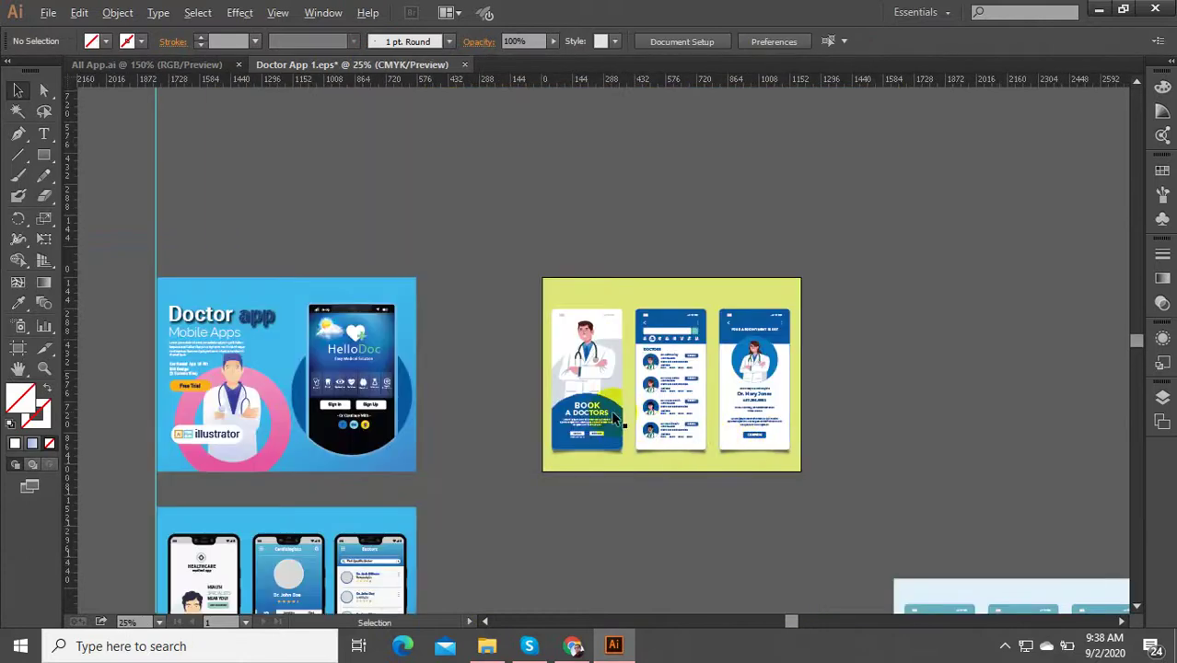
scroll(609, 412, "up", 4)
left_click(512, 411)
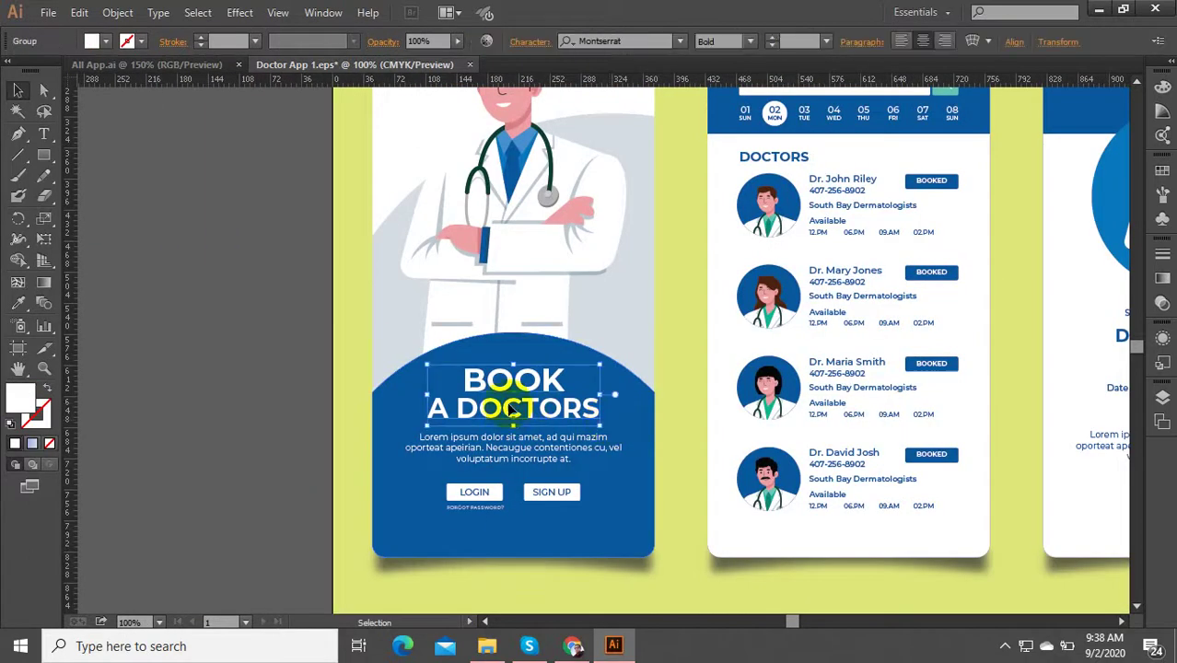
left_click(473, 503)
left_click(551, 494, "shift")
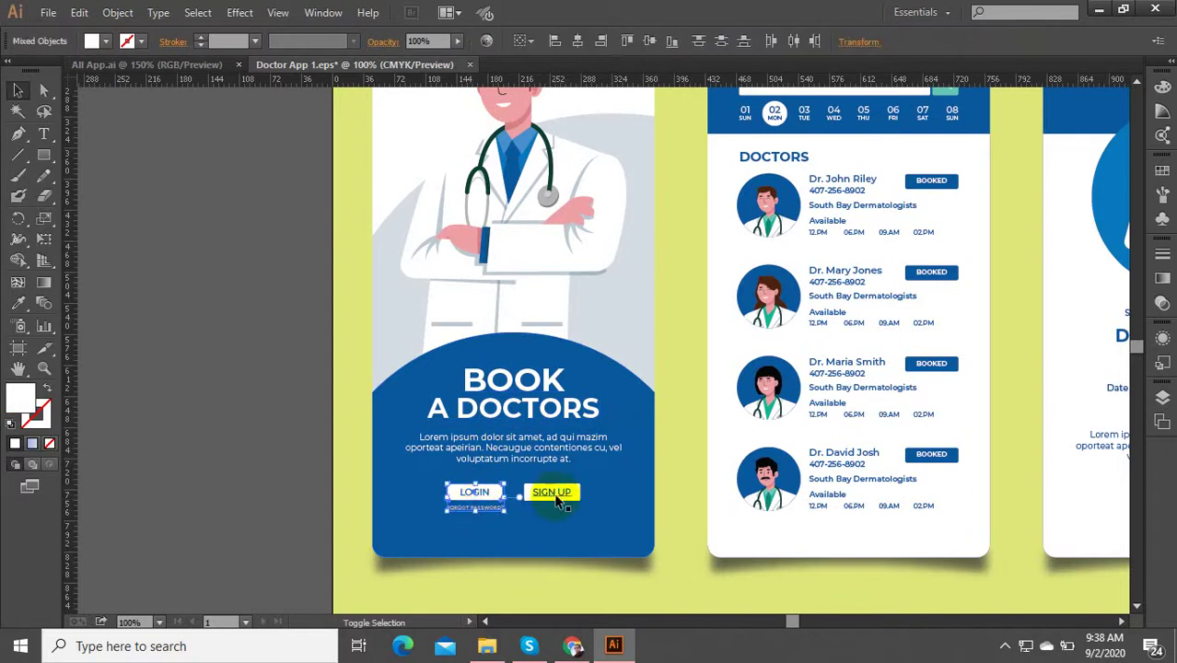
key("Delete")
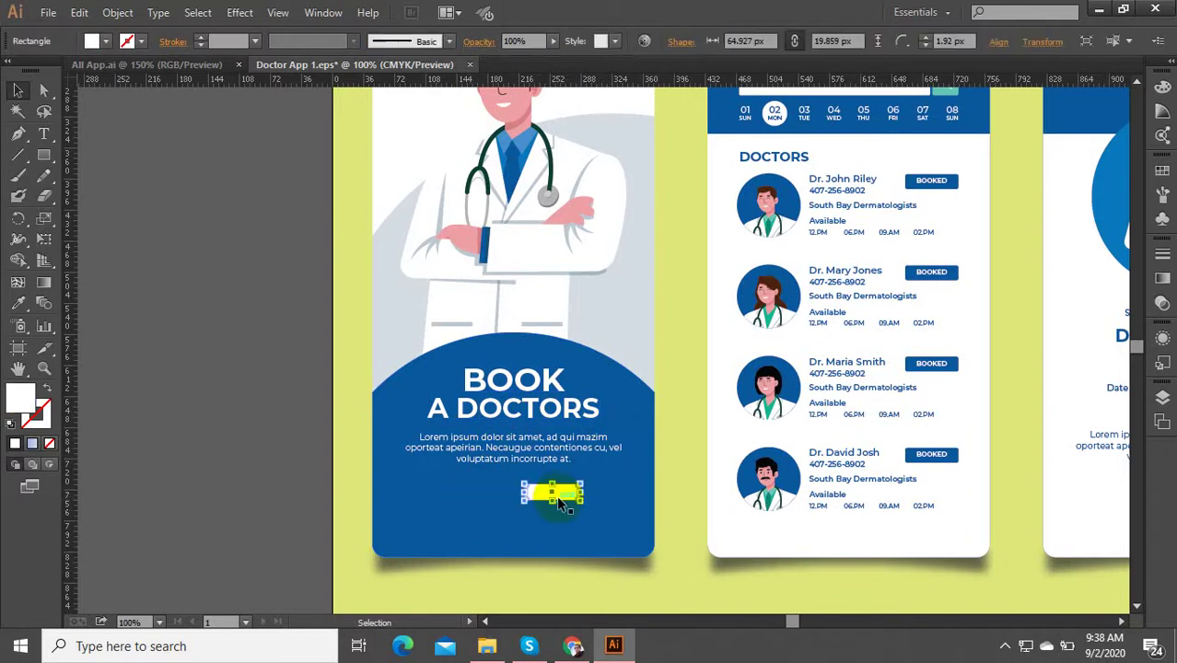
scroll(561, 497, "down", 3)
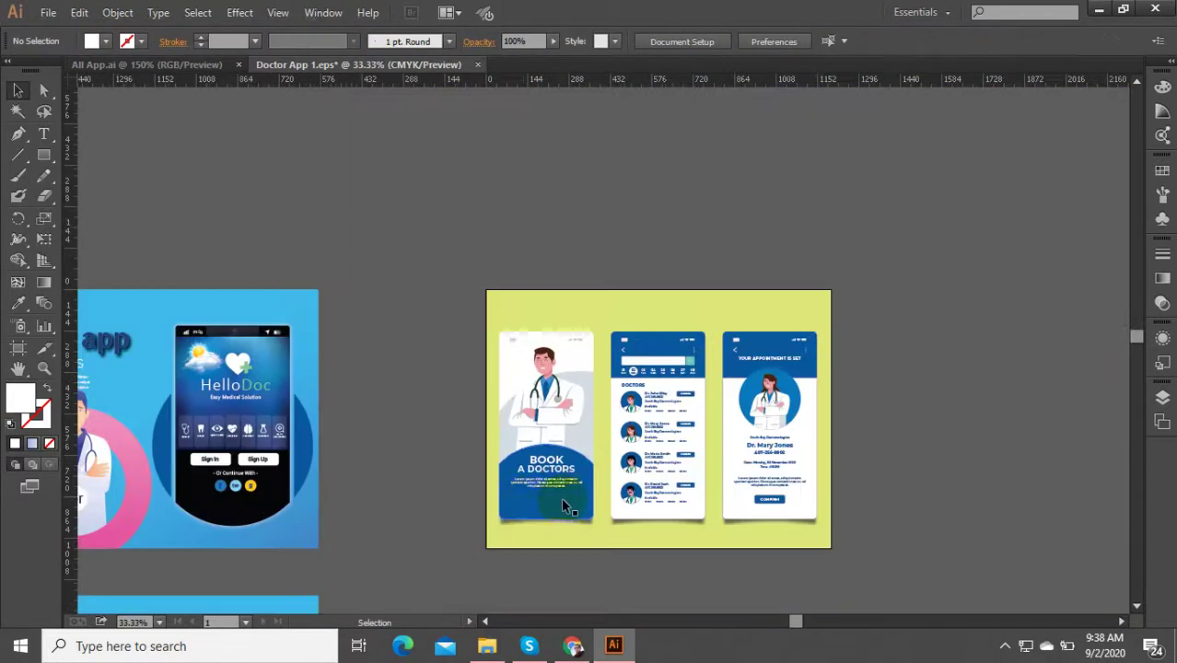
scroll(522, 488, "up", 3)
left_click(591, 448)
left_click(593, 447)
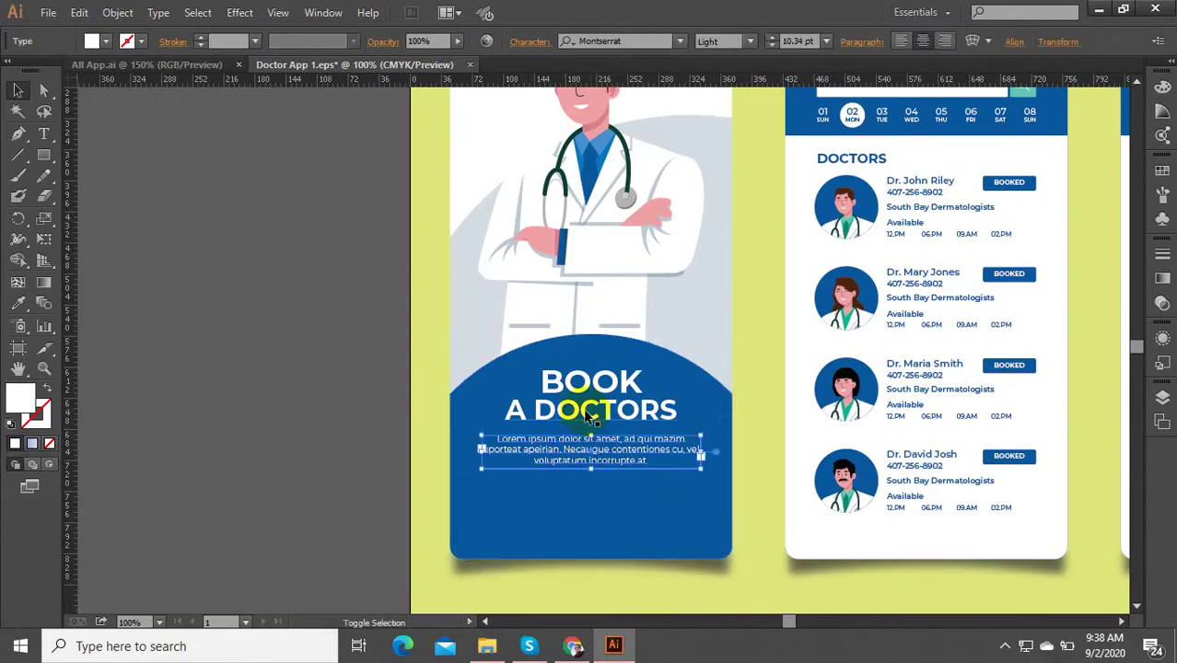
double_click(589, 413)
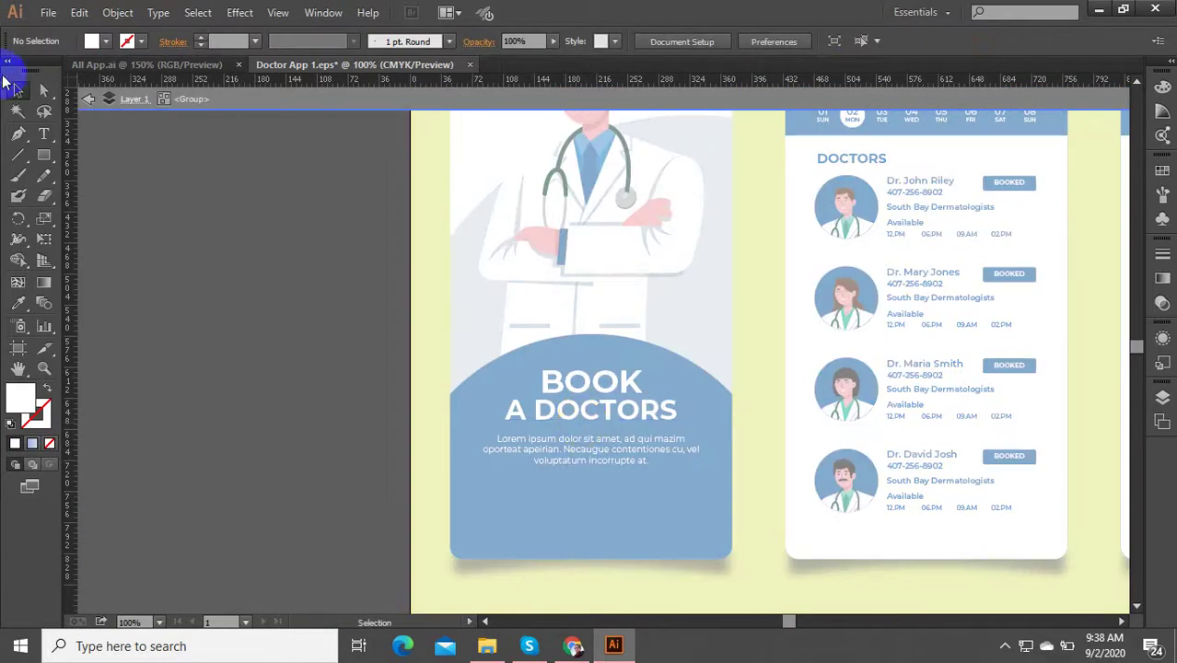
left_click_drag(7, 81, 13, 87)
double_click(283, 211)
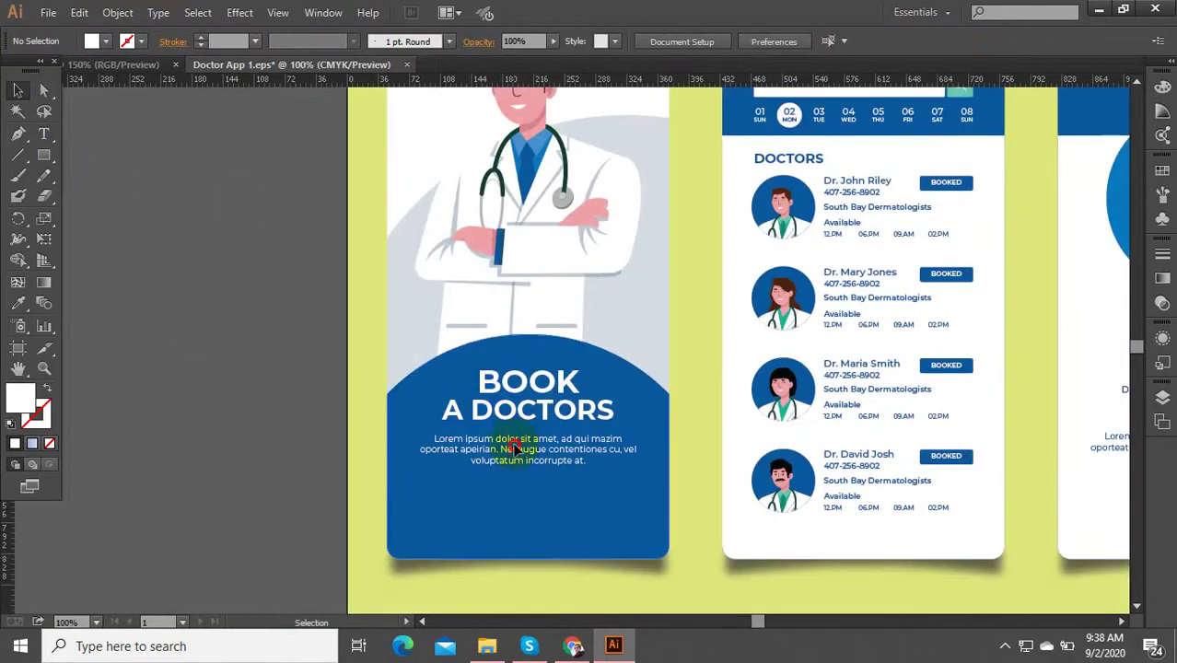
Step: Select the BOOK A DOCTORS heading together with its paragraph and shift both slightly lower in the first screen's blue area
left_click(513, 442)
left_click(508, 436)
left_click(527, 411, "shift")
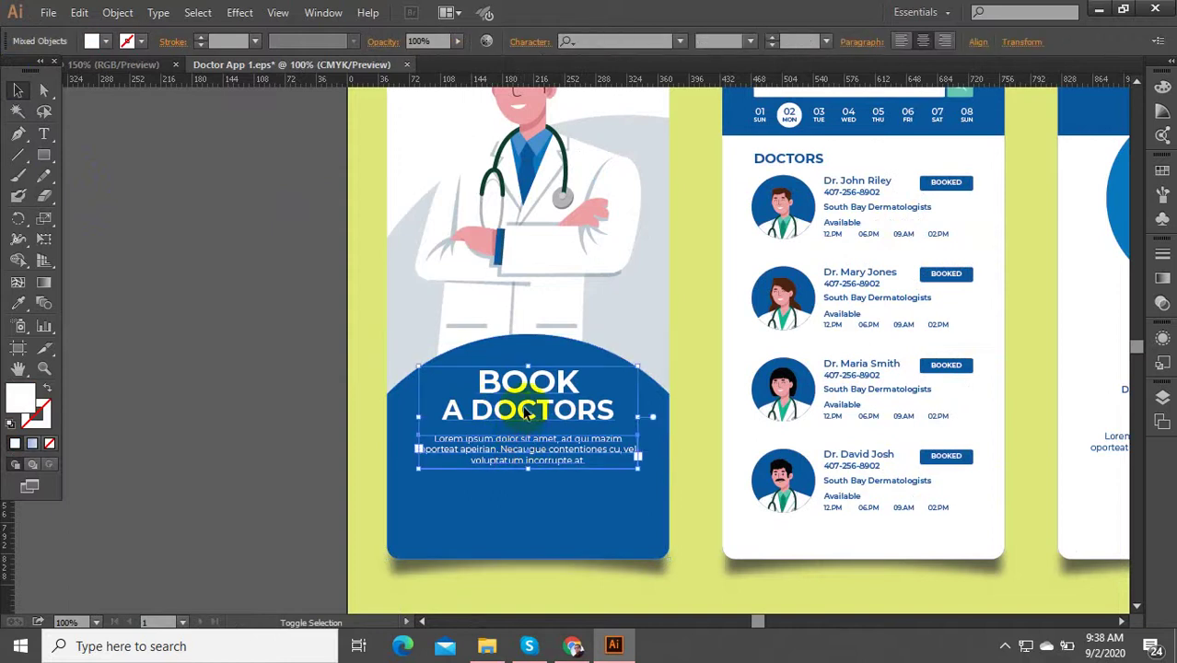
left_click(227, 374)
scroll(460, 394, "down", 5)
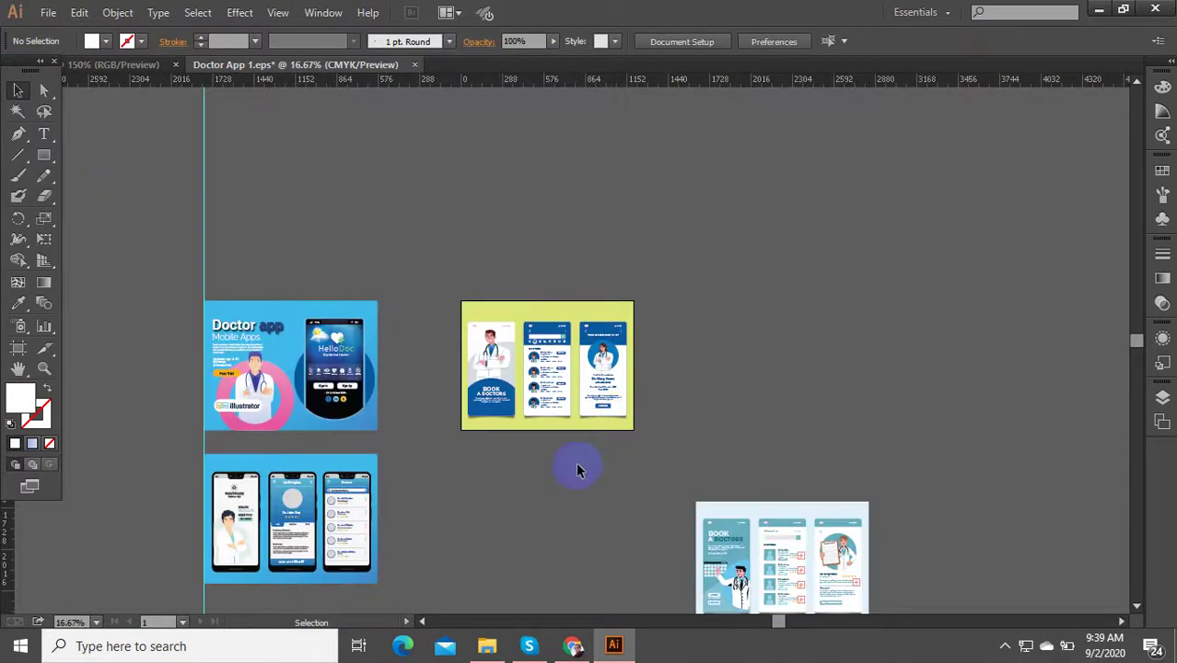
Step: Export the yellow-green artboard with Save for Web as a JPEG High image named Doctor-App-3
key("ctrl+1")
scroll(700, 445, "down", 4)
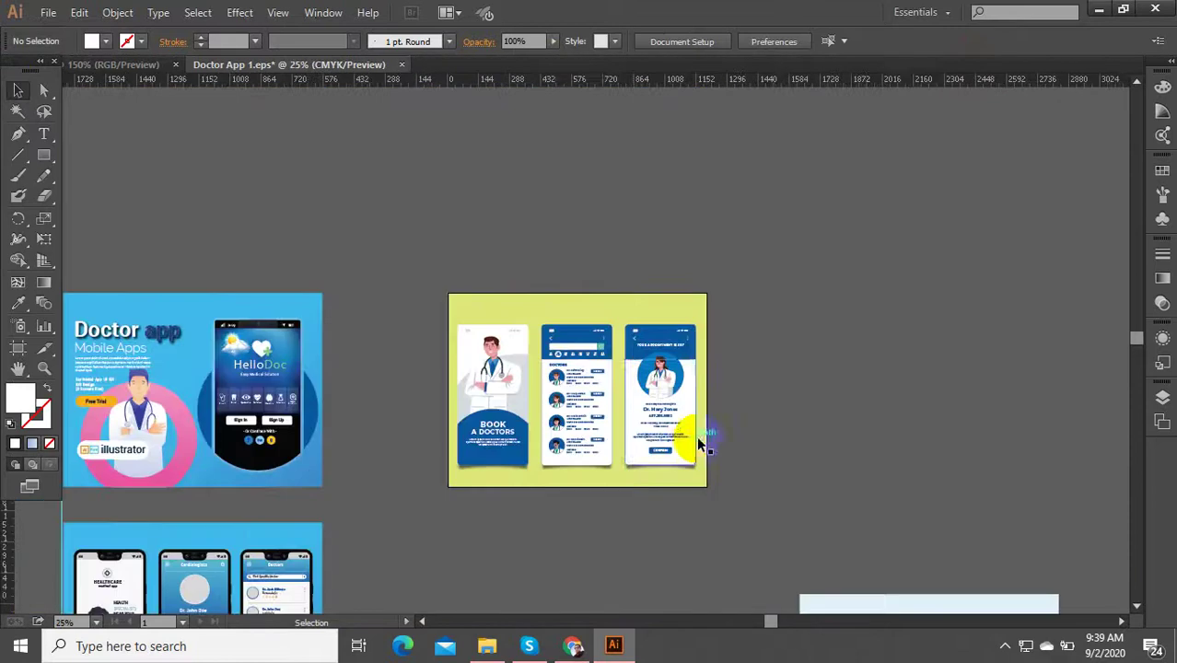
key("ctrl+alt+shift+s")
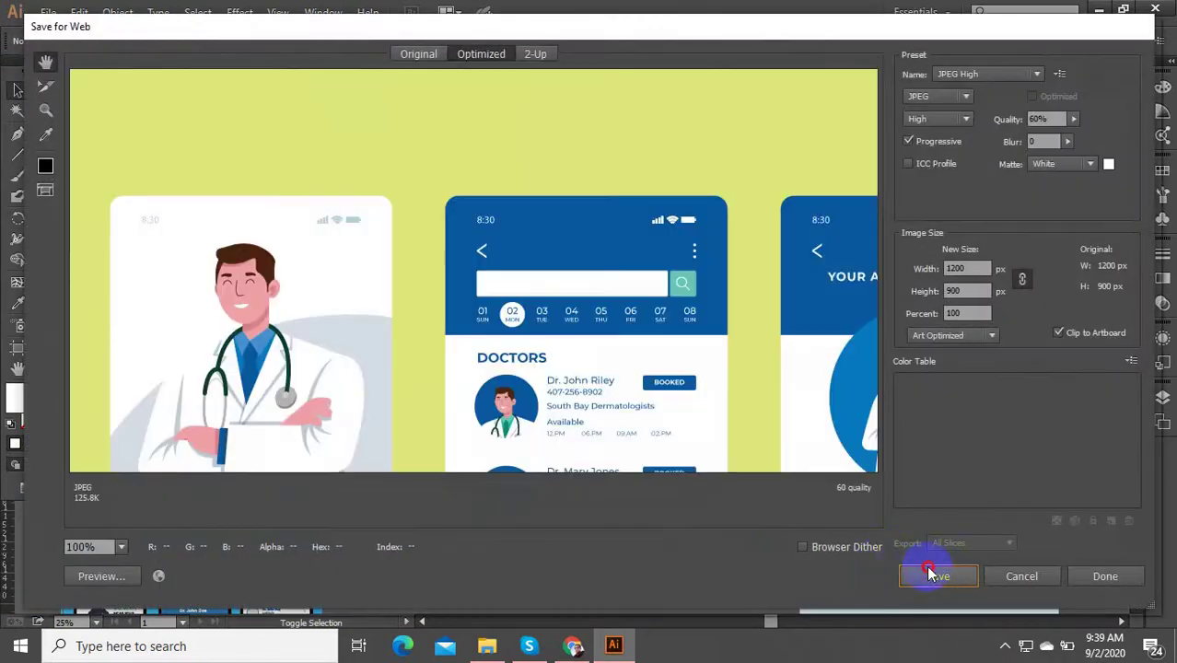
left_click(930, 576)
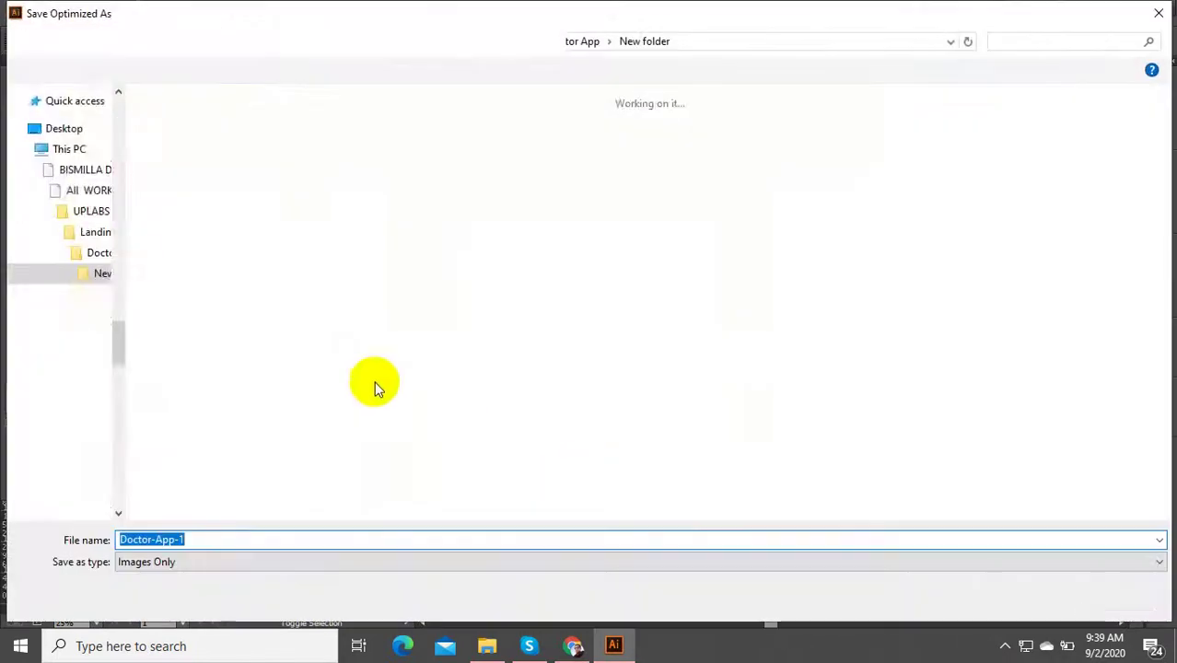
double_click(209, 541)
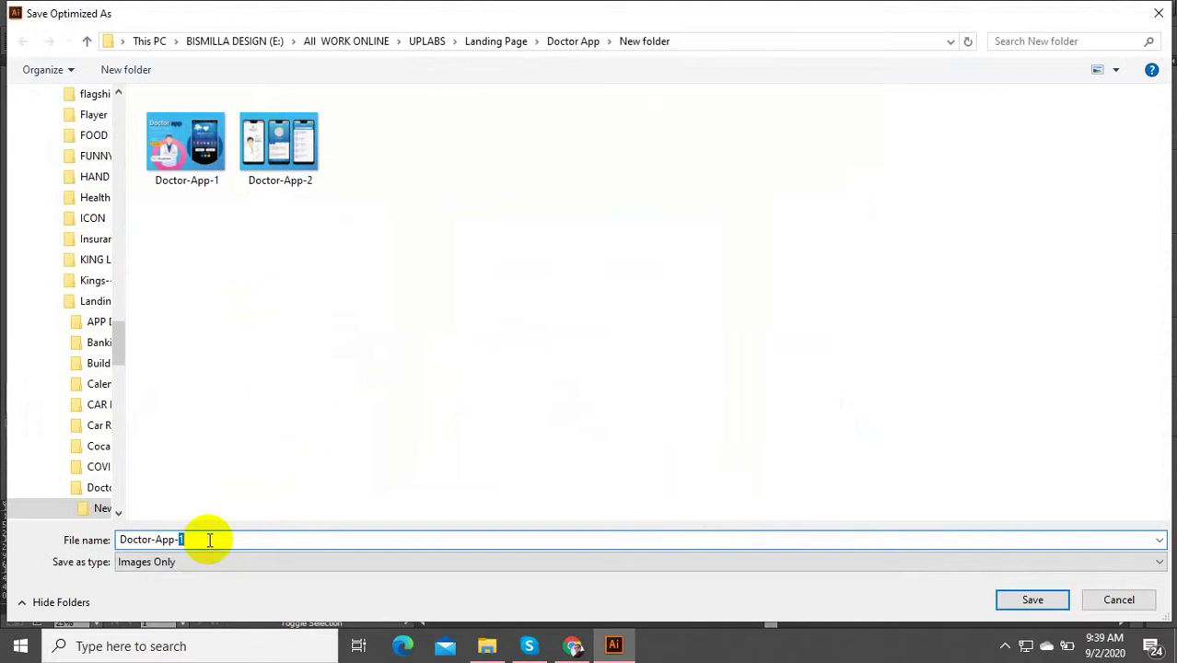
type("3")
left_click(1013, 600)
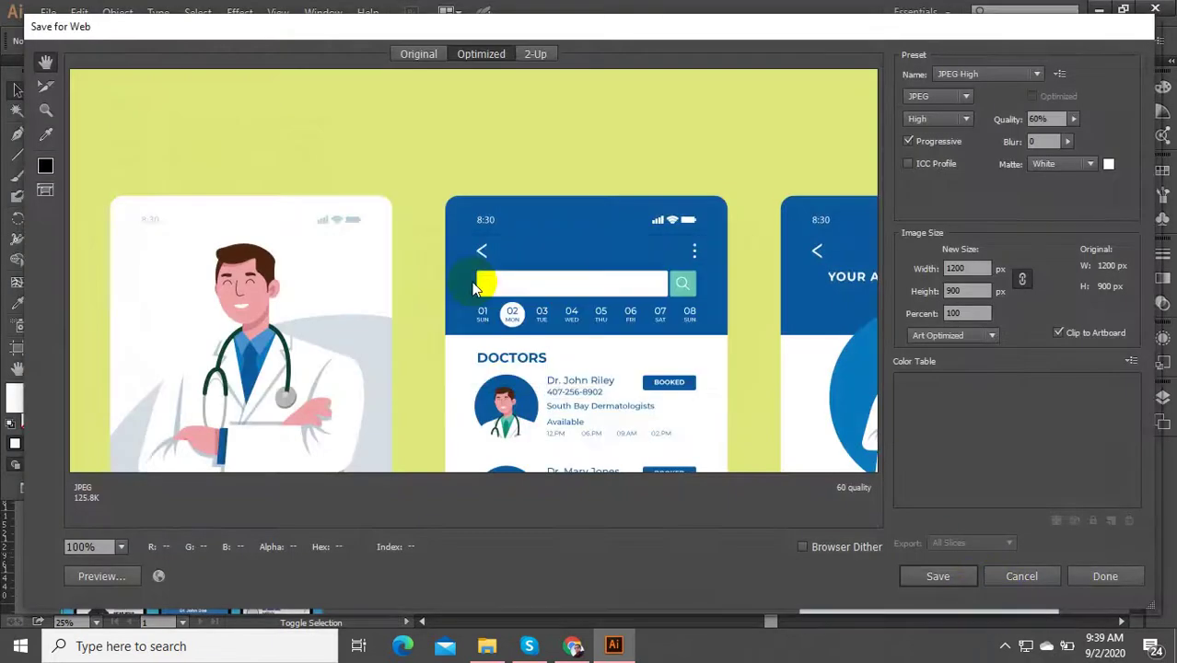
Step: Move the whole yellow-green presentation off the artboard to below the blue three-phone presentation, aligned with the vertical guide
scroll(594, 253, "down", 2)
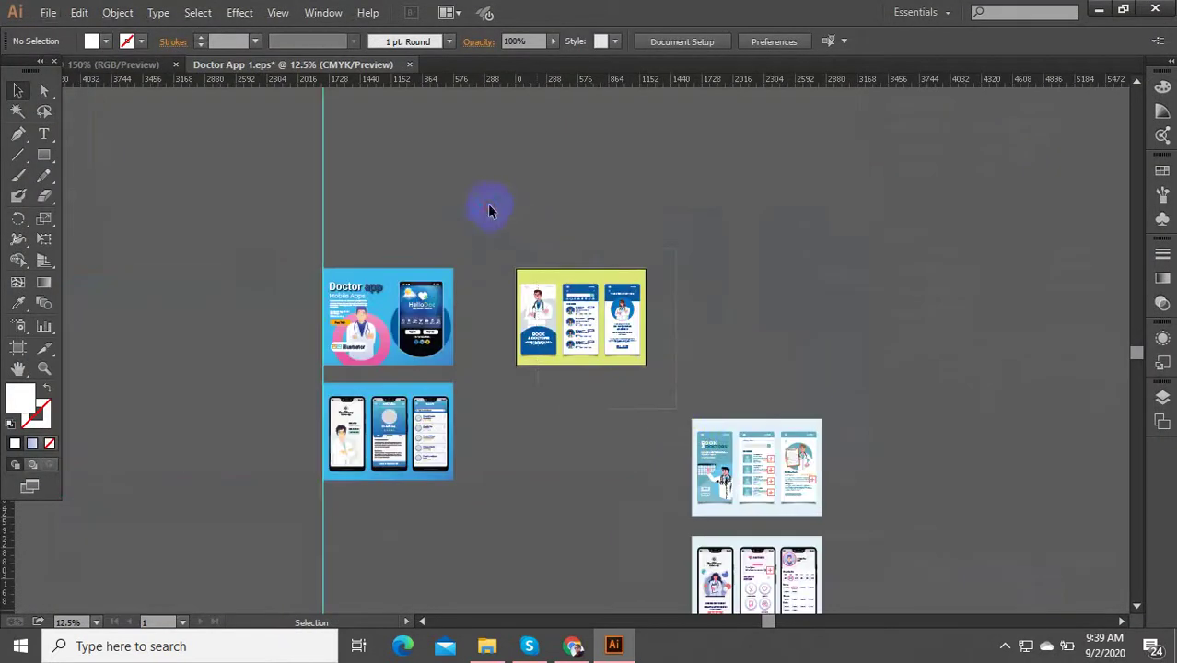
left_click(525, 299)
left_click_drag(542, 275, 347, 500)
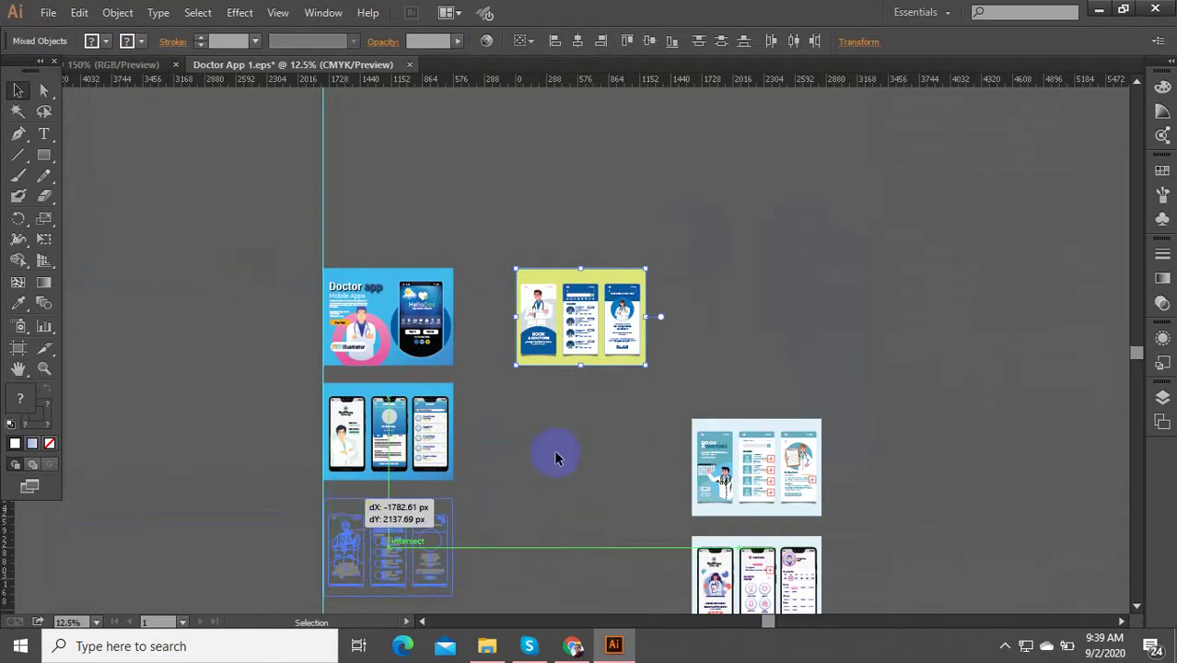
left_click_drag(555, 457, 554, 450)
Step: Delete the SIGN UP button, the FORGOT PASSWORD? text and the LOGIN button from the first screen of the teal Book a Doctors presentation
scroll(561, 396, "down", 2)
scroll(762, 375, "up", 3)
left_click(528, 441)
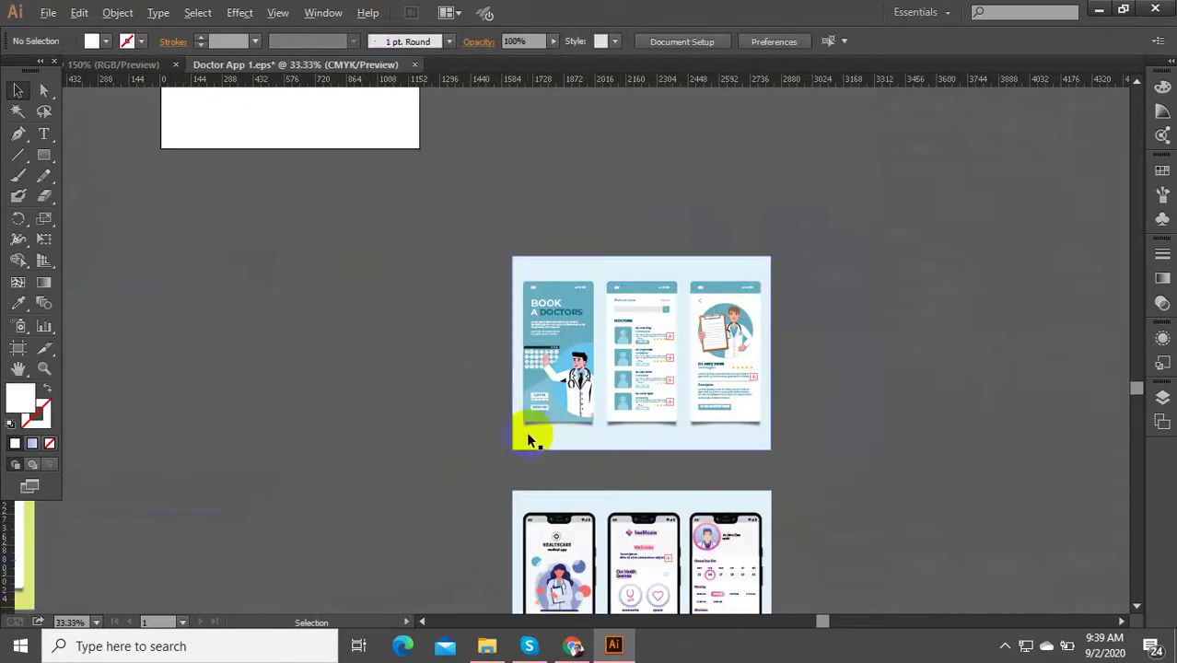
scroll(528, 440, "up", 4)
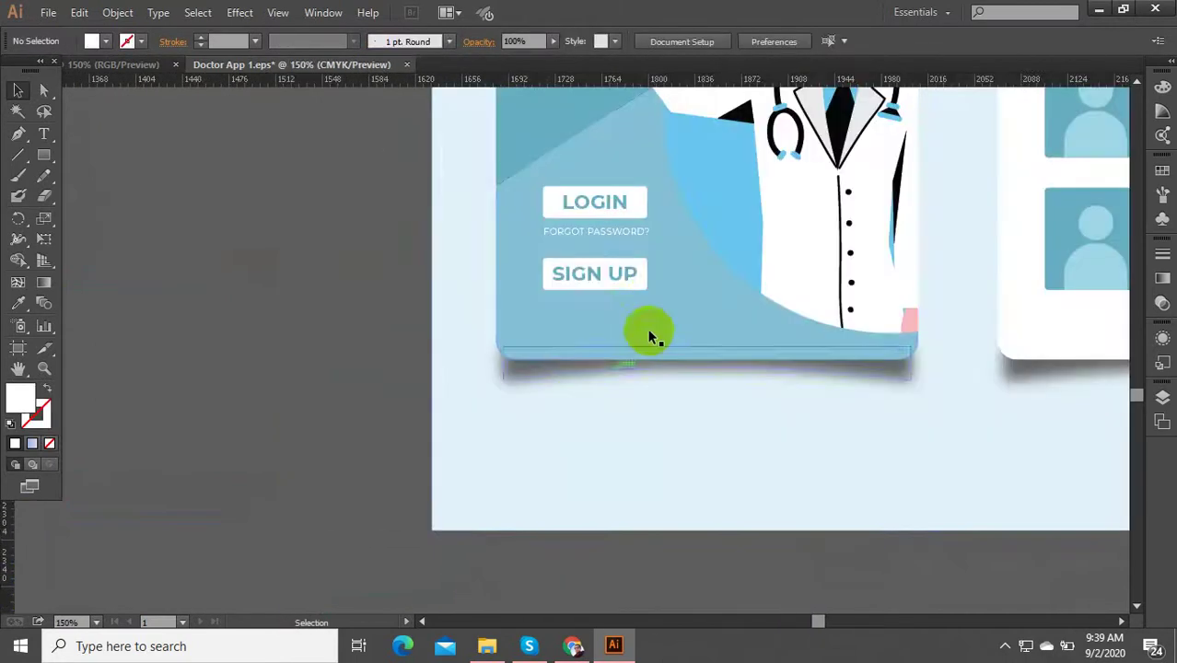
double_click(623, 276)
key("Delete")
left_click(622, 244)
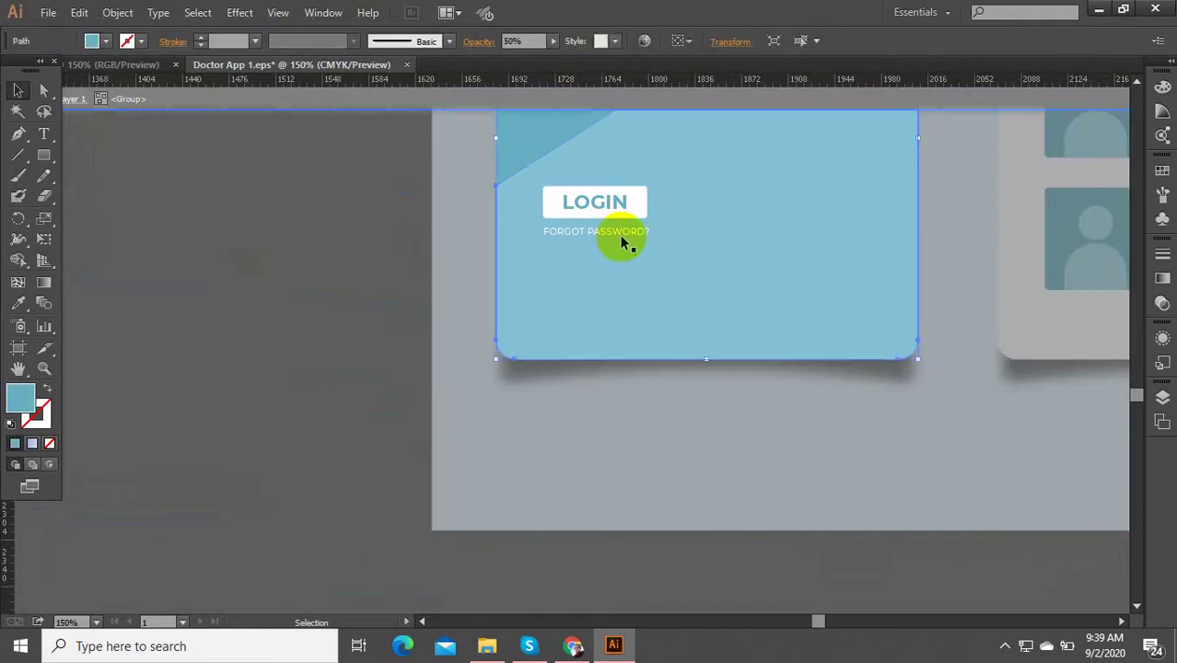
left_click(617, 232)
key("Delete")
left_click(612, 208)
key("Delete")
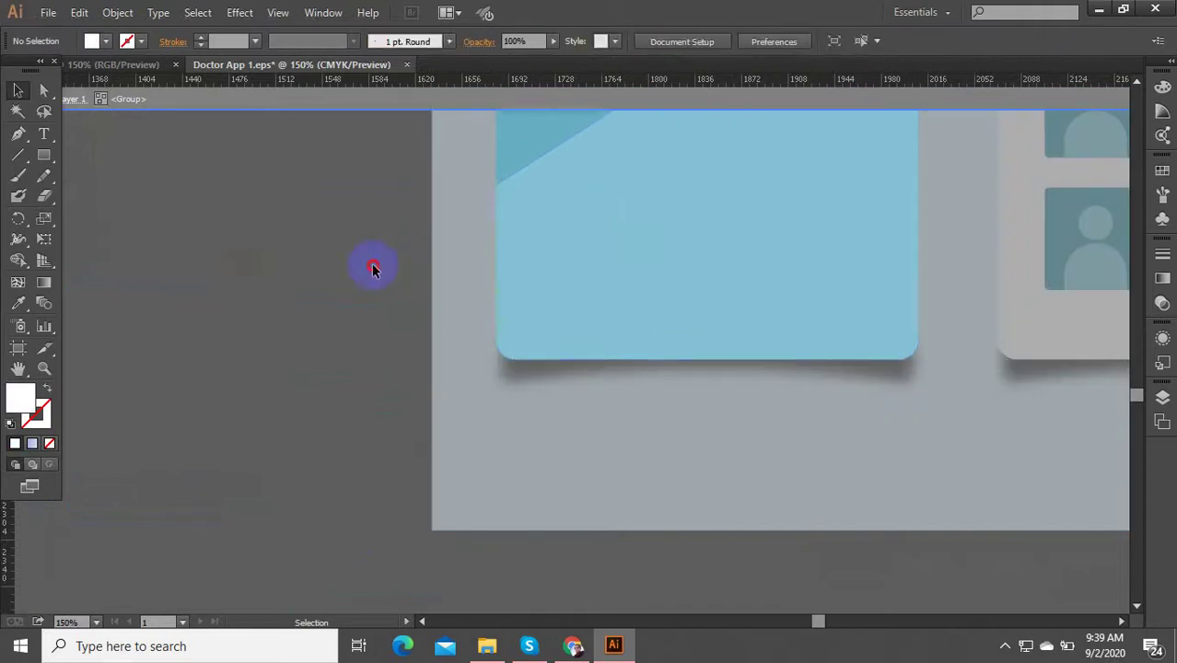
double_click(546, 407)
Step: Move the whole teal Book a Doctors presentation onto the empty artboard and align it with the artboard's edges
scroll(635, 447, "down", 4)
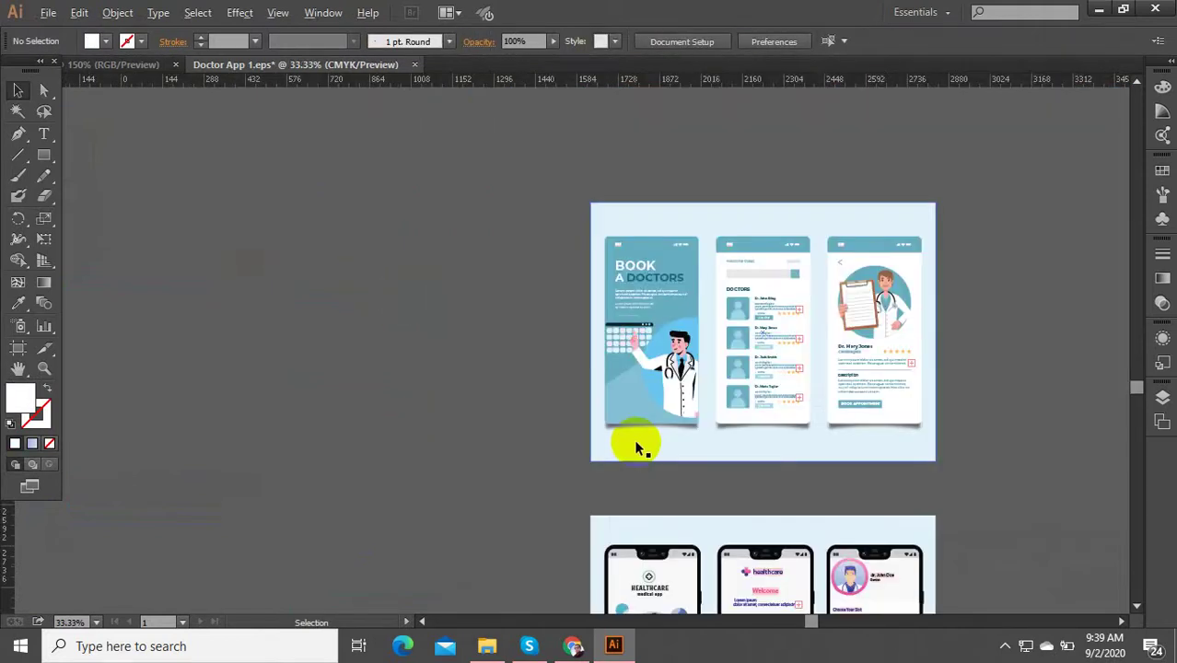
left_click_drag(646, 467, 519, 425)
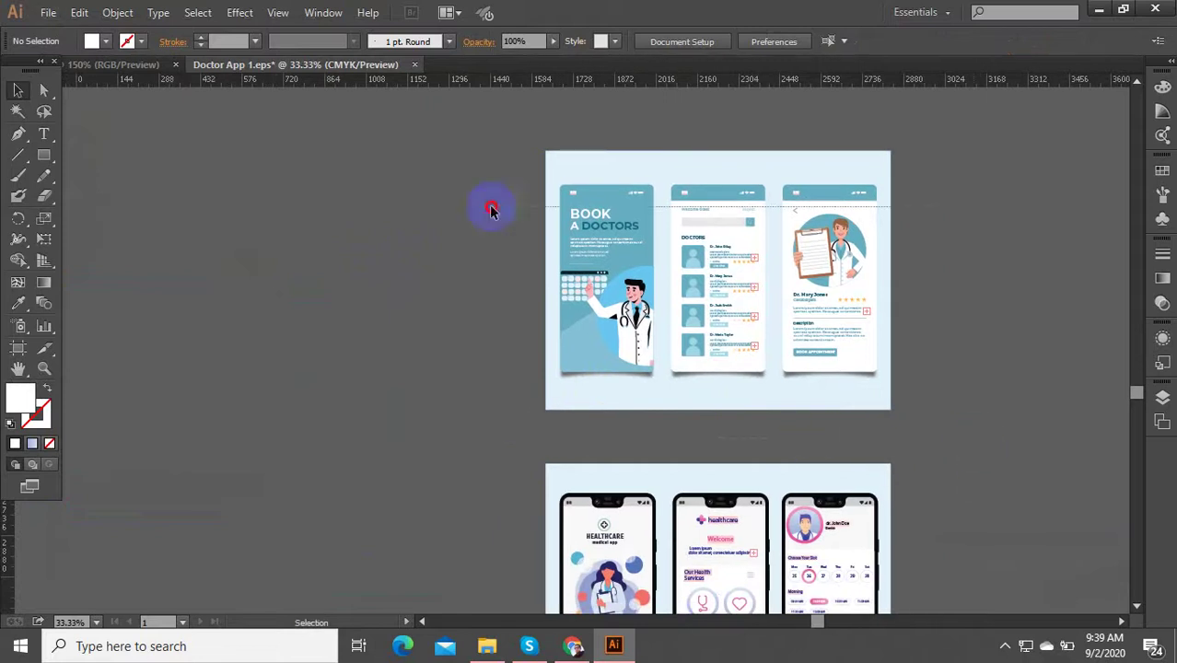
left_click_drag(491, 210, 499, 136)
scroll(894, 276, "down", 2)
left_click_drag(594, 263, 639, 394)
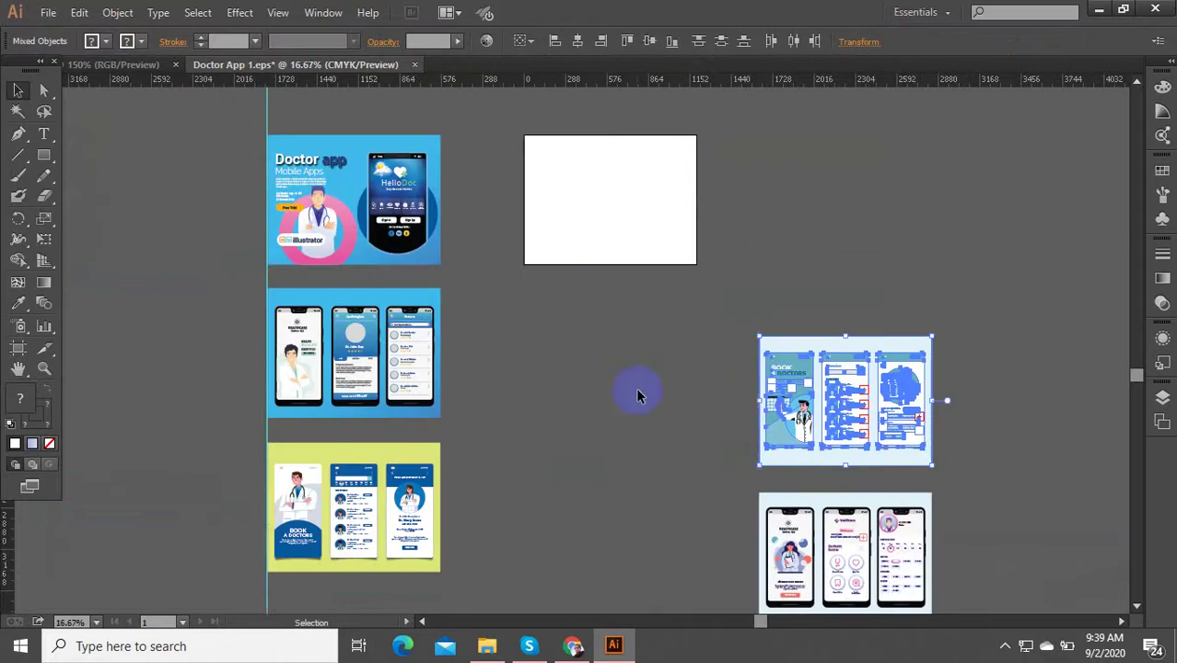
left_click_drag(762, 362, 529, 129)
scroll(535, 175, "up", 7)
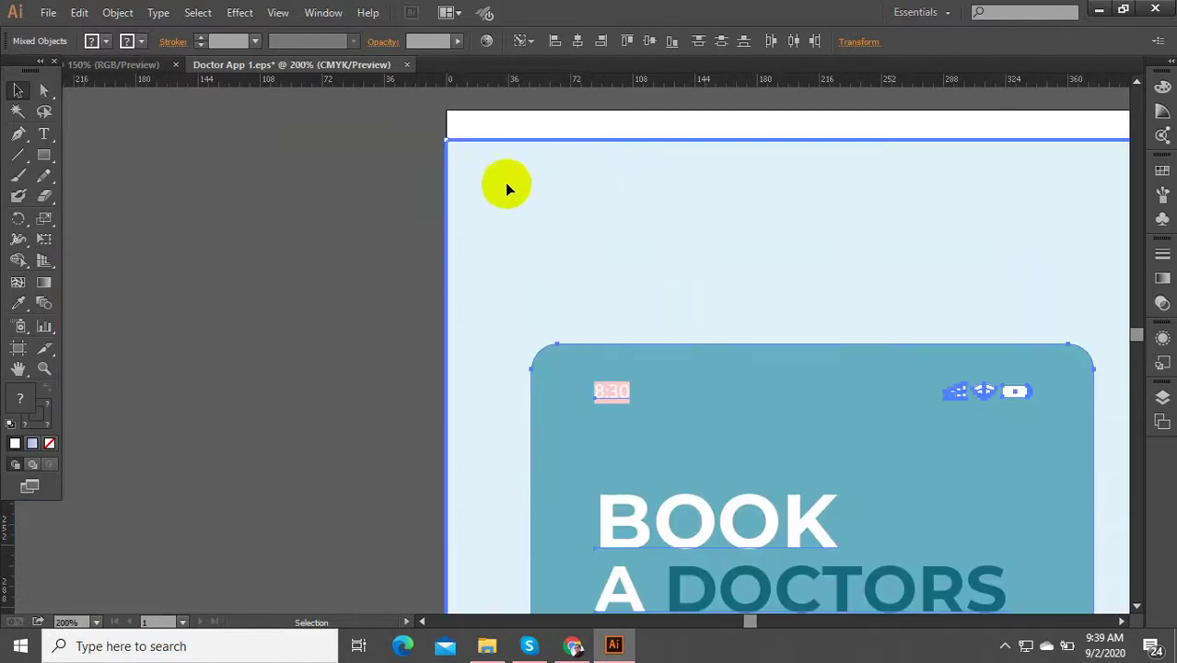
left_click_drag(504, 182, 481, 152)
scroll(507, 249, "down", 6)
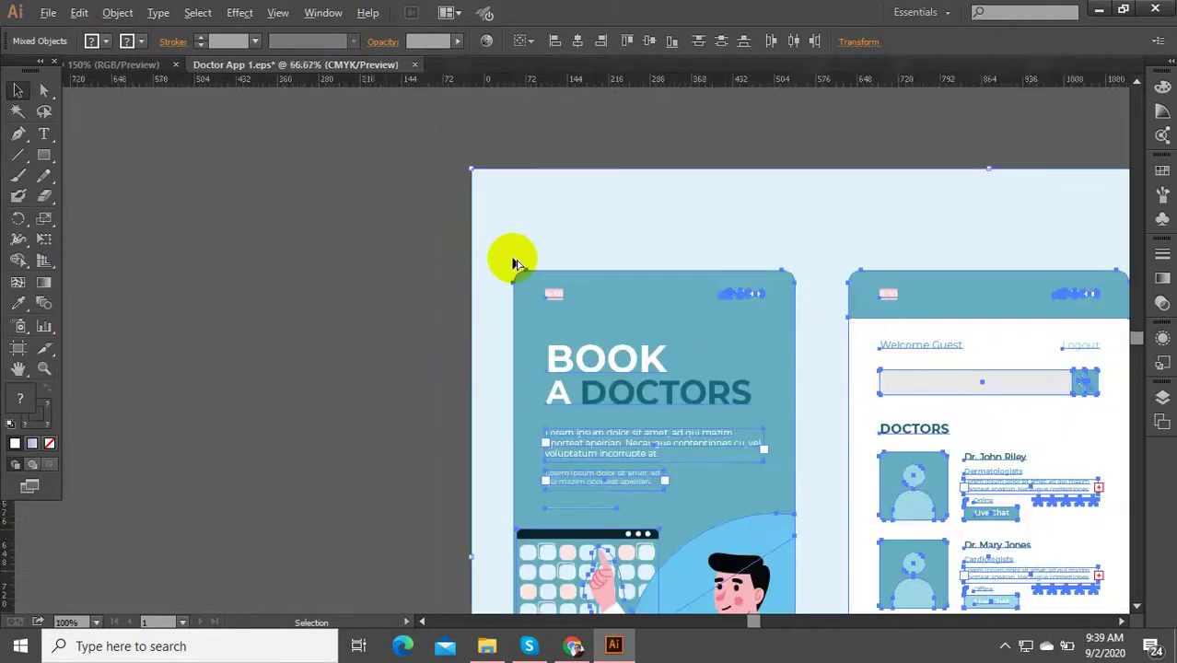
left_click(927, 430)
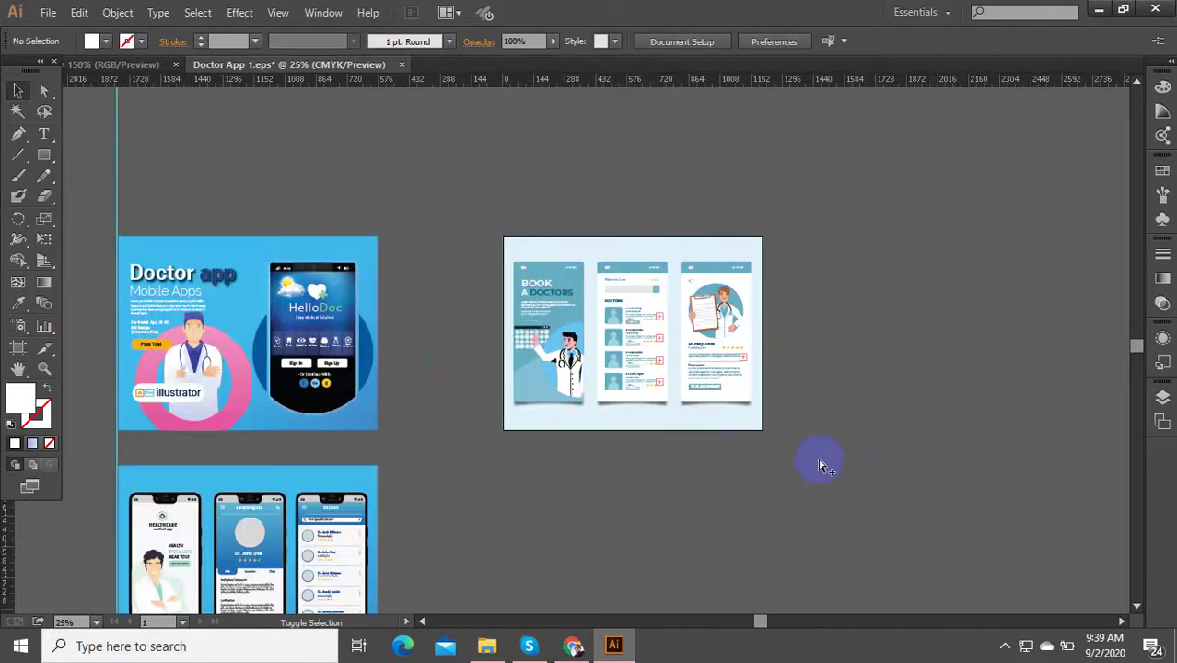
Step: Export the teal Book a Doctors artboard with Save for Web as a JPEG High image named Doctor-App-4
key("ctrl+alt+shift+s")
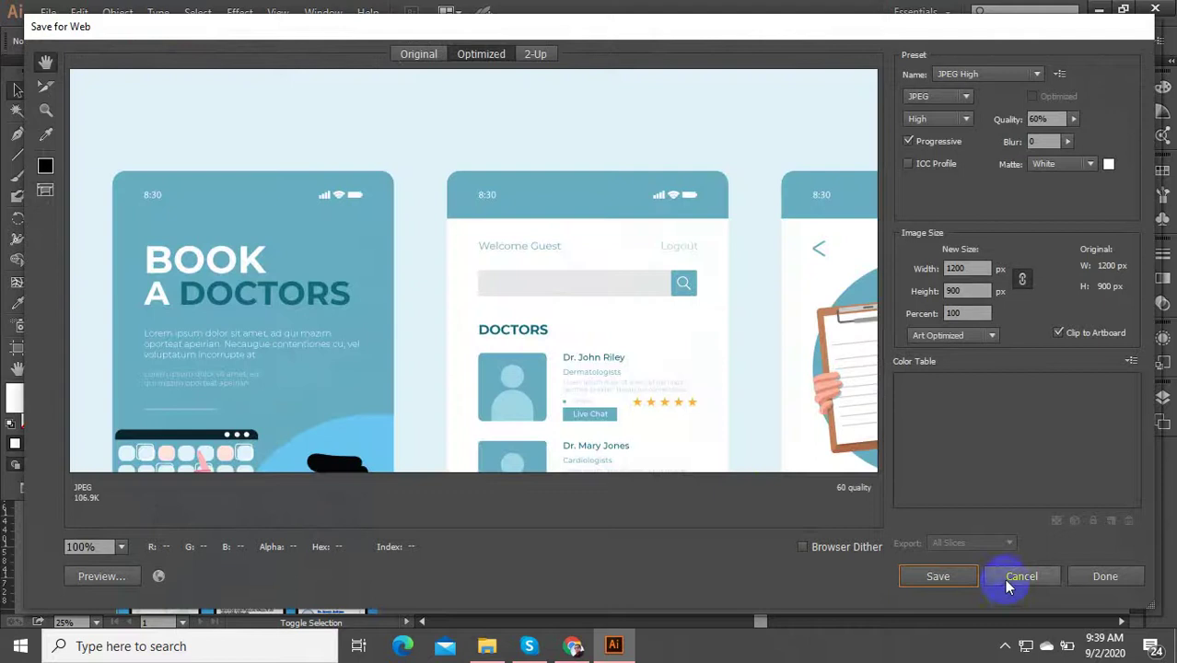
left_click(1004, 579)
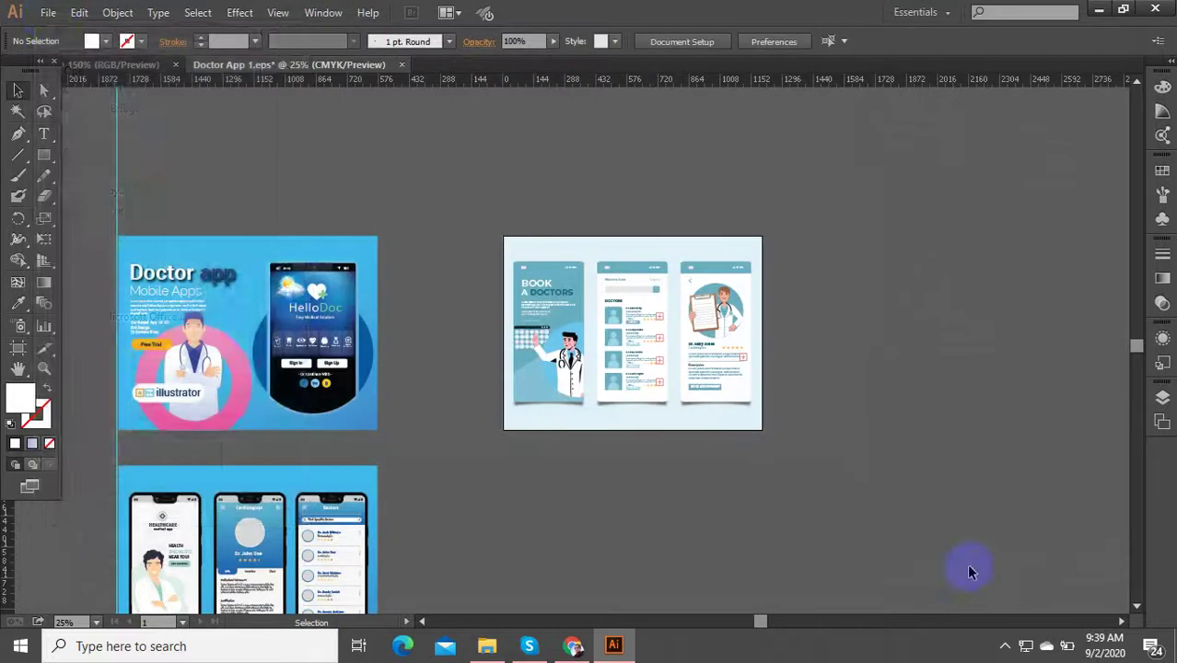
left_click(48, 12)
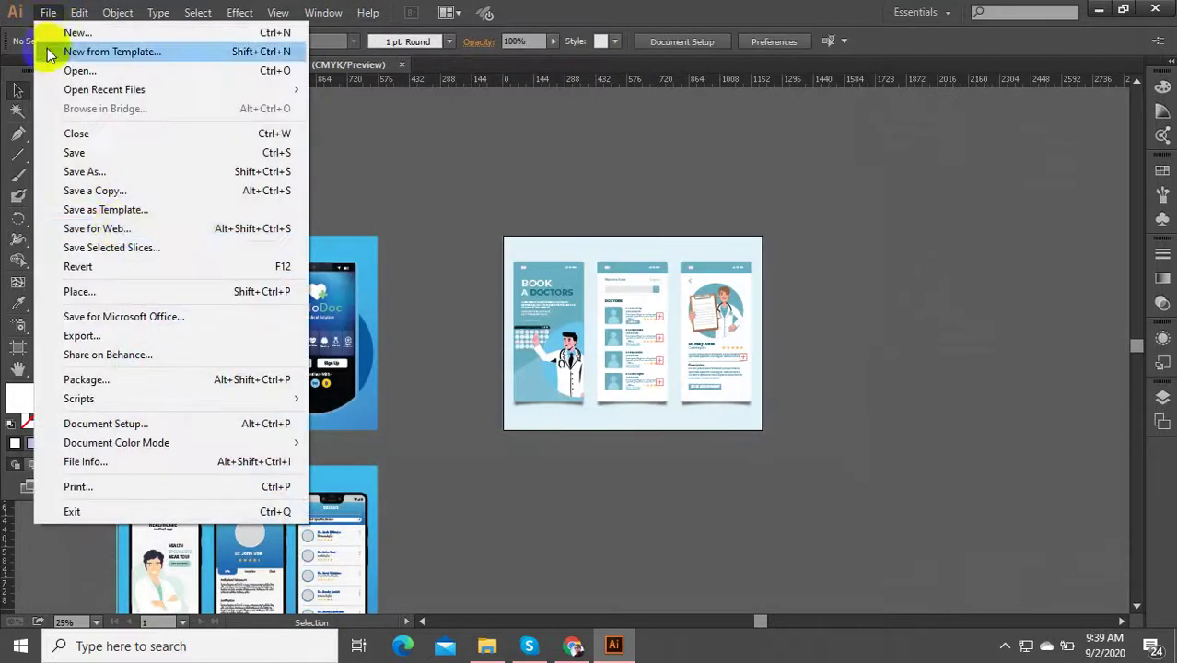
left_click(120, 229)
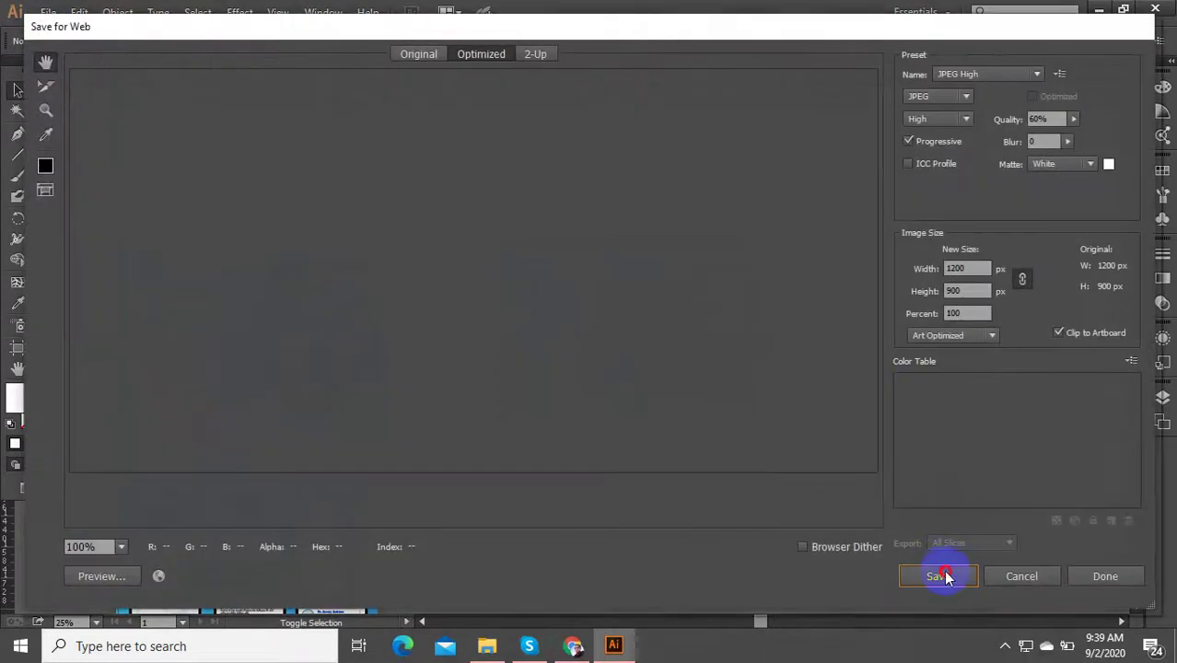
left_click(941, 576)
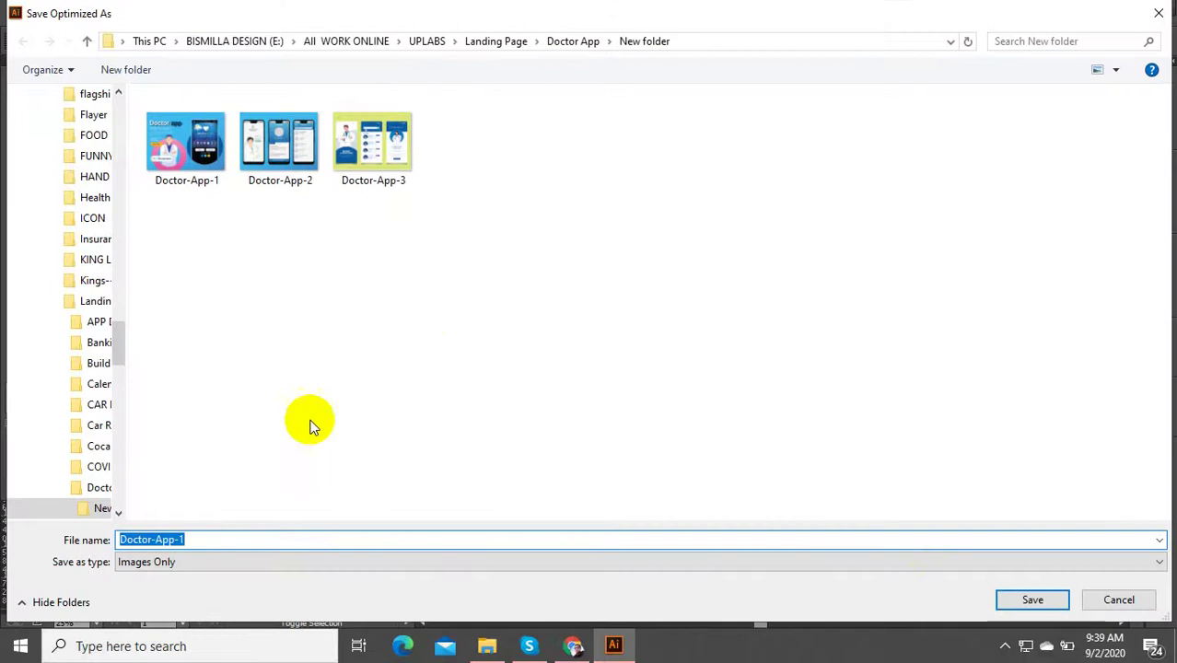
left_click(237, 543)
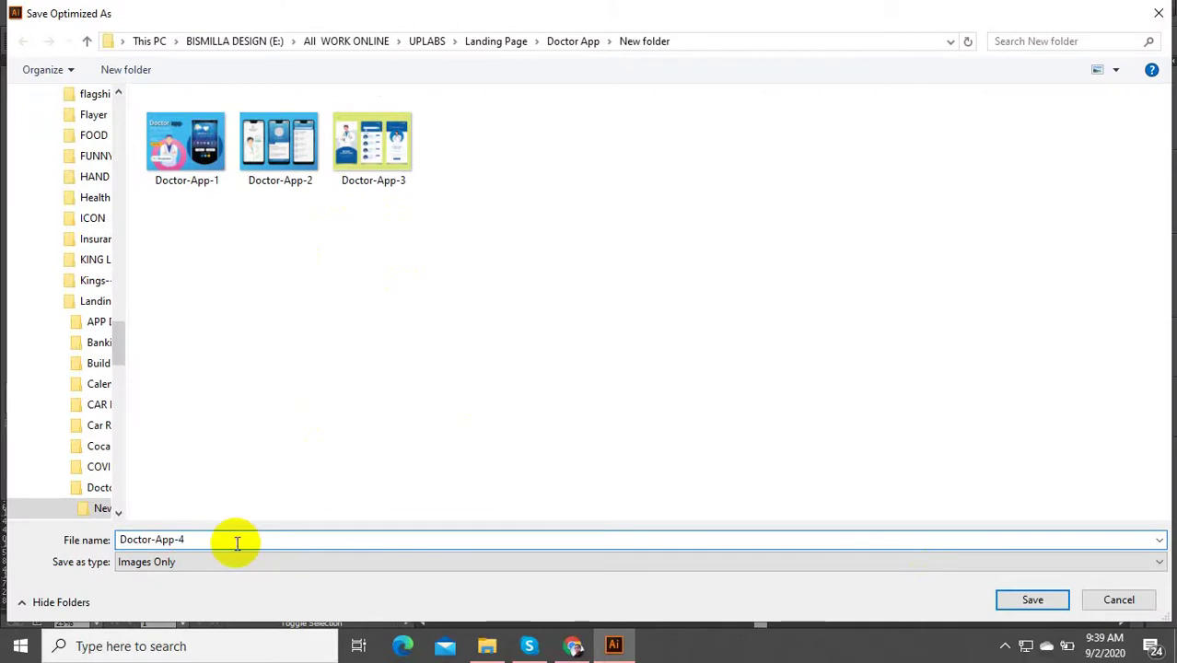
left_click(1032, 599)
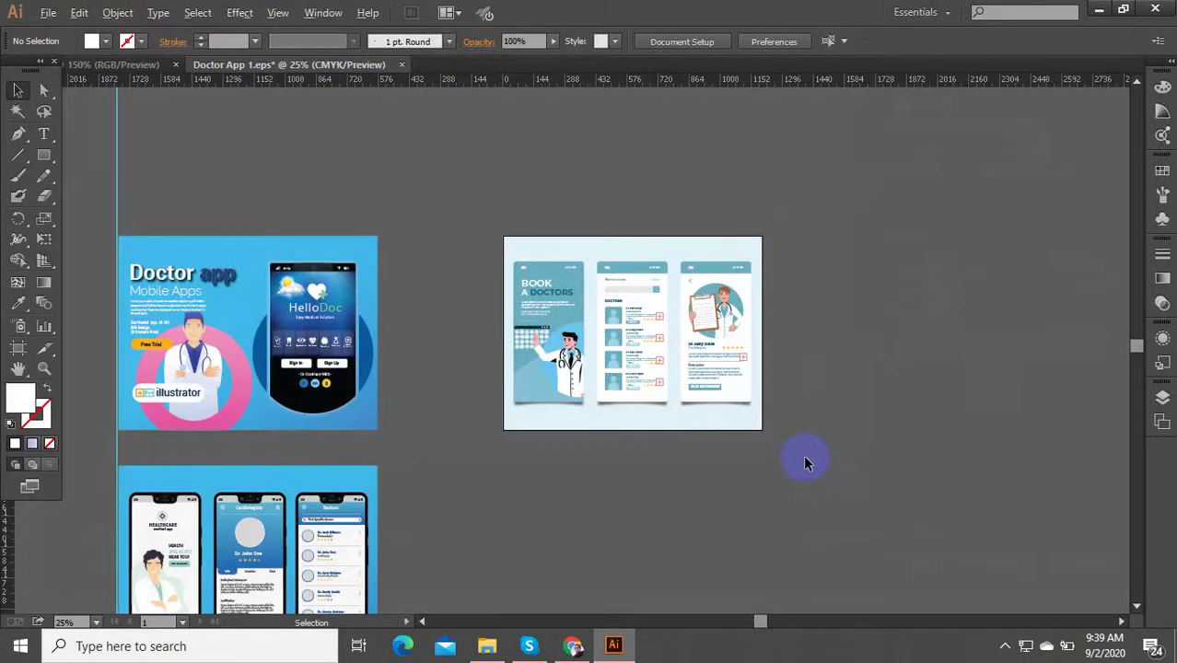
Step: Move the whole teal Book a Doctors presentation off the artboard to below the yellow-green presentation, aligned with the vertical guide
scroll(803, 459, "down", 2)
left_click_drag(810, 489, 759, 380)
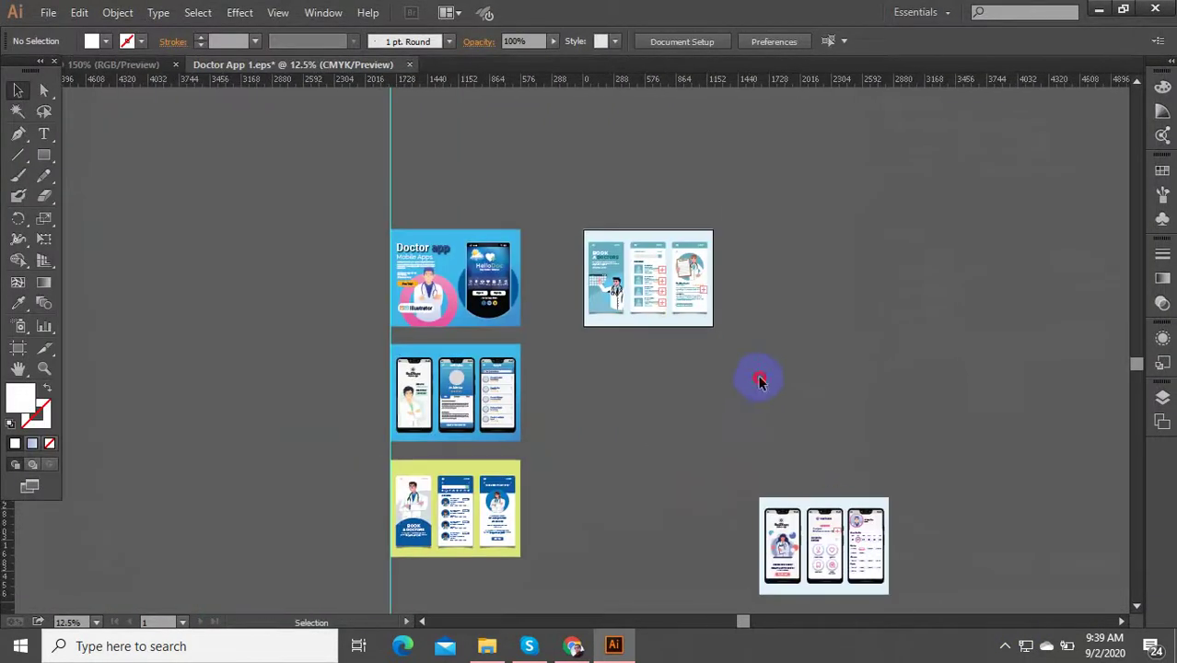
left_click_drag(562, 200, 576, 292)
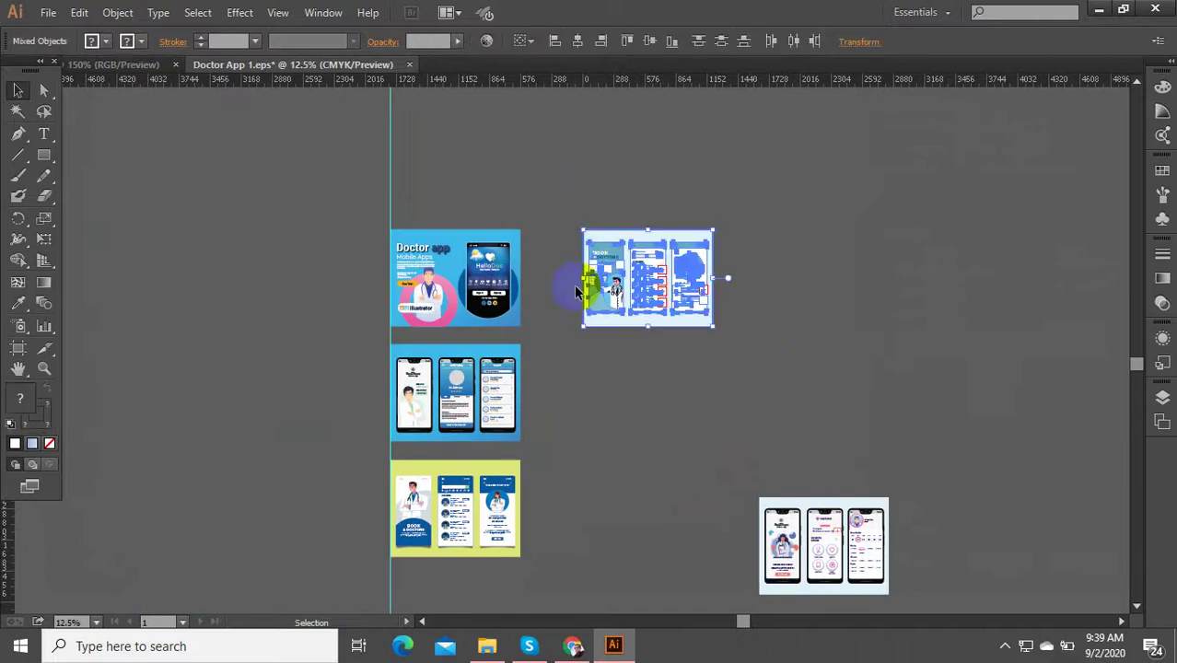
left_click_drag(619, 244, 424, 595)
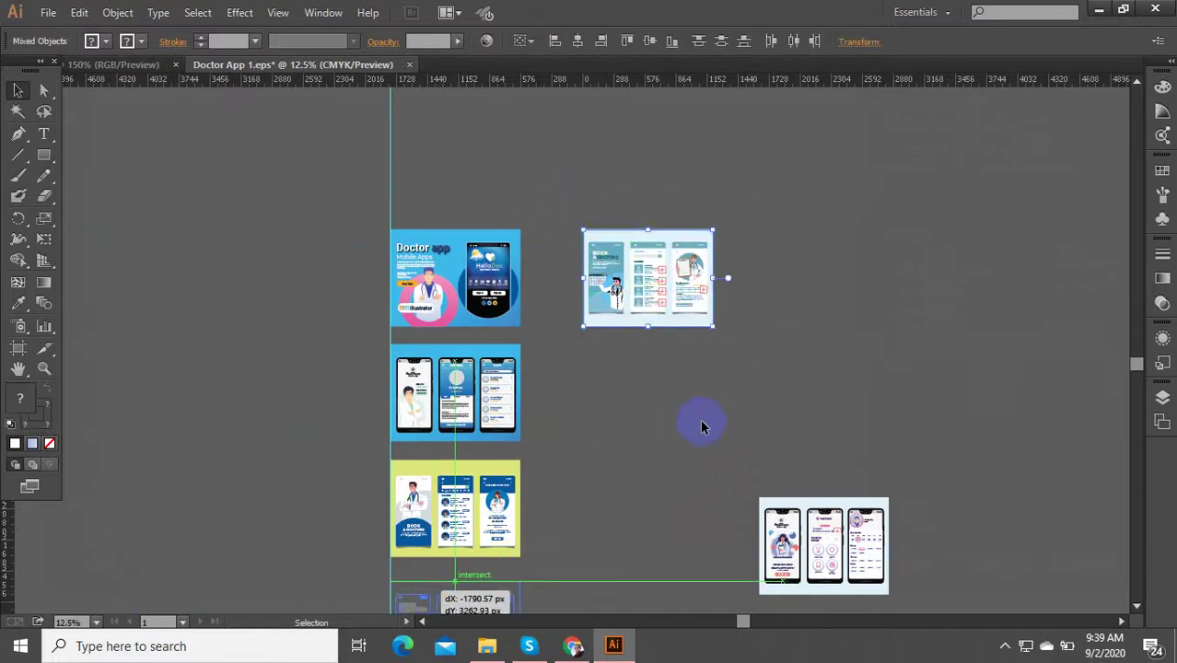
Step: Move the whole light-blue Healthcare three-phone presentation onto the empty artboard and align it with the artboard's edges
left_click(884, 583)
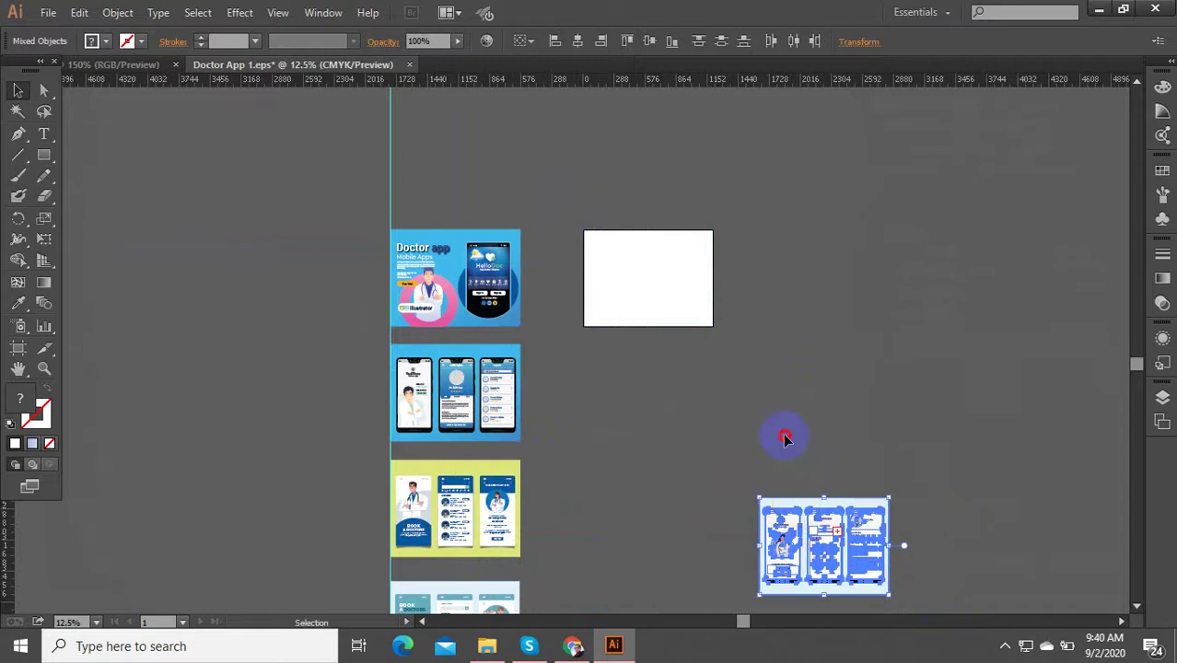
mouse_move(759, 498)
left_mouse_down()
mouse_move(678, 226)
mouse_move(599, 224)
mouse_move(481, 289)
mouse_move(311, 277)
left_mouse_up()
scroll(599, 224, "up", 4)
scroll(619, 244, "up", 4)
left_click(583, 231)
Step: Examine the three phone screens of the light-blue Healthcare presentation on the artboard up close
scroll(583, 231, "down", 4)
scroll(812, 559, "up", 5)
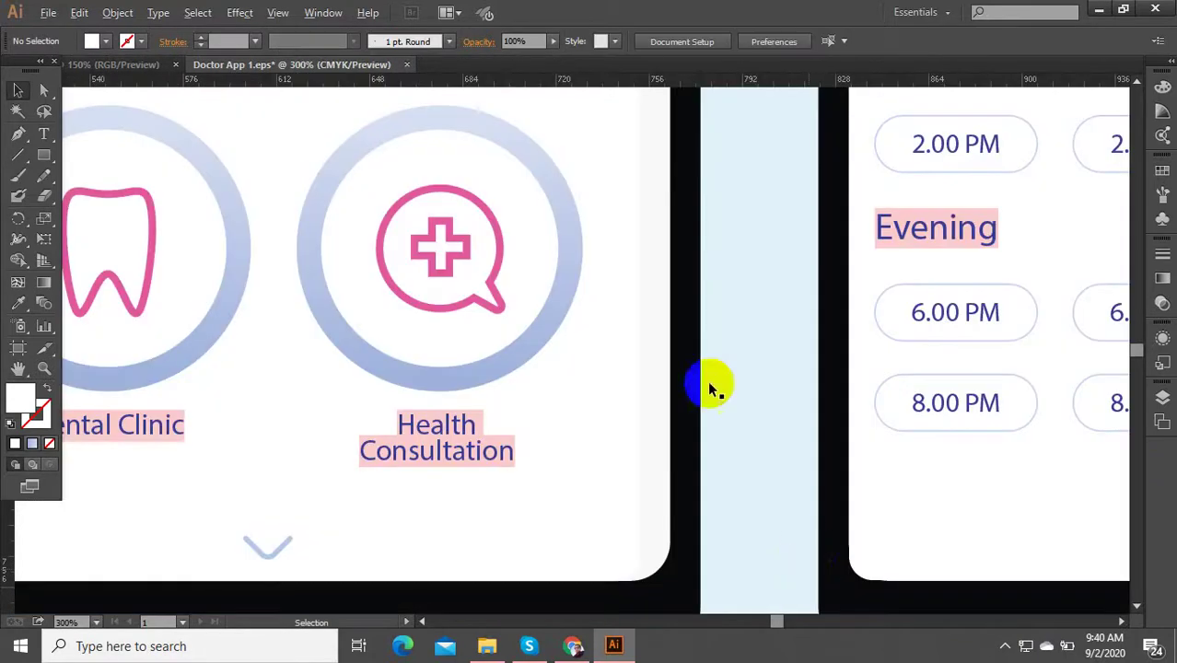
scroll(714, 389, "down", 3)
scroll(629, 456, "down", 3)
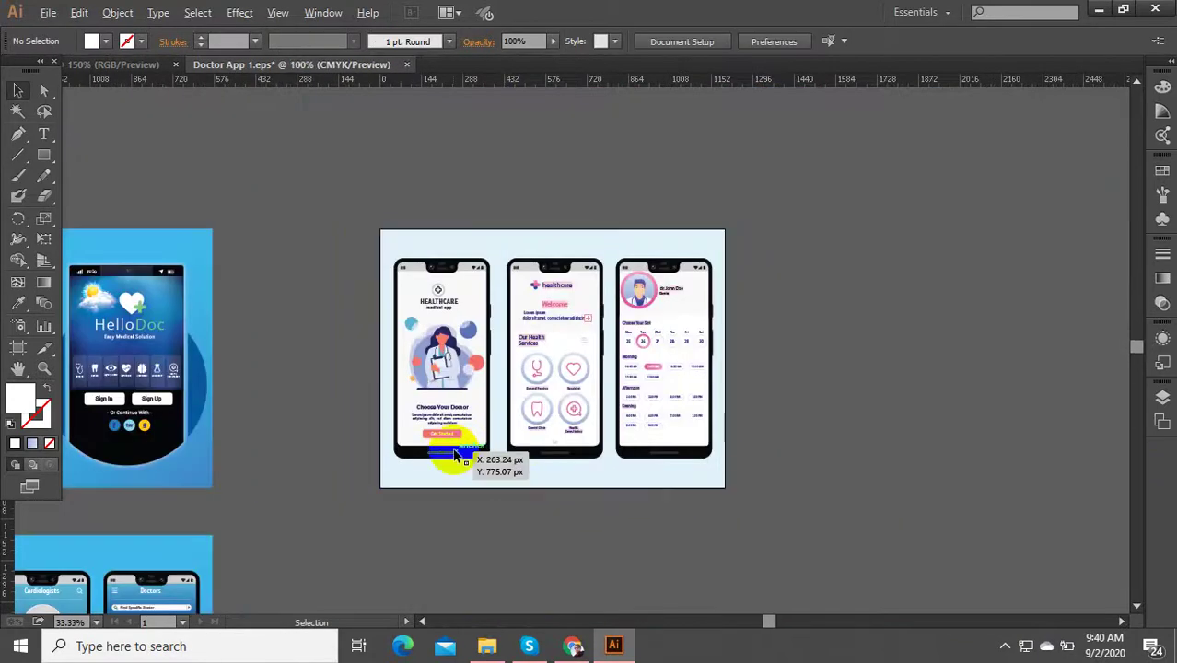
scroll(454, 455, "up", 4)
scroll(465, 460, "down", 2)
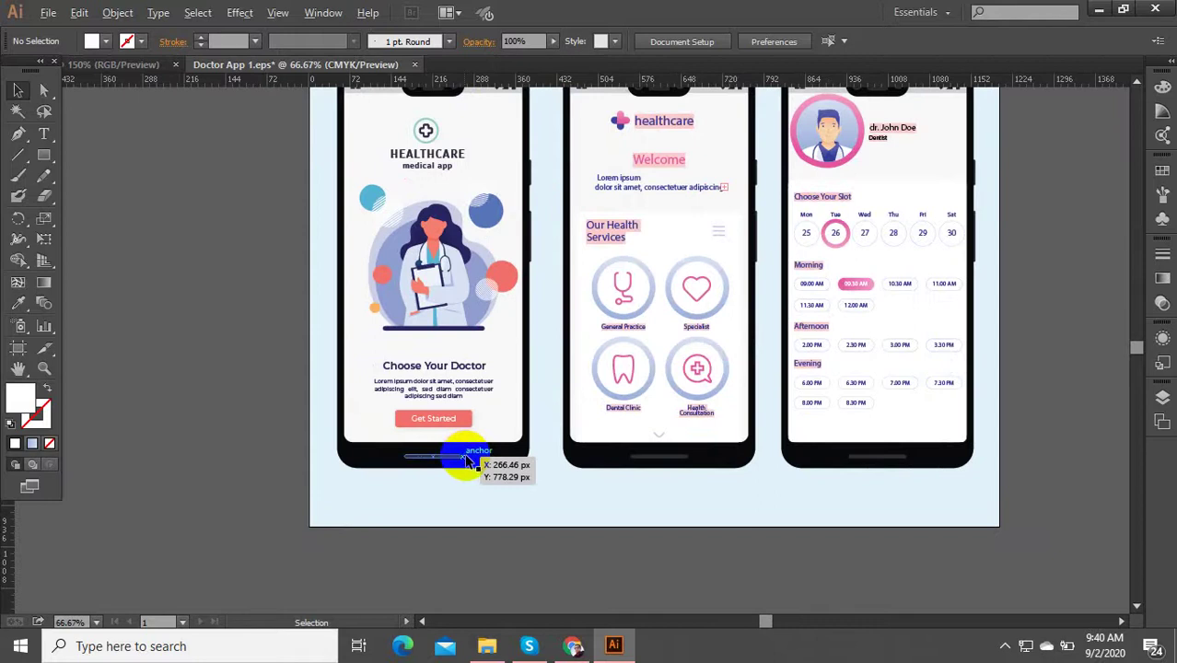
scroll(932, 301, "up", 3)
scroll(862, 355, "down", 4)
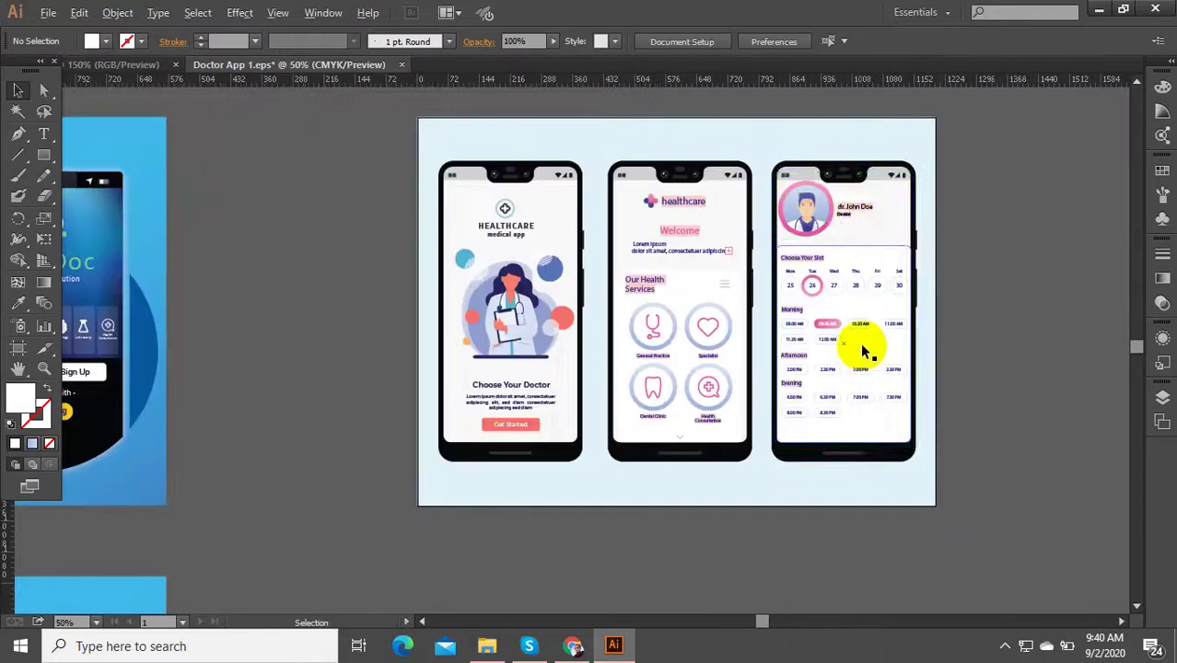
scroll(835, 210, "up", 2)
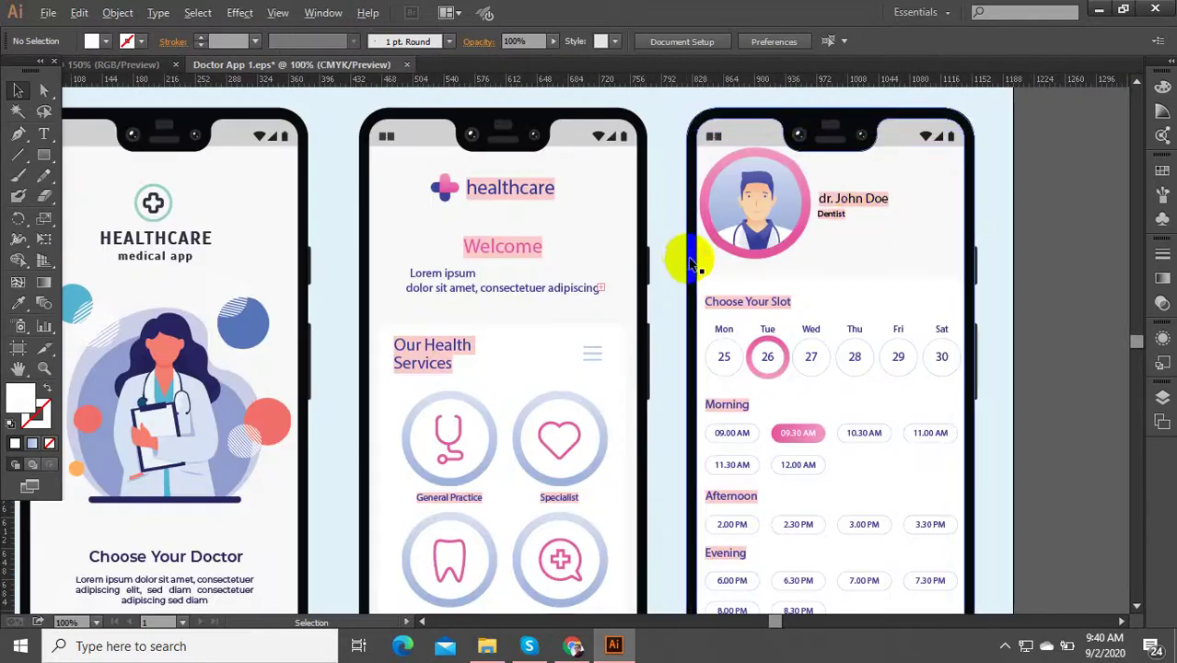
scroll(693, 263, "down", 3)
scroll(877, 429, "down", 2)
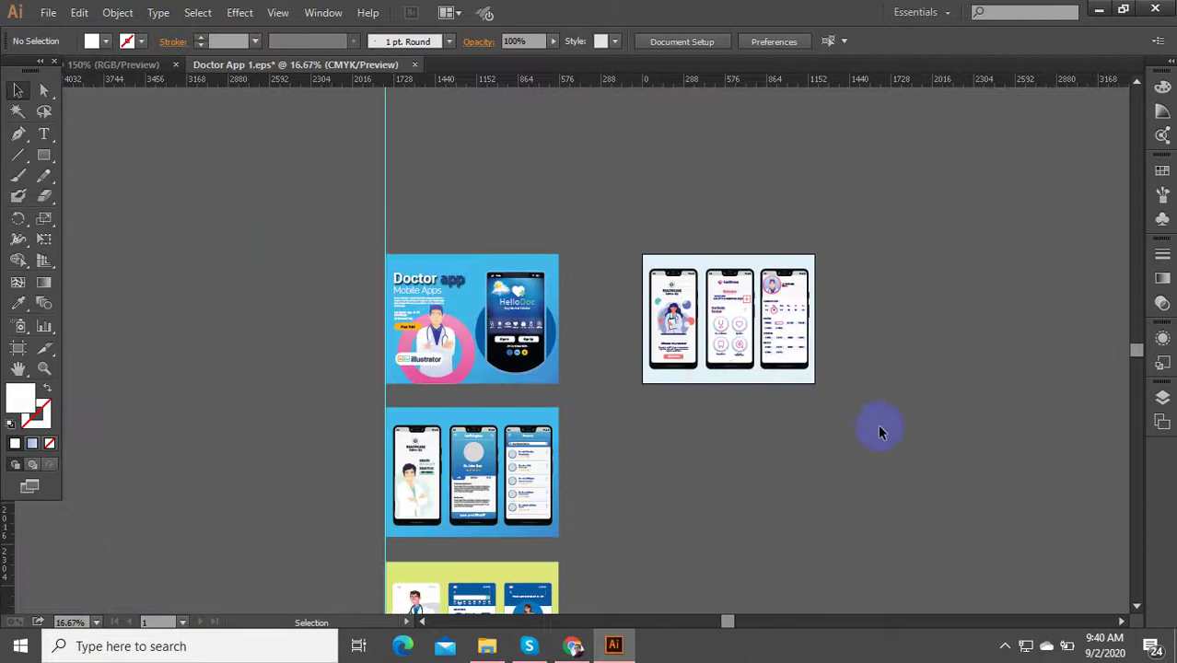
Step: Export the light-blue Healthcare artboard with Save for Web as a JPEG High image named Doctor-App-5
key("ctrl+alt+shift+s")
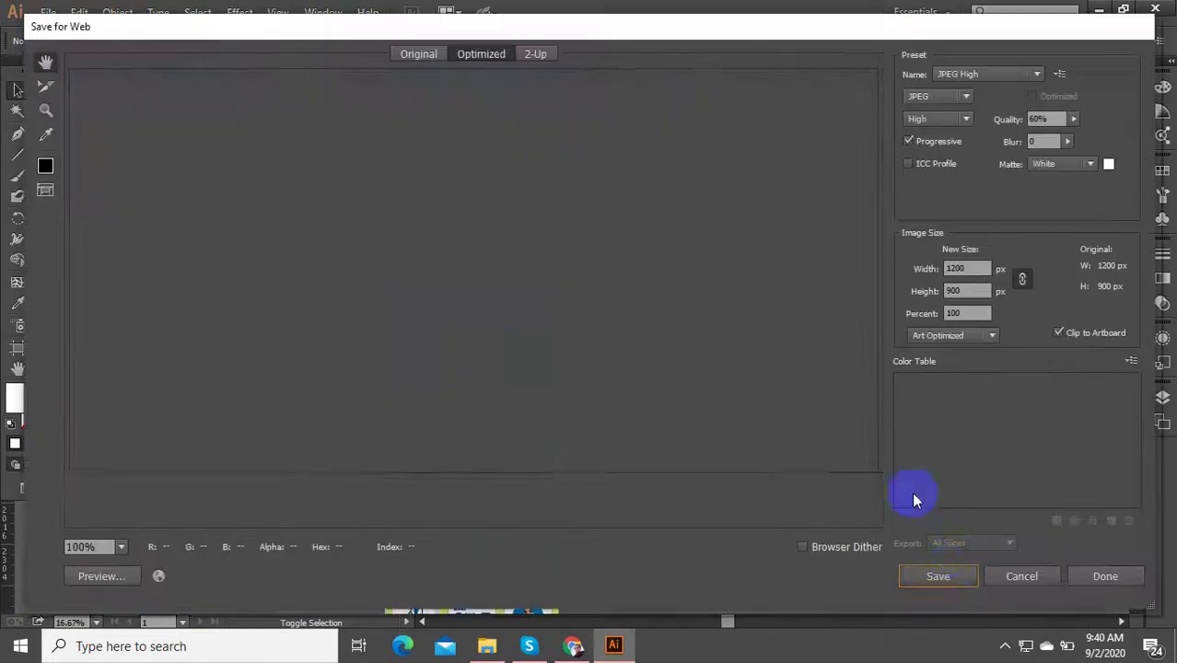
left_click(949, 576)
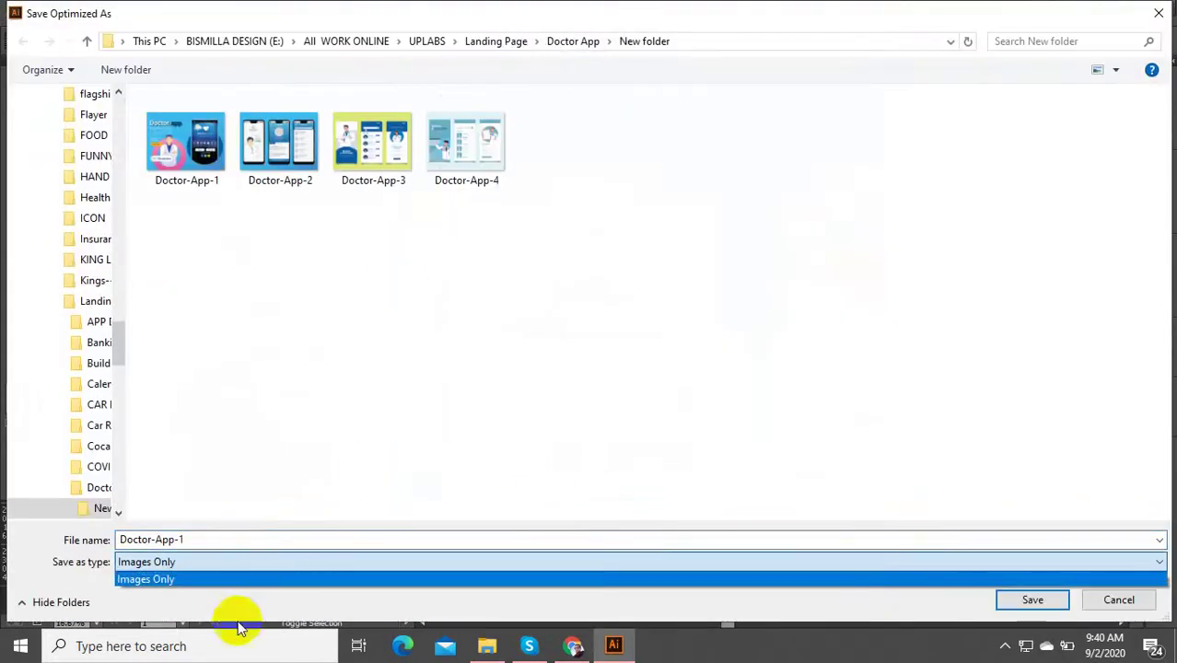
left_click(232, 579)
left_click(224, 539)
double_click(222, 539)
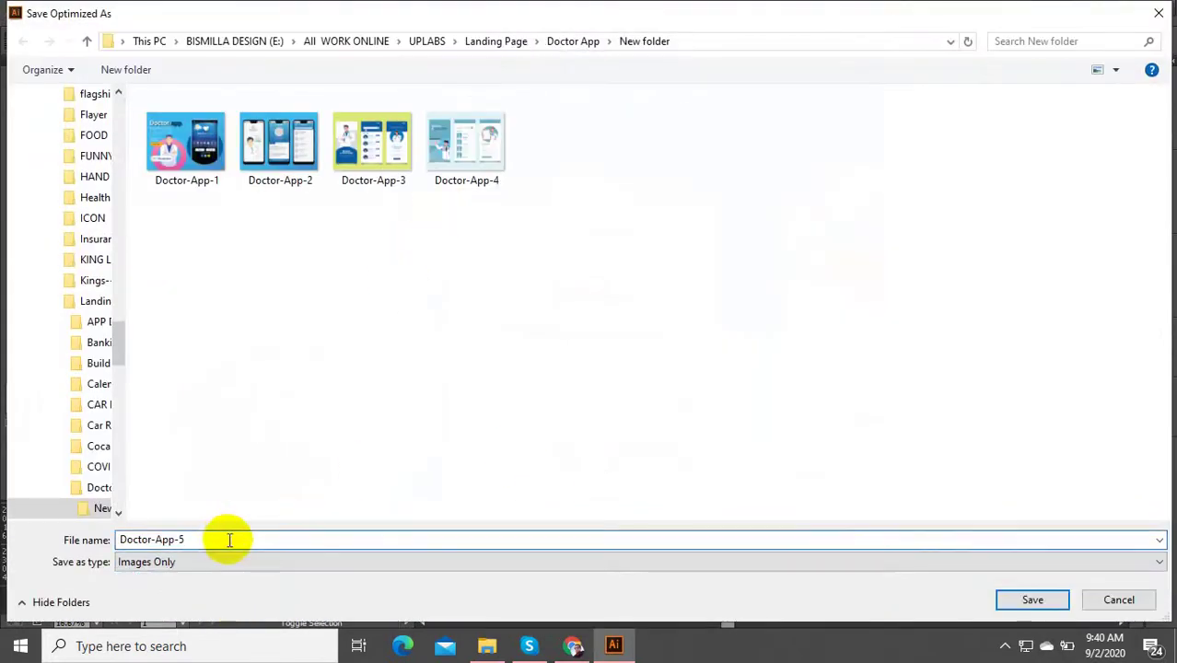
left_click(1030, 599)
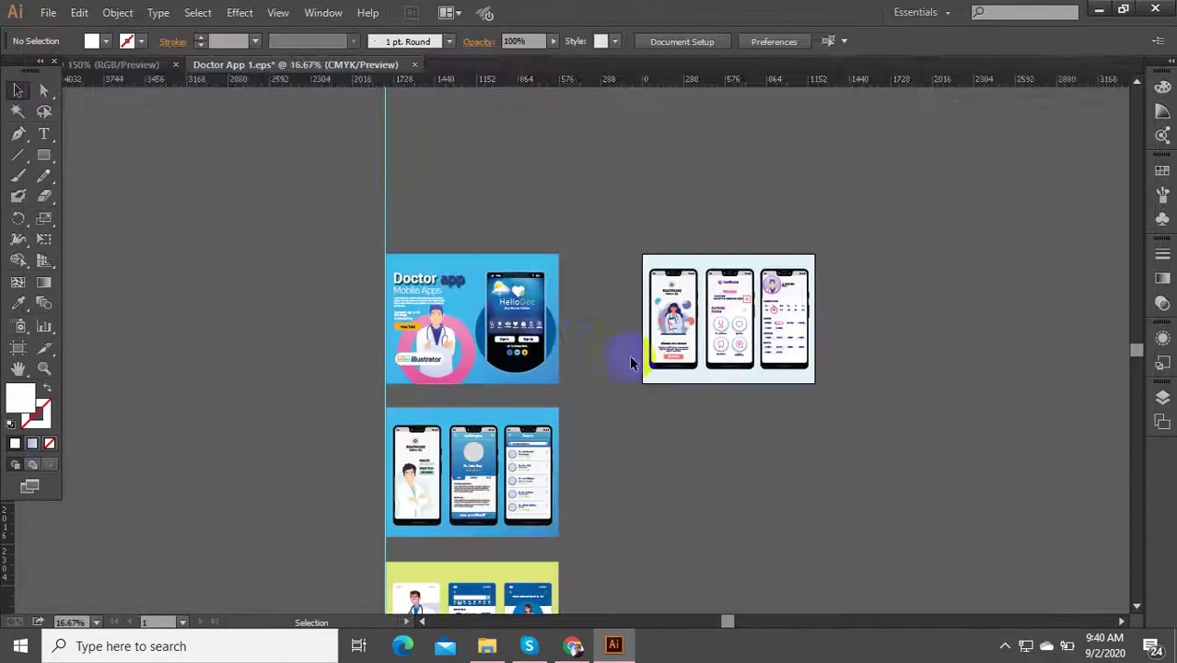
Step: Save the document as Doctor App 1 in Illustrator CC EPS format, replacing the existing file in the Doctor App folder
key("ctrl+minus")
key("ctrl+minus")
key("ctrl+minus")
left_click(47, 12)
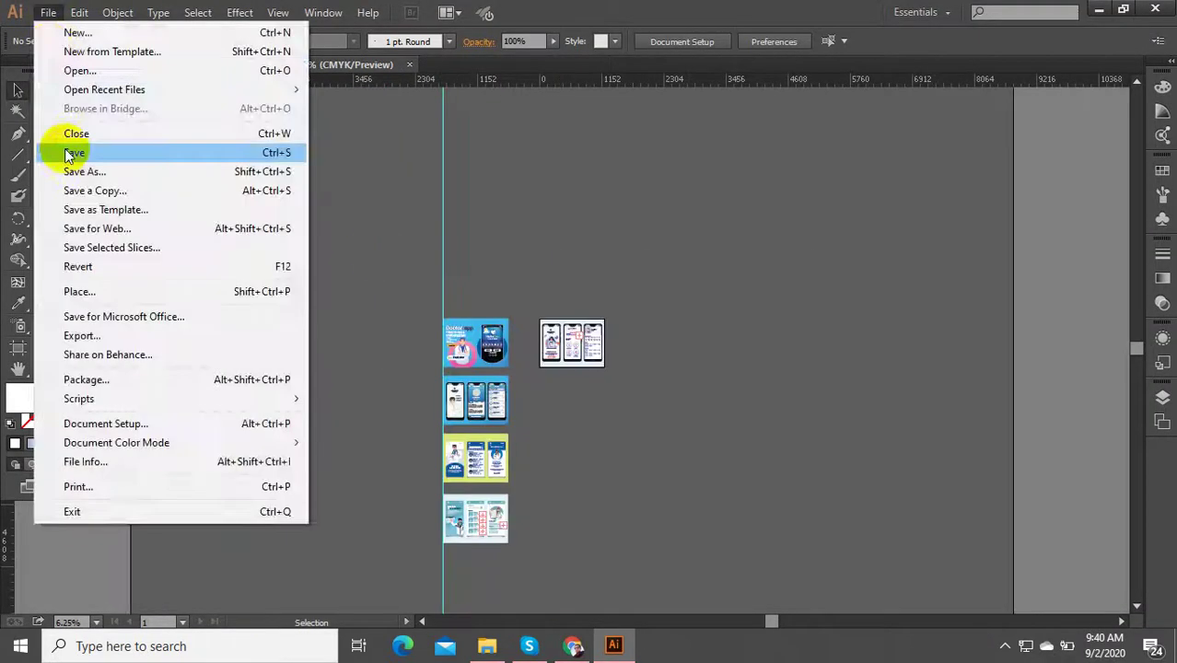
left_click(81, 172)
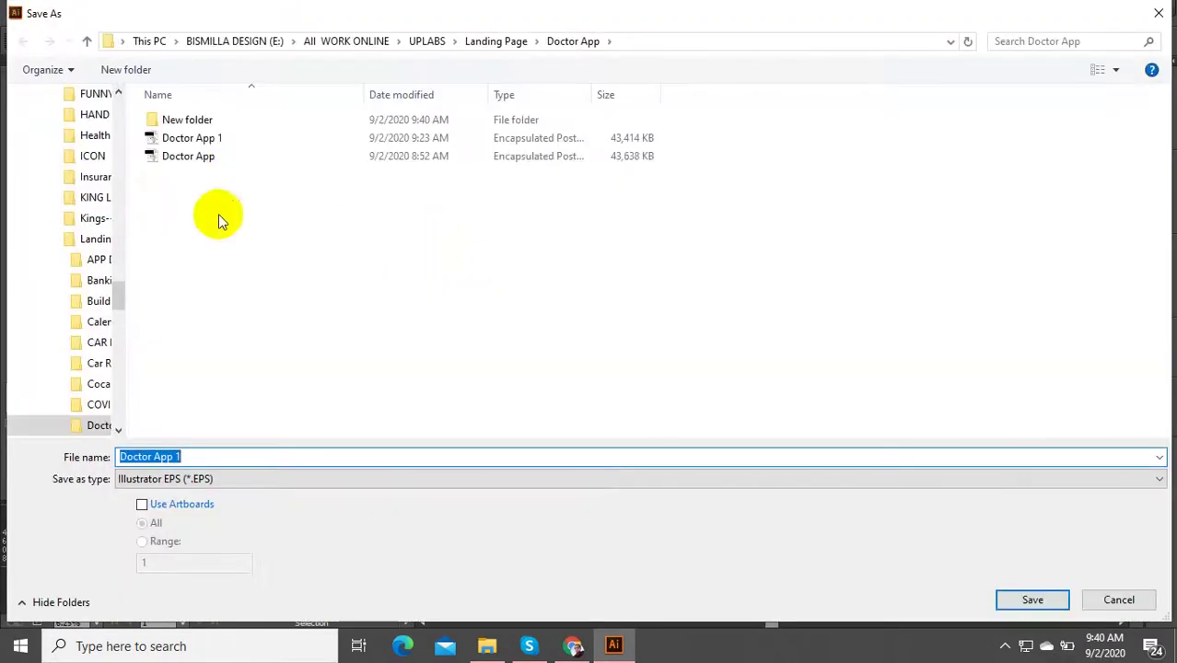
double_click(203, 143)
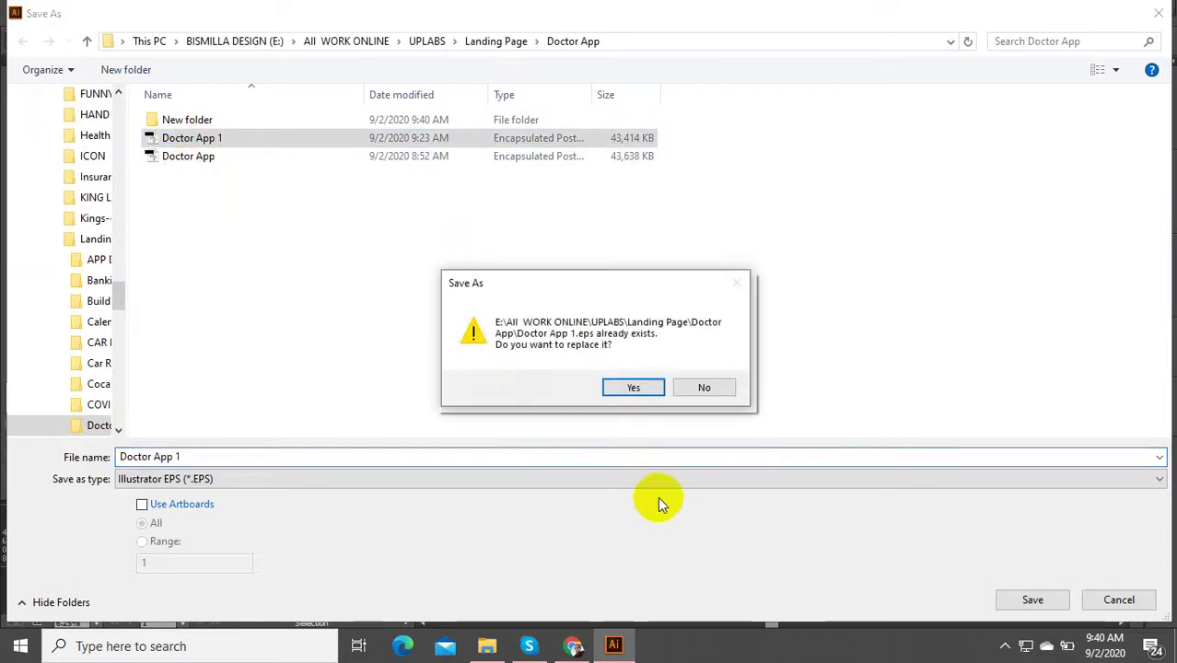
left_click(635, 387)
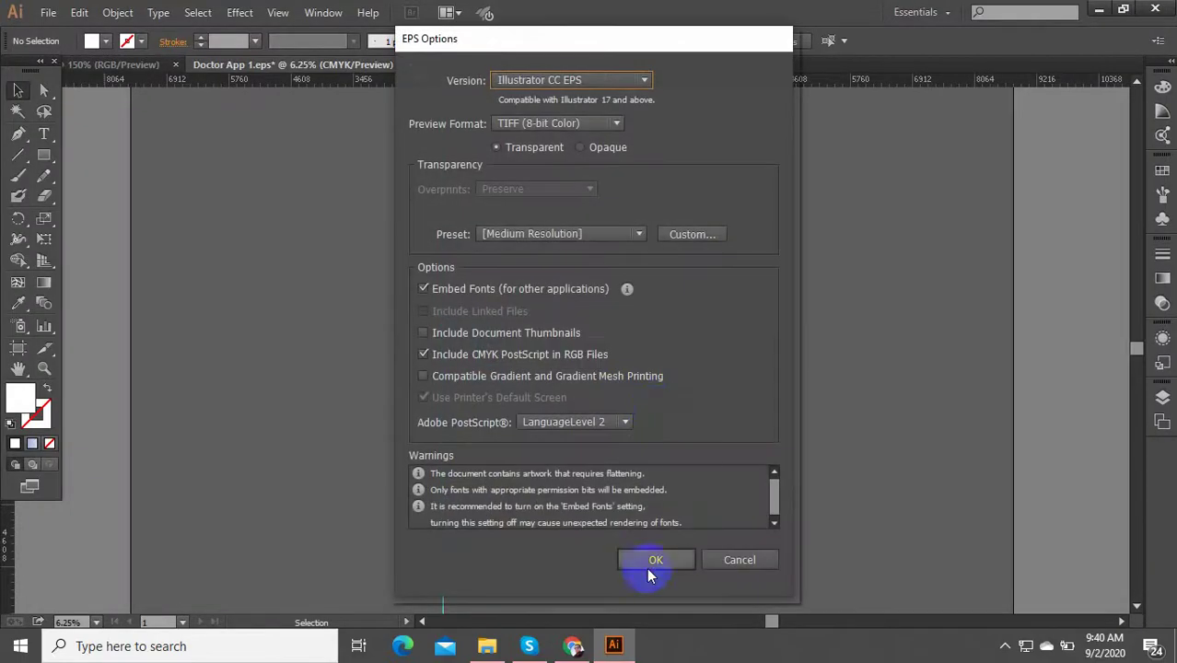
left_click(649, 560)
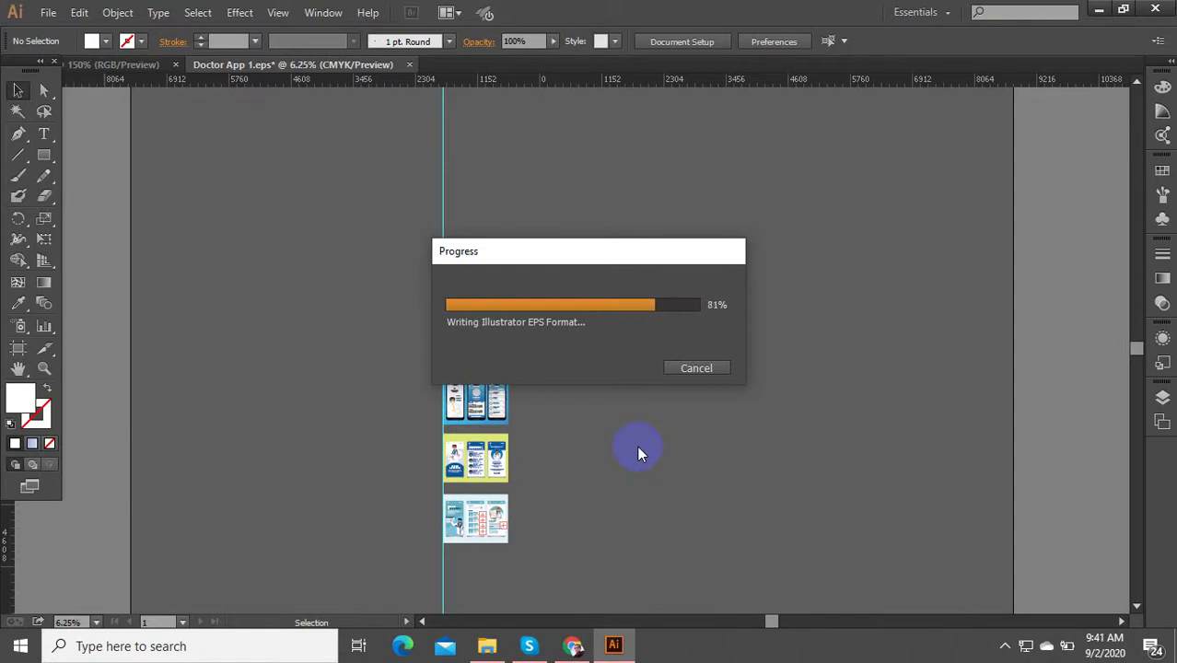
Step: Examine the Doctor app Mobile Apps presentation up close, including its HelloDoc phone screen, doctor illustration and illustrator badge
scroll(465, 347, "up", 5)
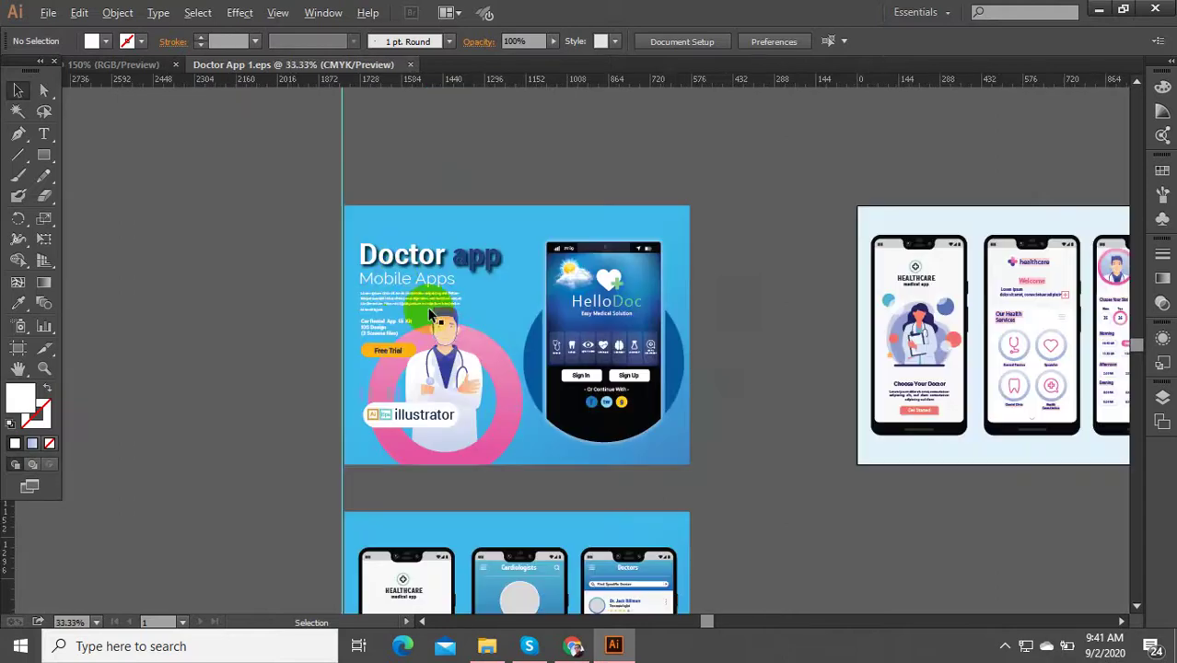
scroll(430, 316, "up", 4)
scroll(528, 366, "down", 4)
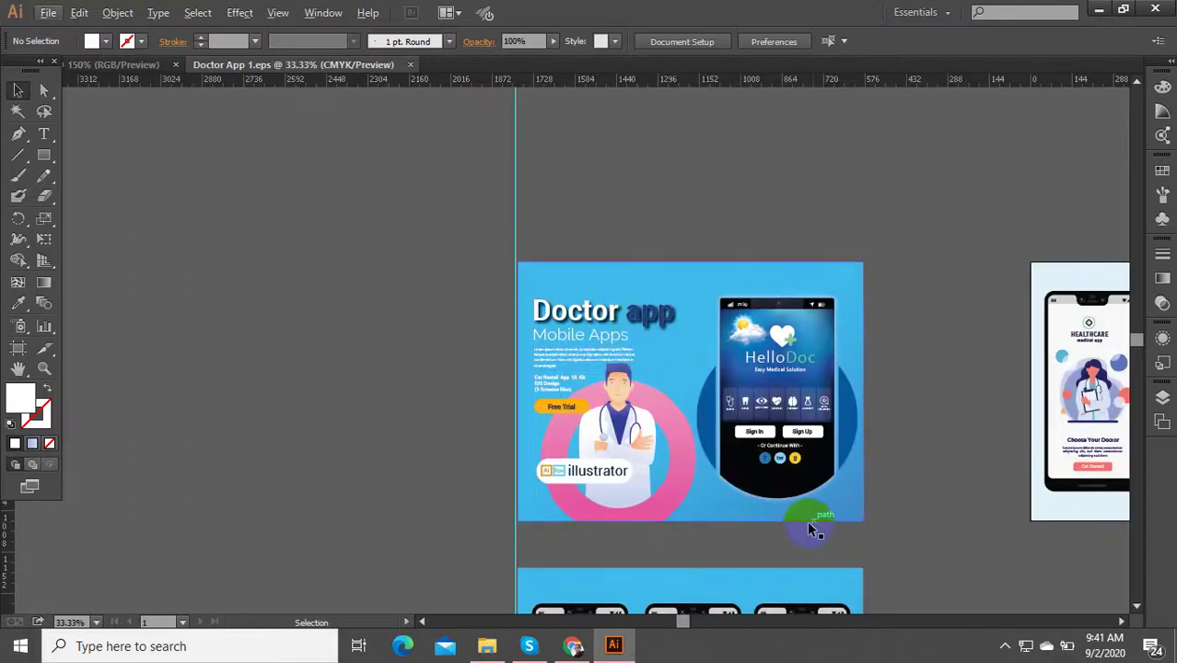
scroll(783, 332, "up", 4)
scroll(783, 333, "down", 2)
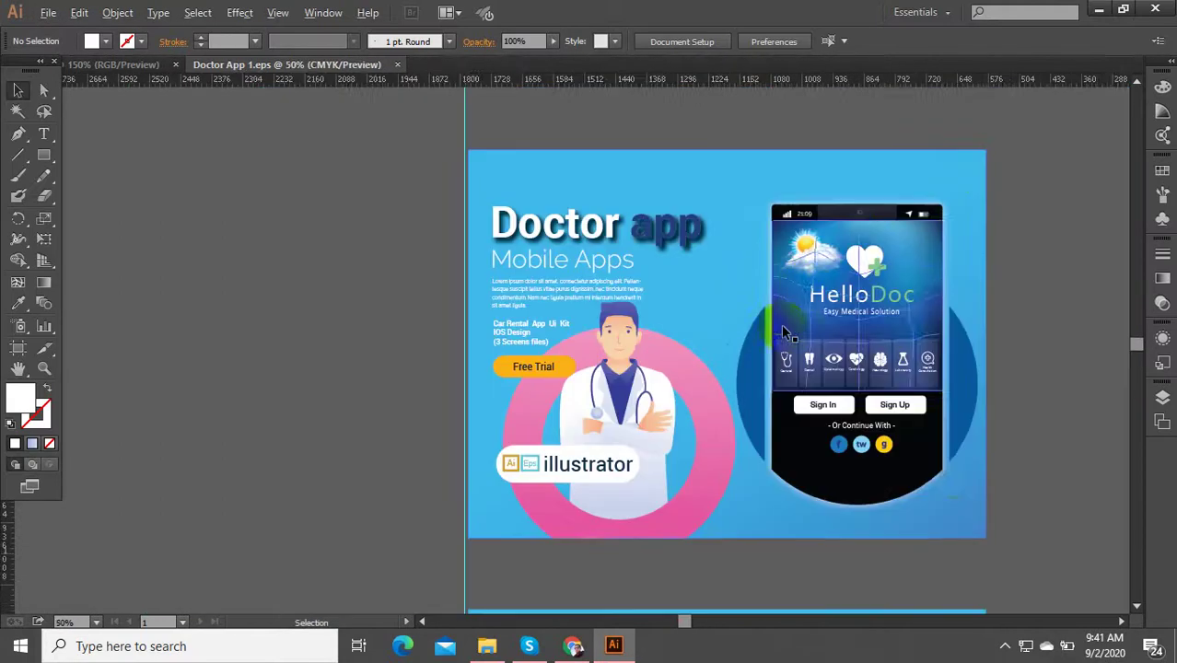
scroll(950, 469, "up", 3)
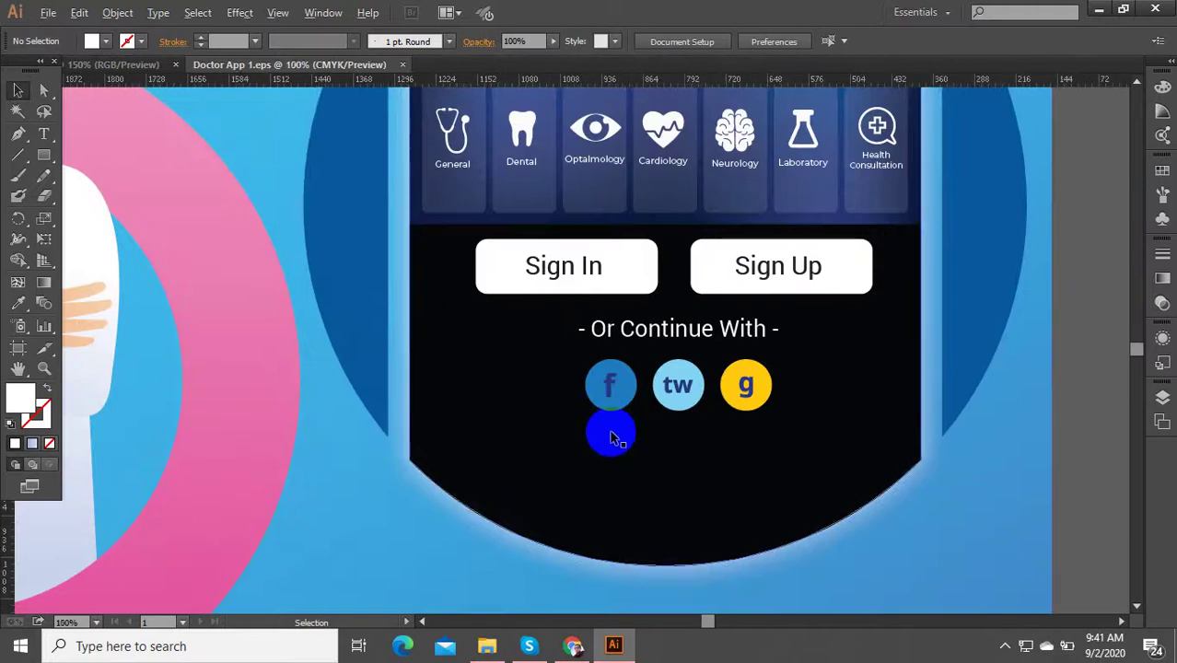
scroll(615, 437, "down", 1)
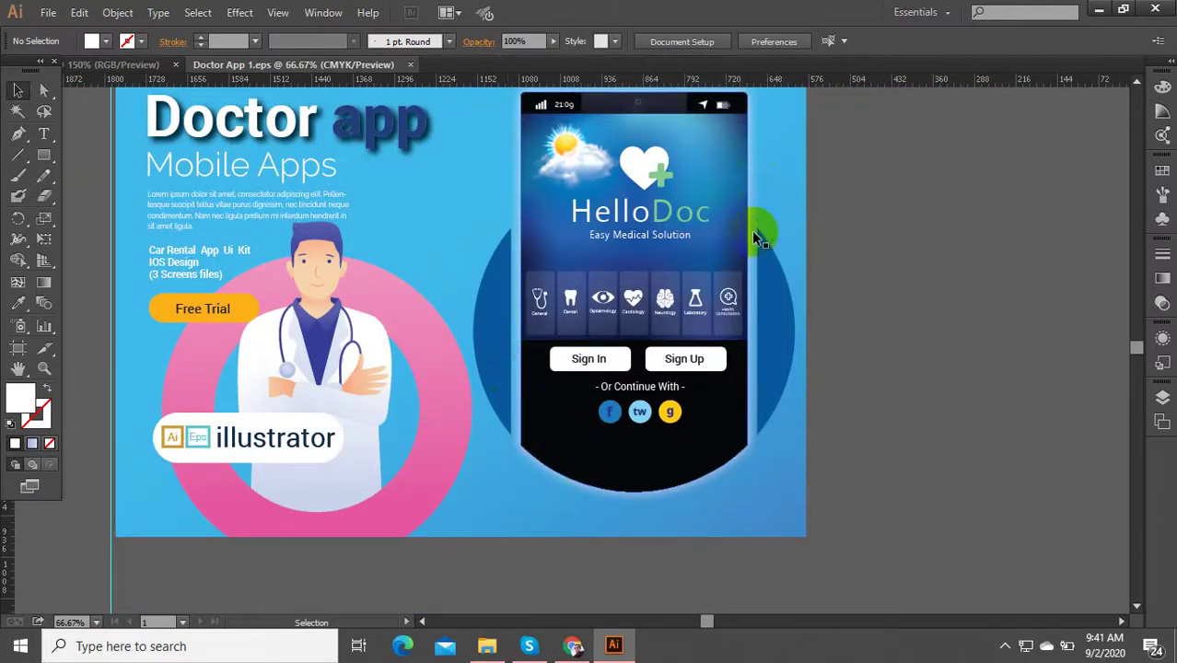
scroll(750, 300, "down", 3)
scroll(645, 350, "up", 2)
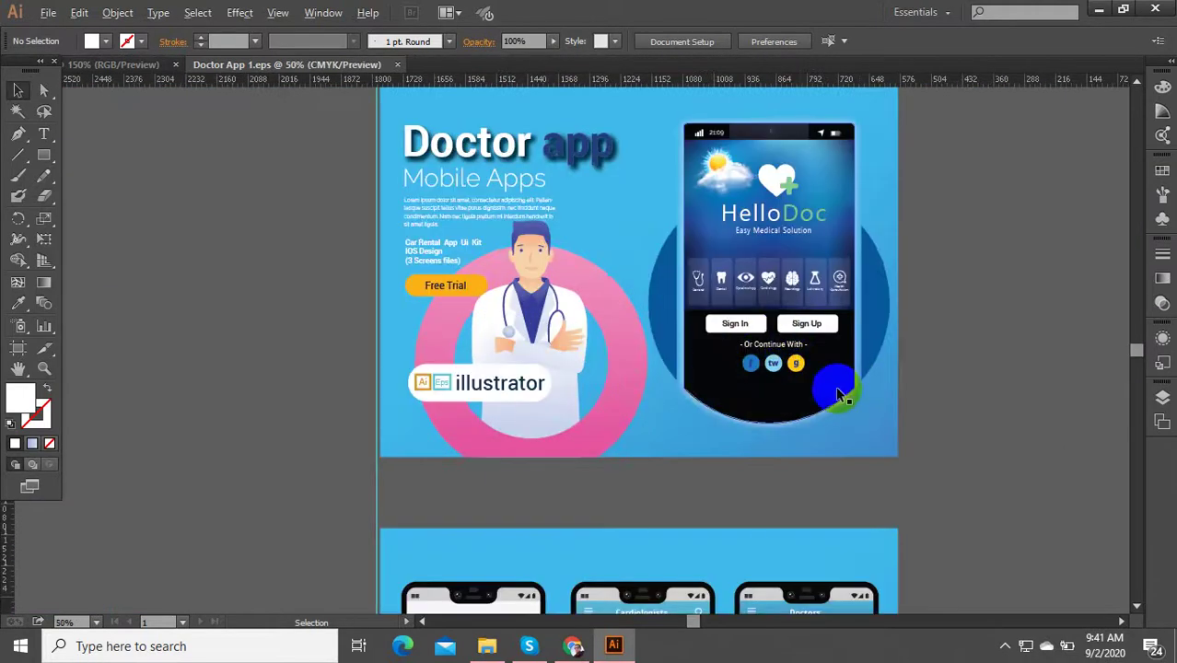
scroll(615, 346, "up", 2)
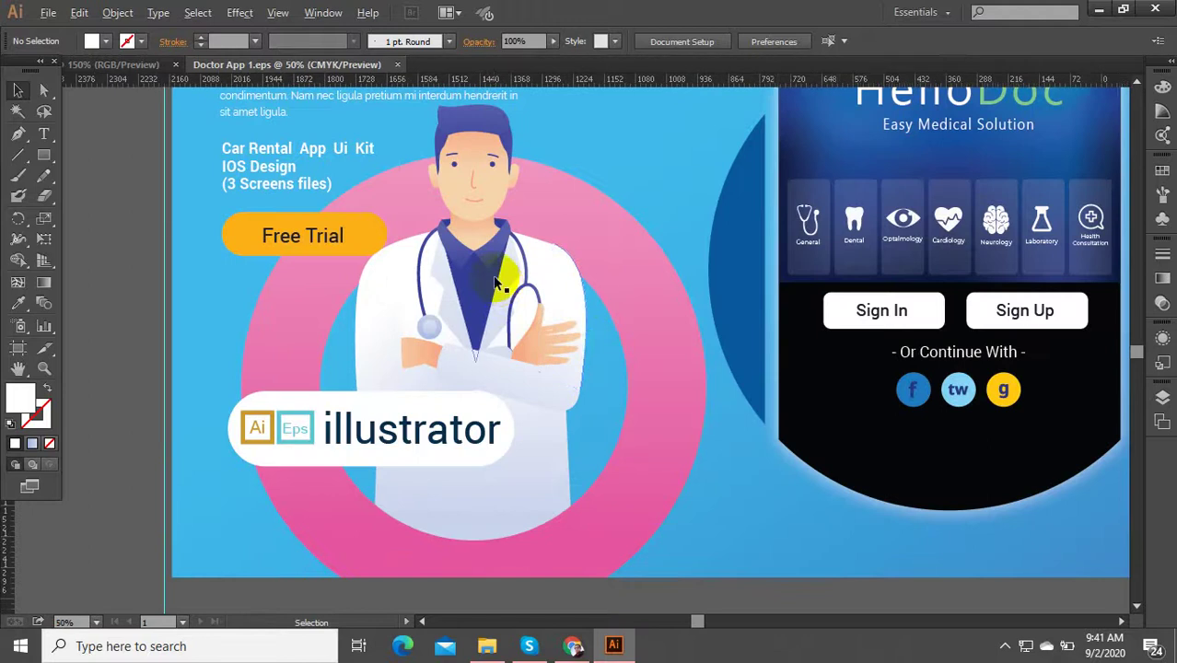
scroll(515, 232, "down", 2)
scroll(523, 392, "up", 2)
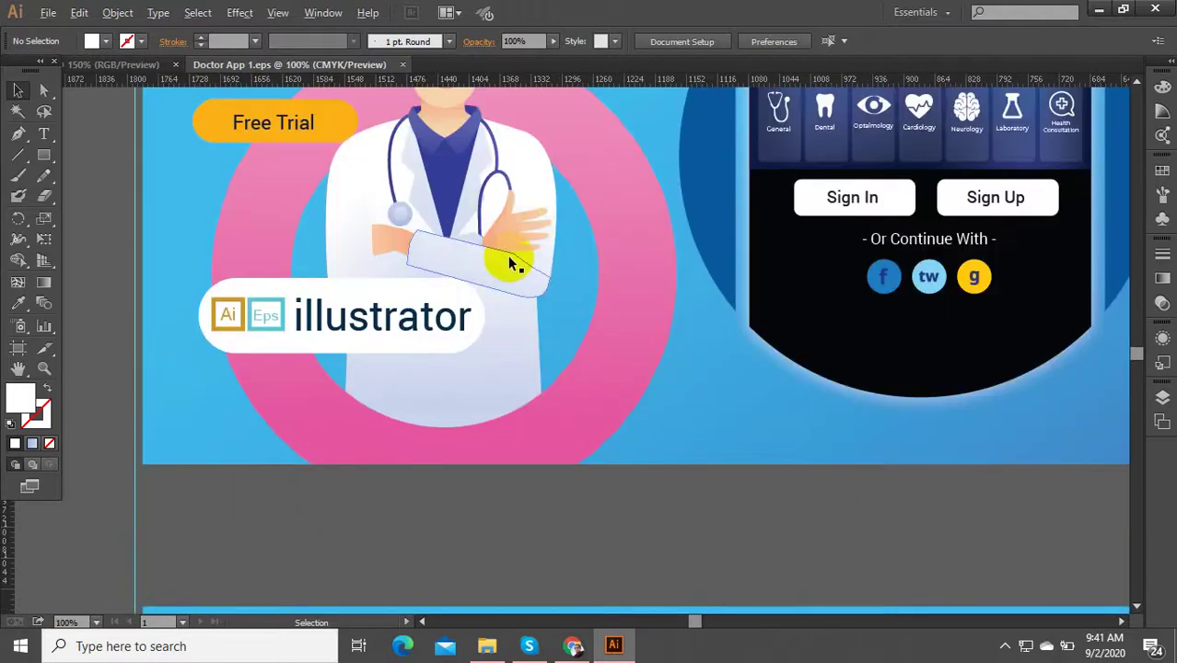
scroll(514, 262, "down", 1)
scroll(465, 166, "up", 1)
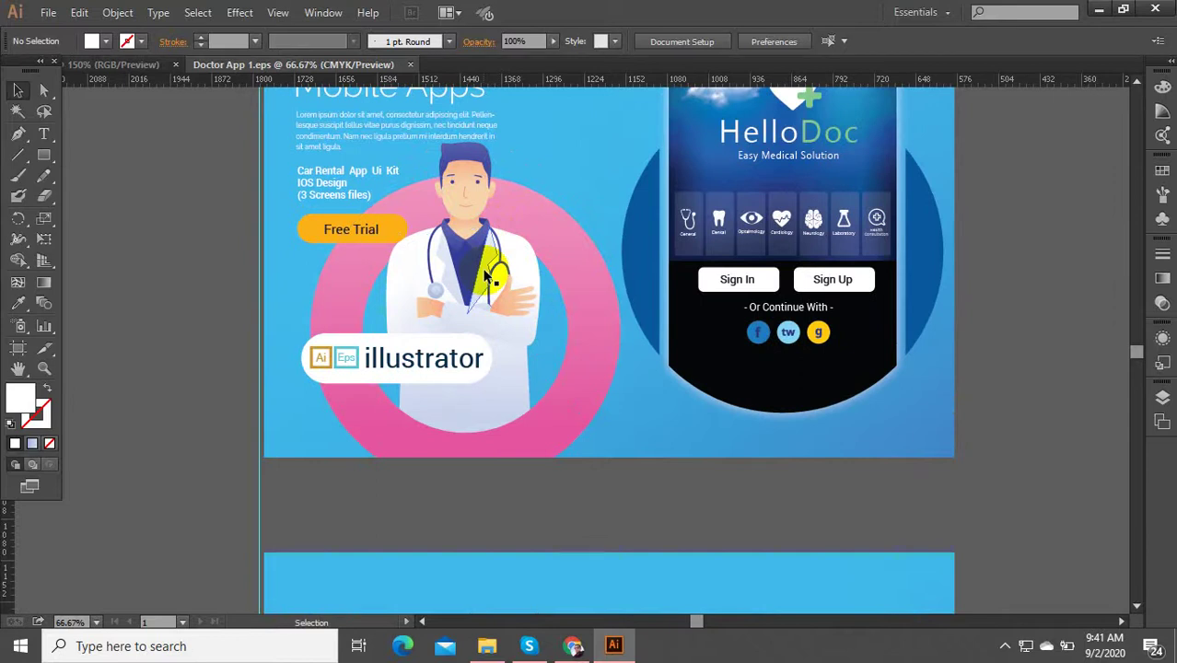
Step: Review the blue three-phone, yellow-green and teal presentations along the guide, and return to the Doctor app Mobile Apps presentation
scroll(484, 272, "down", 2)
scroll(470, 513, "up", 4)
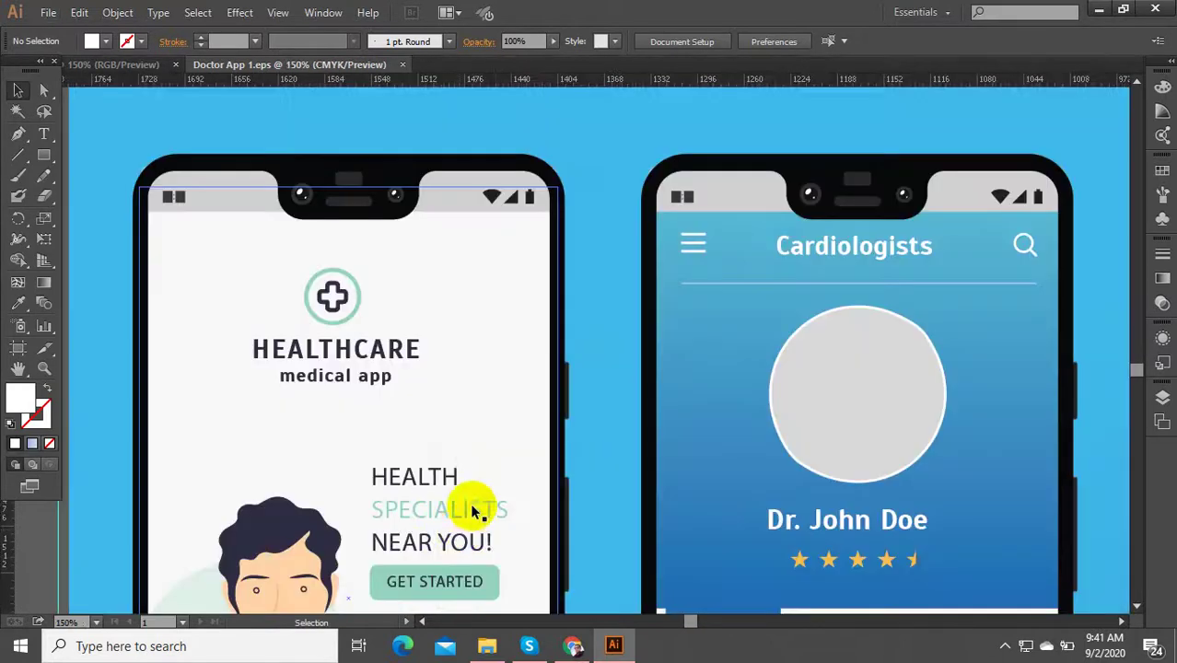
scroll(504, 288, "down", 4)
scroll(588, 410, "up", 4)
scroll(574, 322, "down", 3)
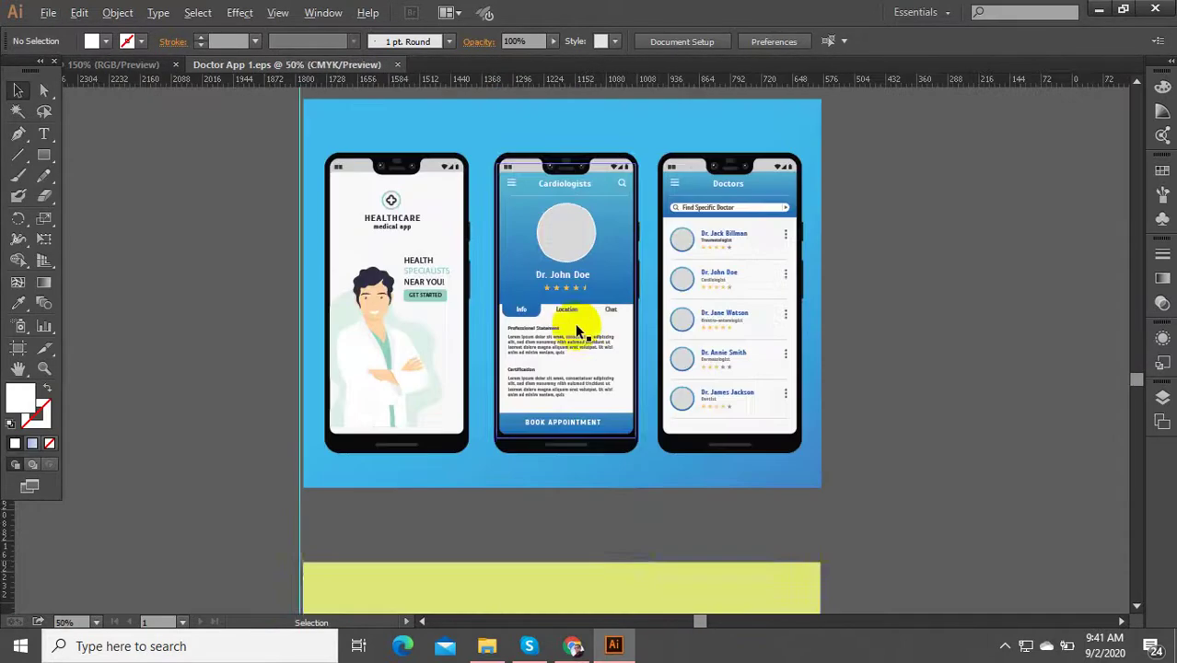
scroll(683, 486, "down", 5)
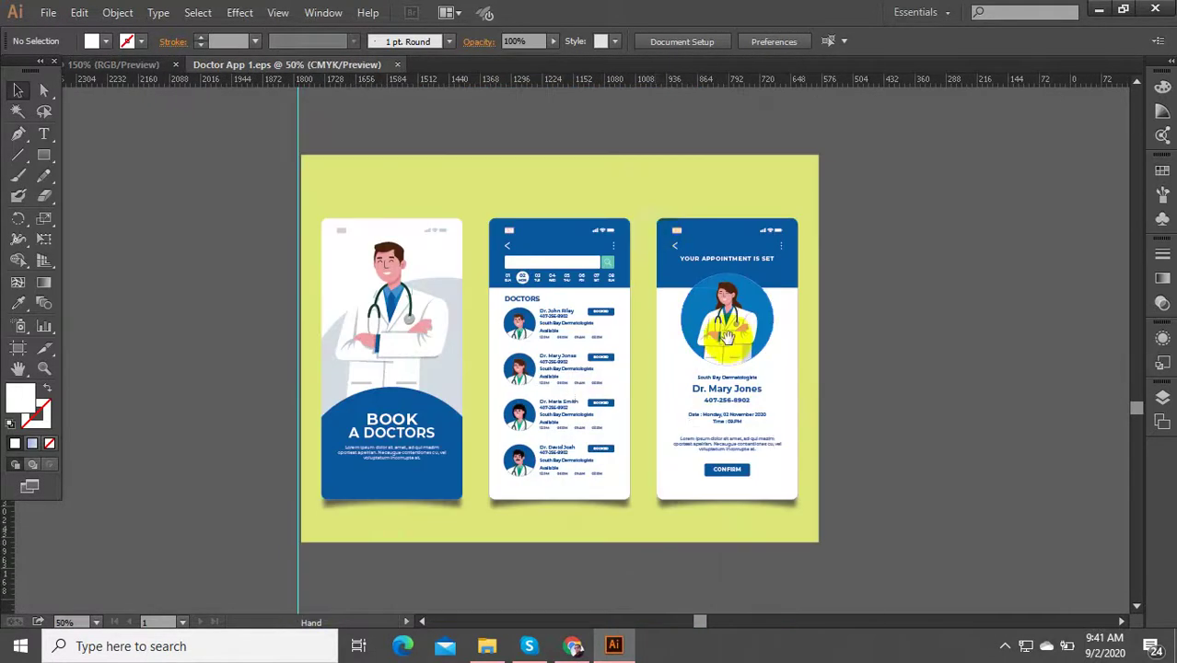
scroll(792, 358, "down", 4)
scroll(893, 384, "down", 3)
scroll(830, 310, "up", 5)
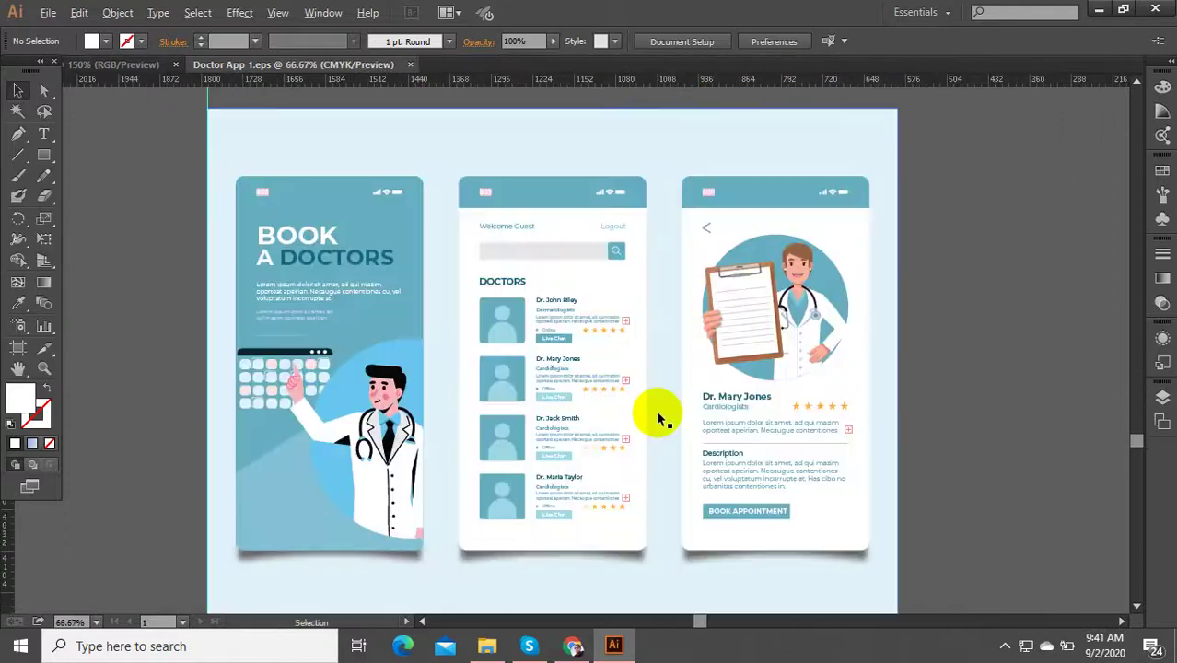
scroll(653, 355, "down", 2)
scroll(834, 260, "up", 6)
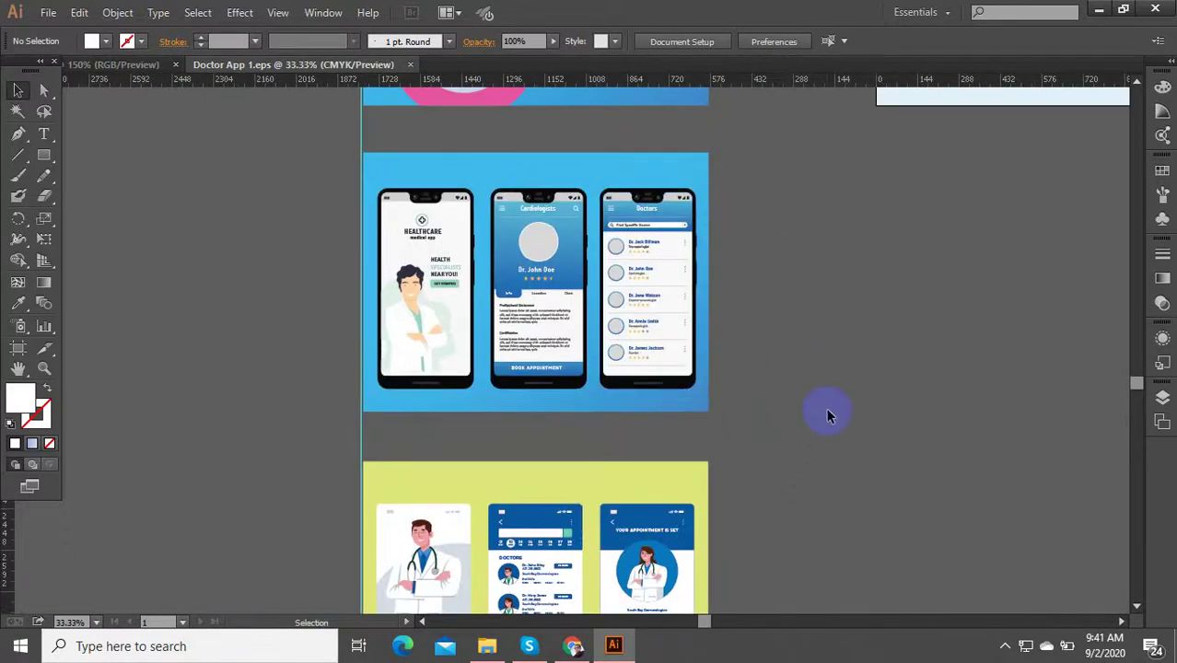
scroll(826, 407, "down", 3)
scroll(728, 221, "up", 4)
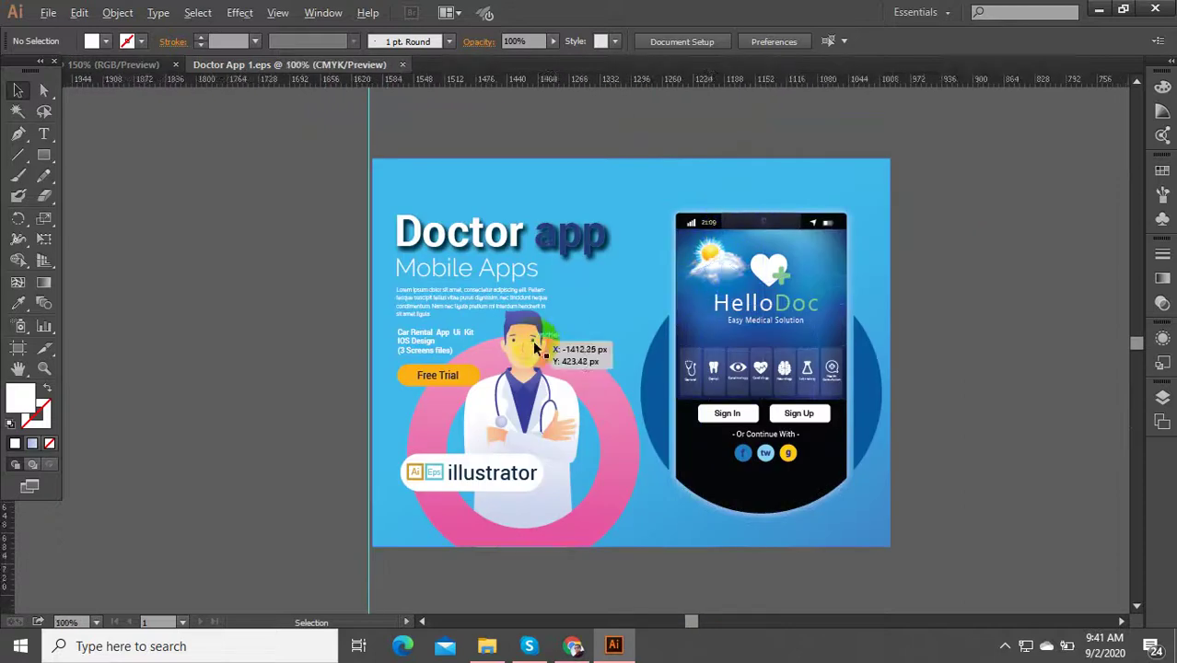
scroll(542, 355, "up", 3)
scroll(526, 337, "down", 3)
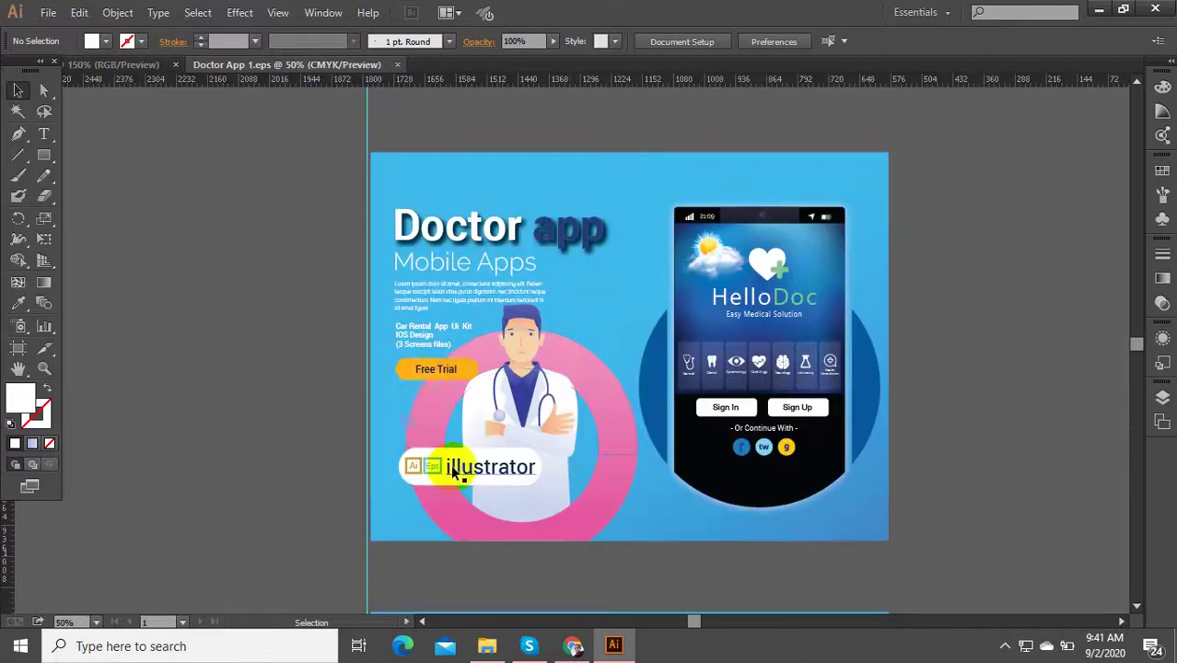
Step: Examine the light-blue Healthcare artboard up close, especially the doctor profile header and notch of its appointment-slot phone
scroll(457, 468, "up", 3)
scroll(455, 468, "down", 3)
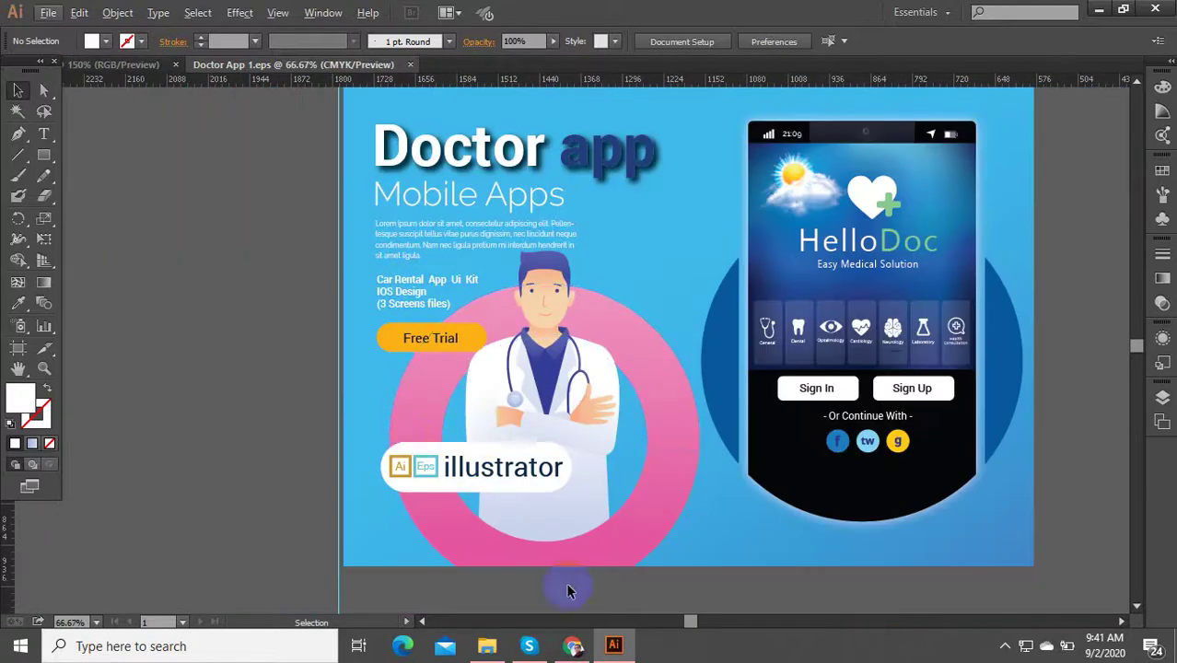
left_click(1005, 645)
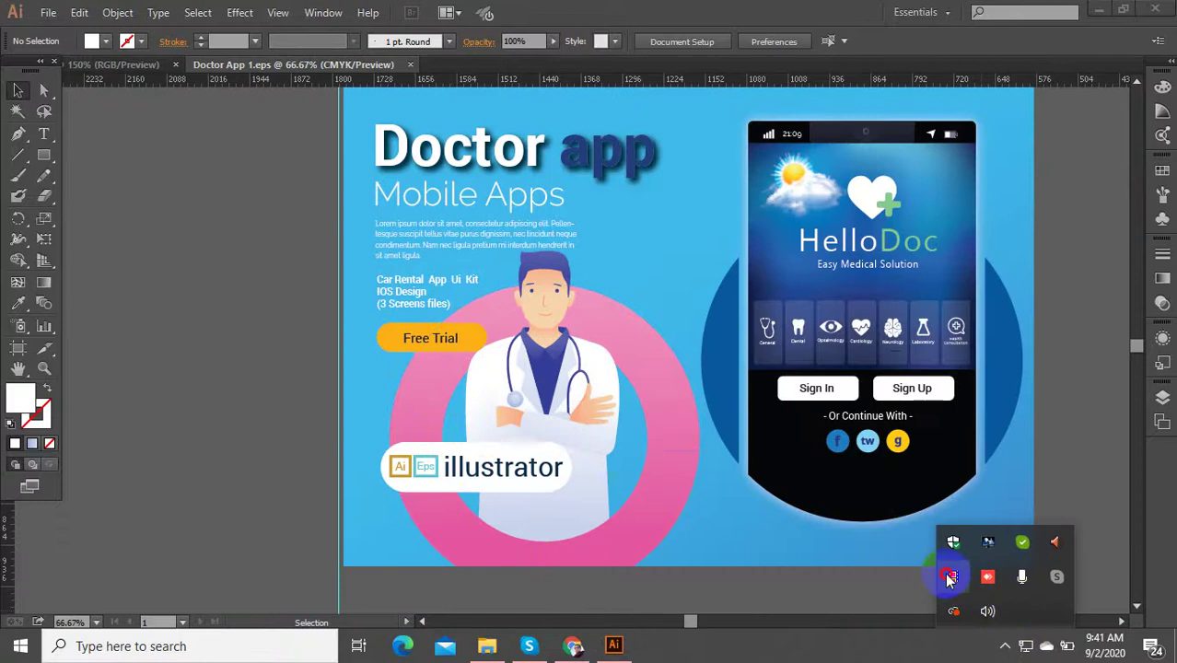
scroll(580, 355, "down", 4)
scroll(925, 355, "up", 7)
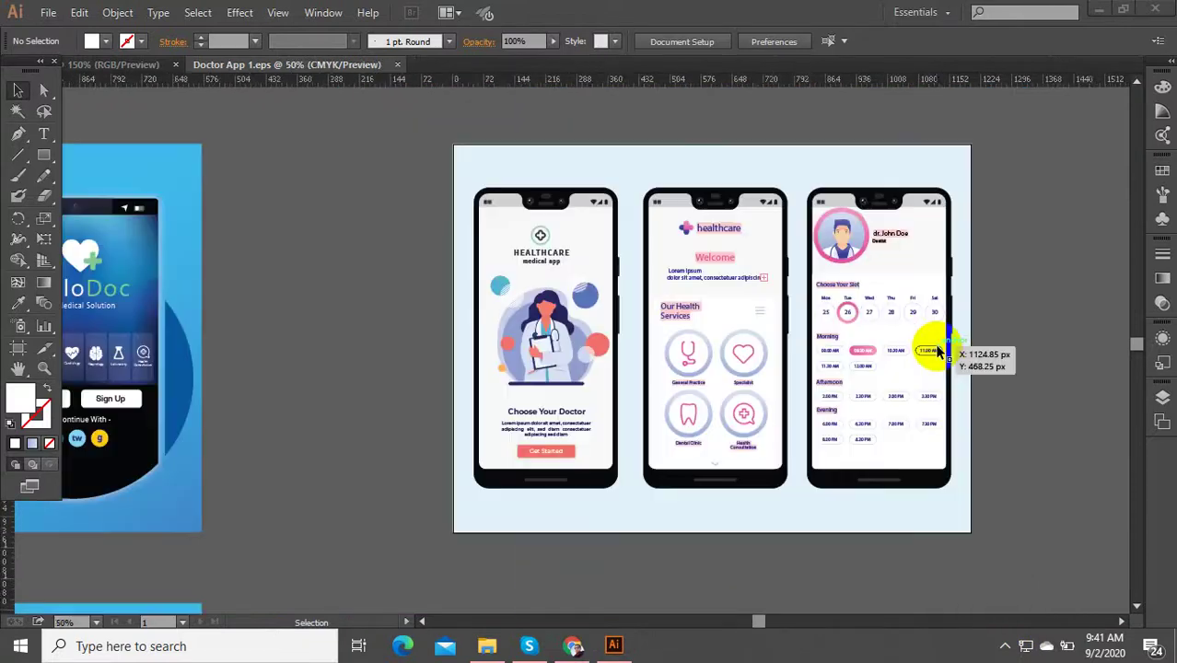
scroll(801, 289, "down", 4)
scroll(817, 163, "up", 3)
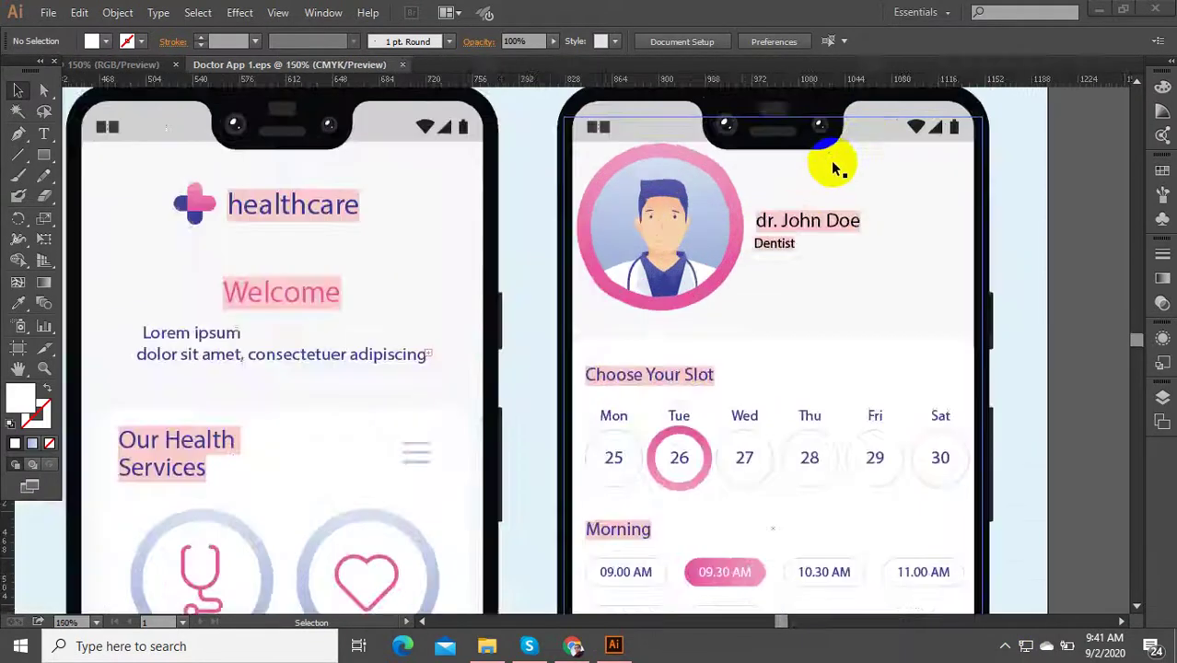
scroll(807, 238, "down", 2)
scroll(780, 163, "up", 5)
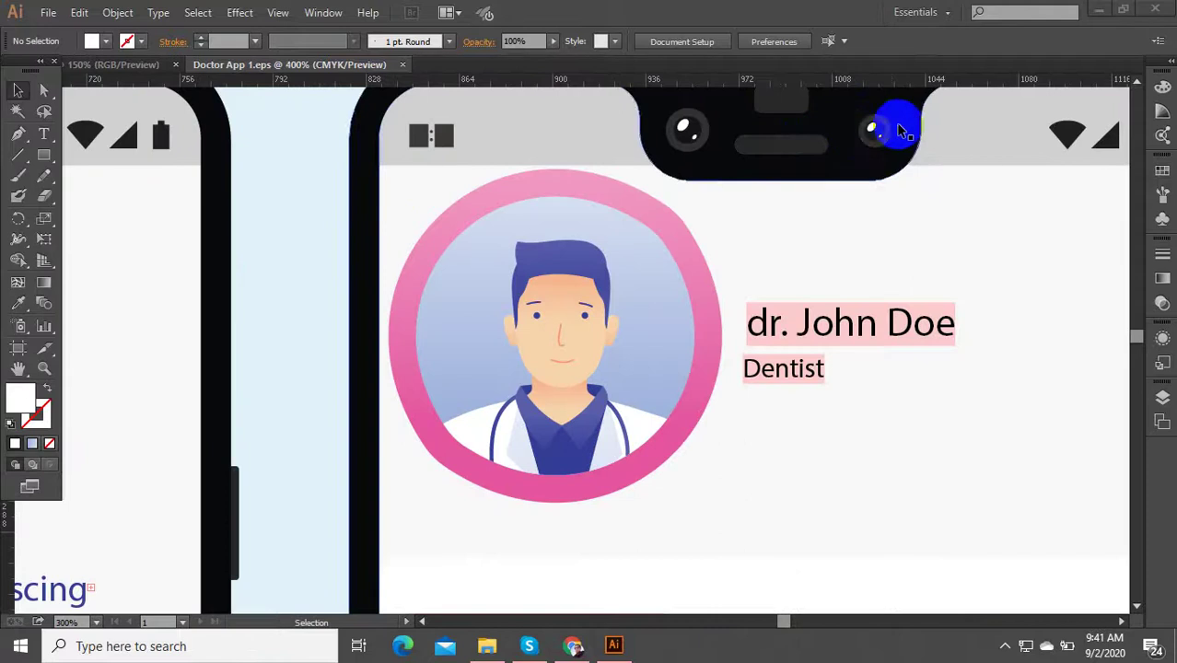
scroll(846, 162, "down", 4)
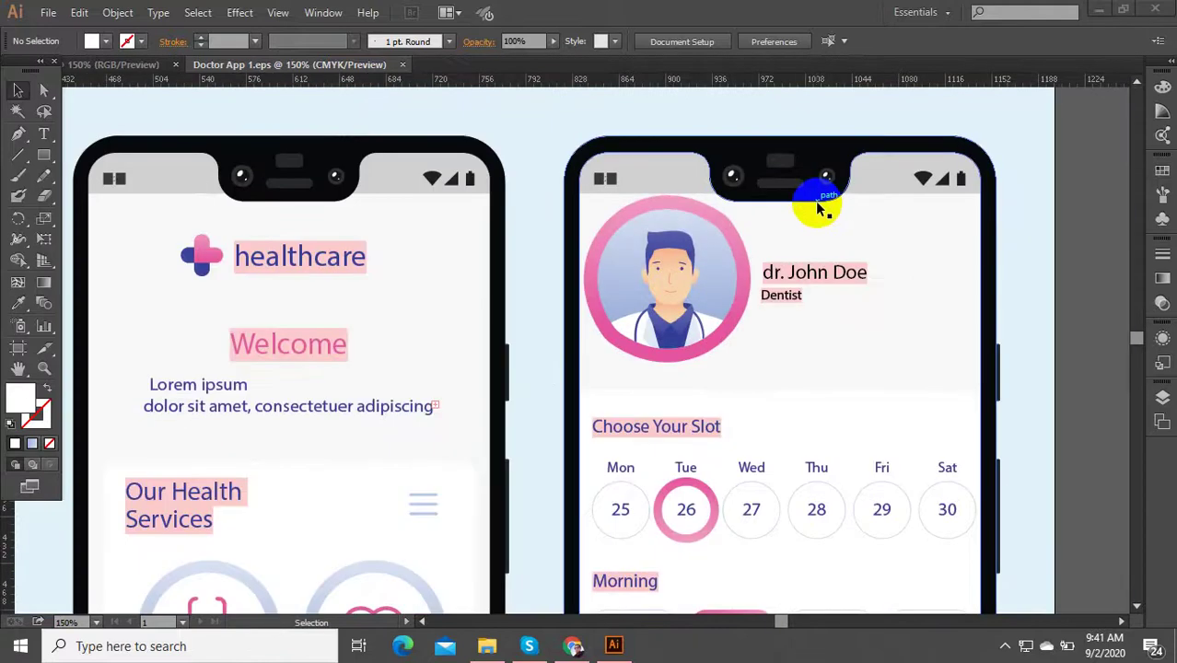
scroll(814, 198, "down", 3)
scroll(704, 277, "down", 3)
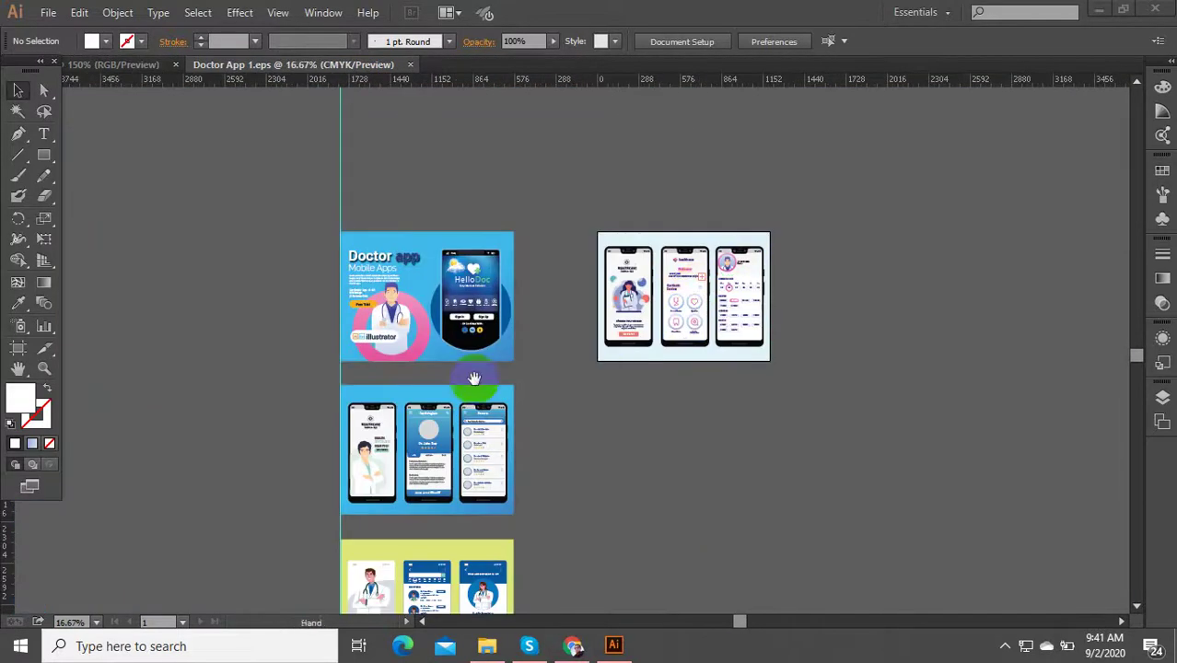
Step: Examine the HelloDoc phone's status bar and logo area in the Doctor app presentation, comparing it with the other presentations
scroll(486, 237, "up", 7)
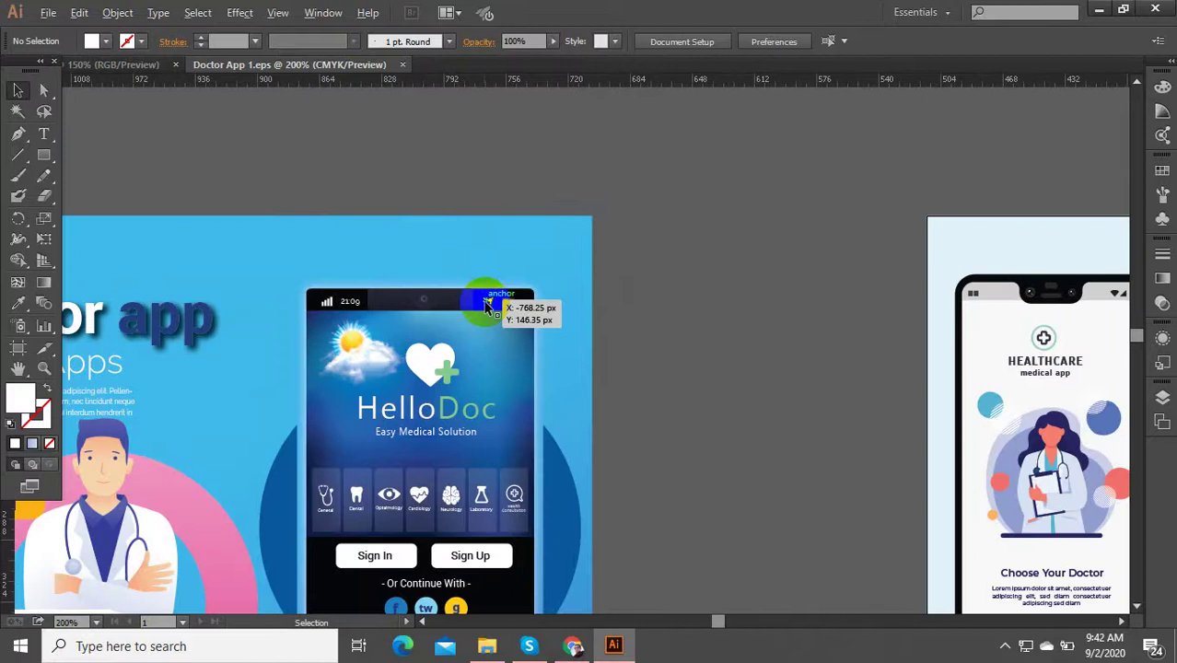
scroll(486, 304, "up", 2)
scroll(517, 318, "down", 4)
scroll(627, 337, "up", 1)
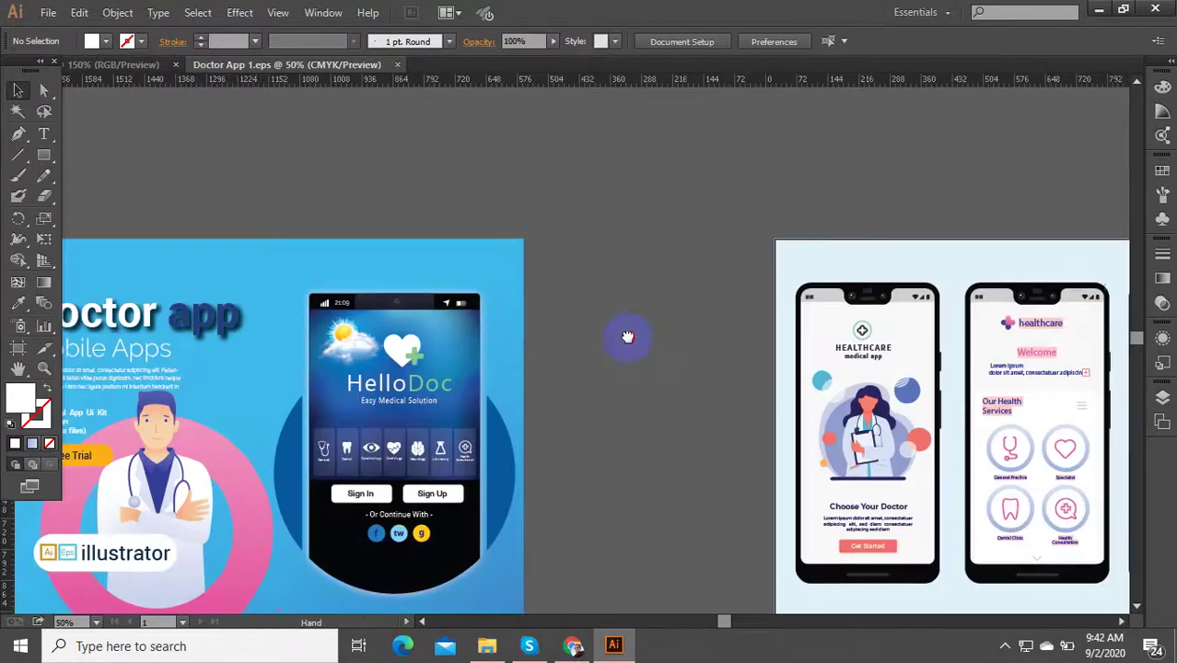
left_click_drag(627, 337, 611, 328)
scroll(691, 372, "down", 4)
scroll(680, 320, "down", 3)
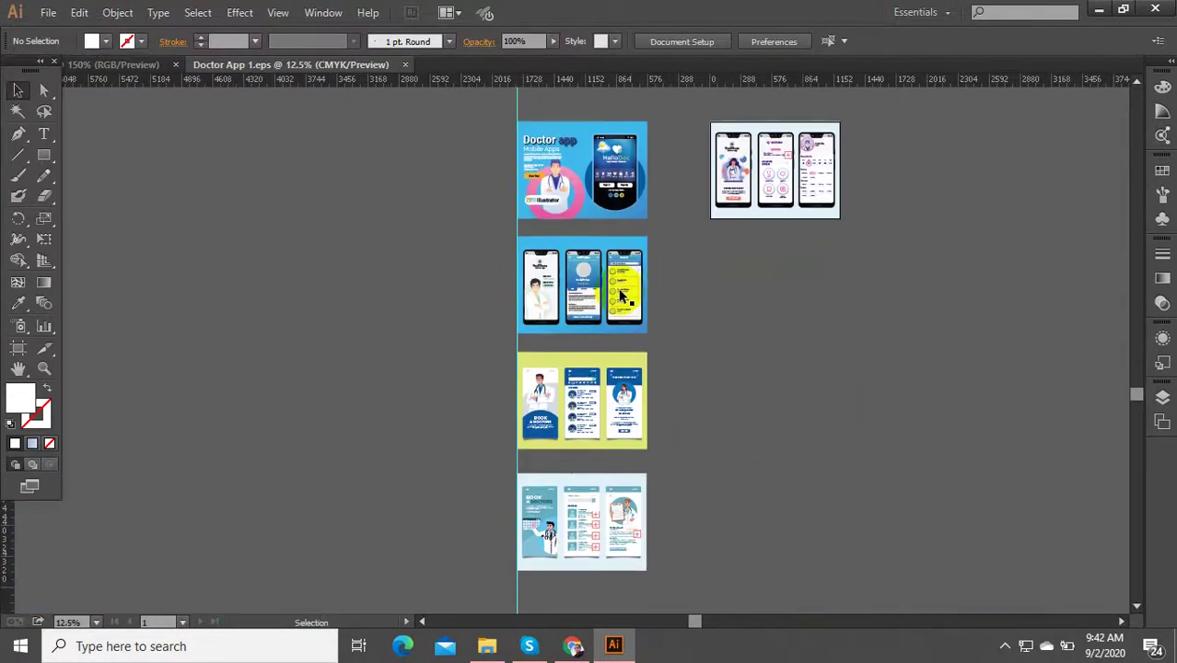
scroll(625, 291, "up", 8)
scroll(626, 284, "down", 3)
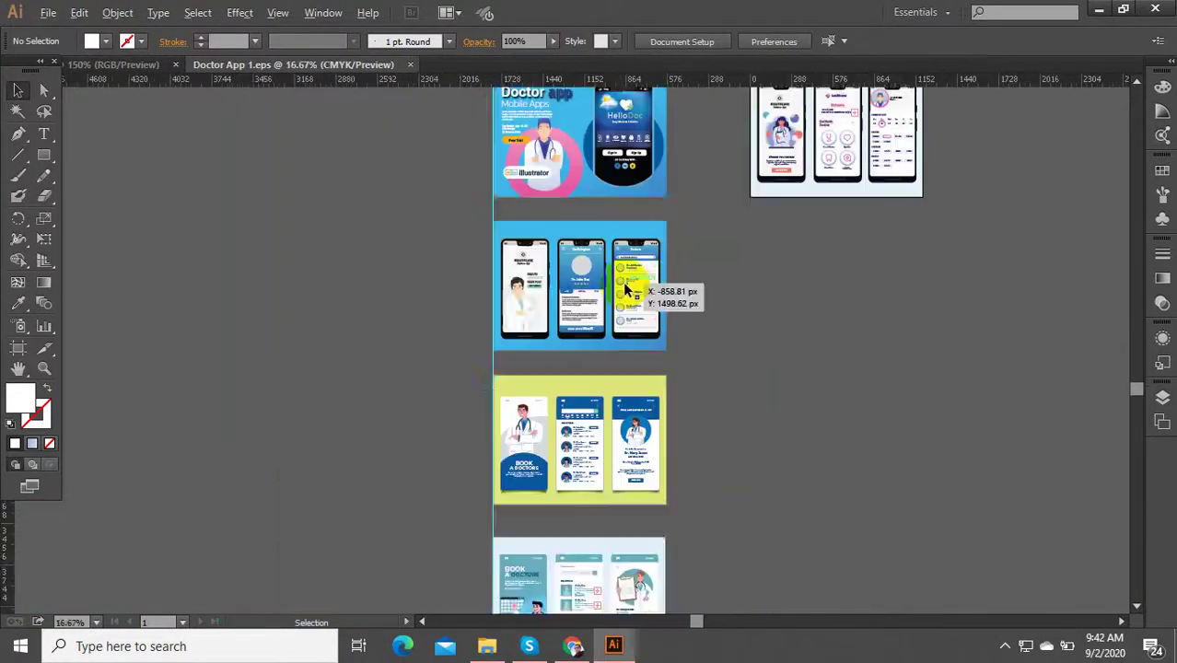
left_click_drag(730, 290, 737, 396)
scroll(704, 308, "up", 9)
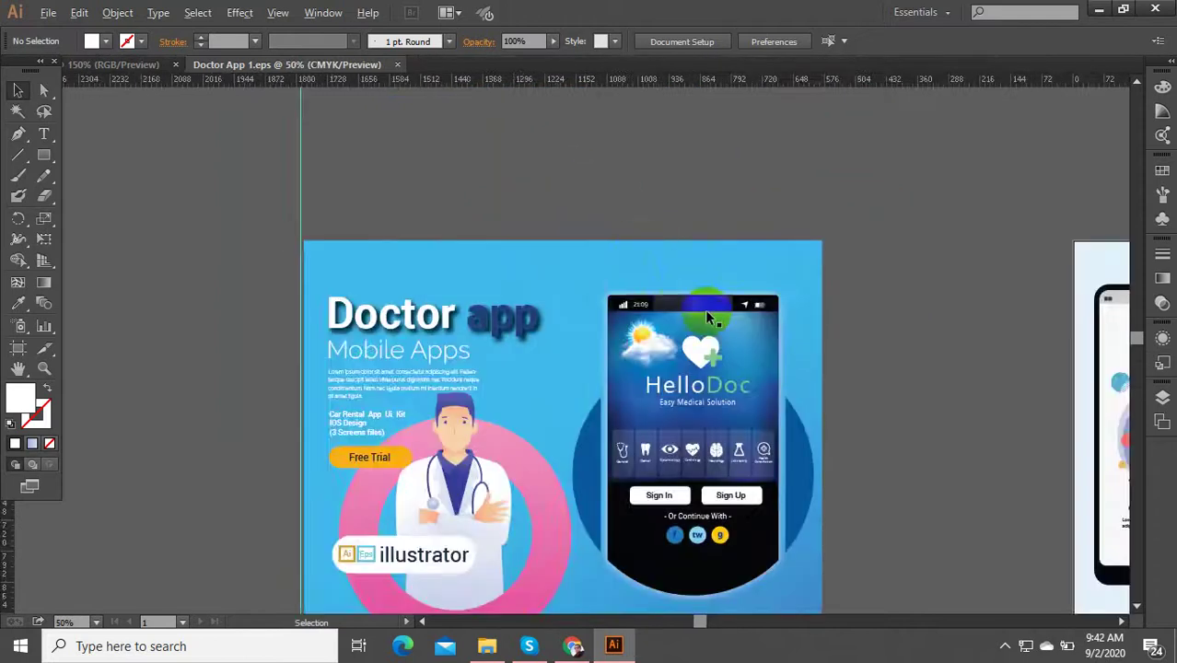
scroll(665, 281, "down", 4)
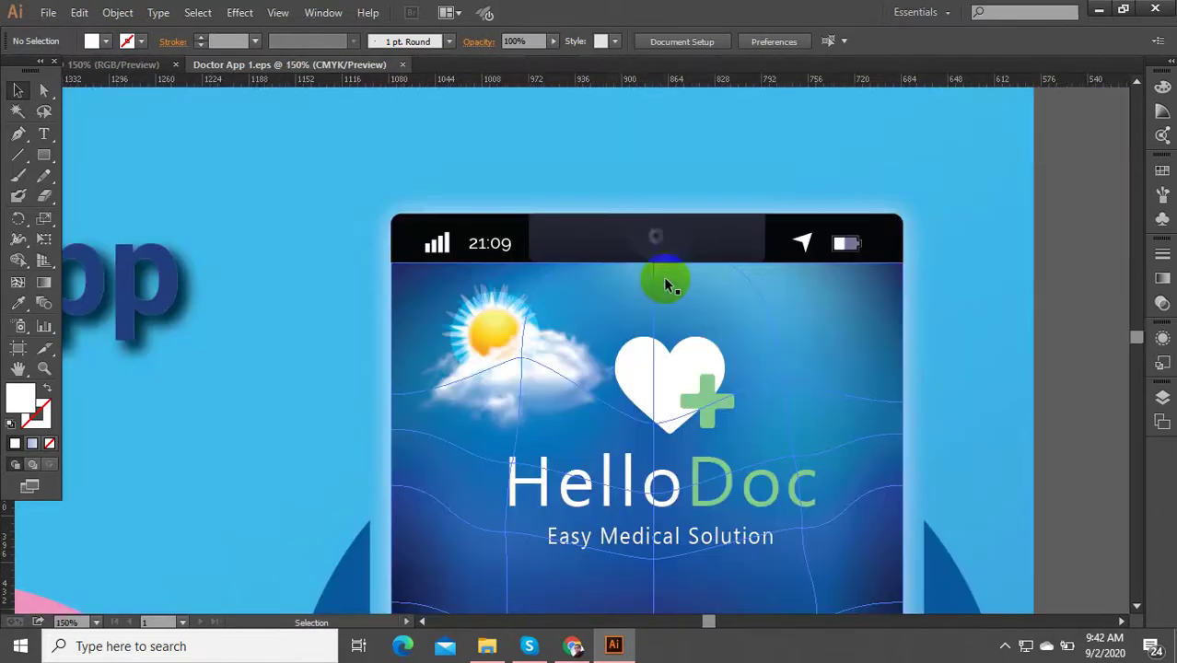
scroll(783, 378, "down", 5)
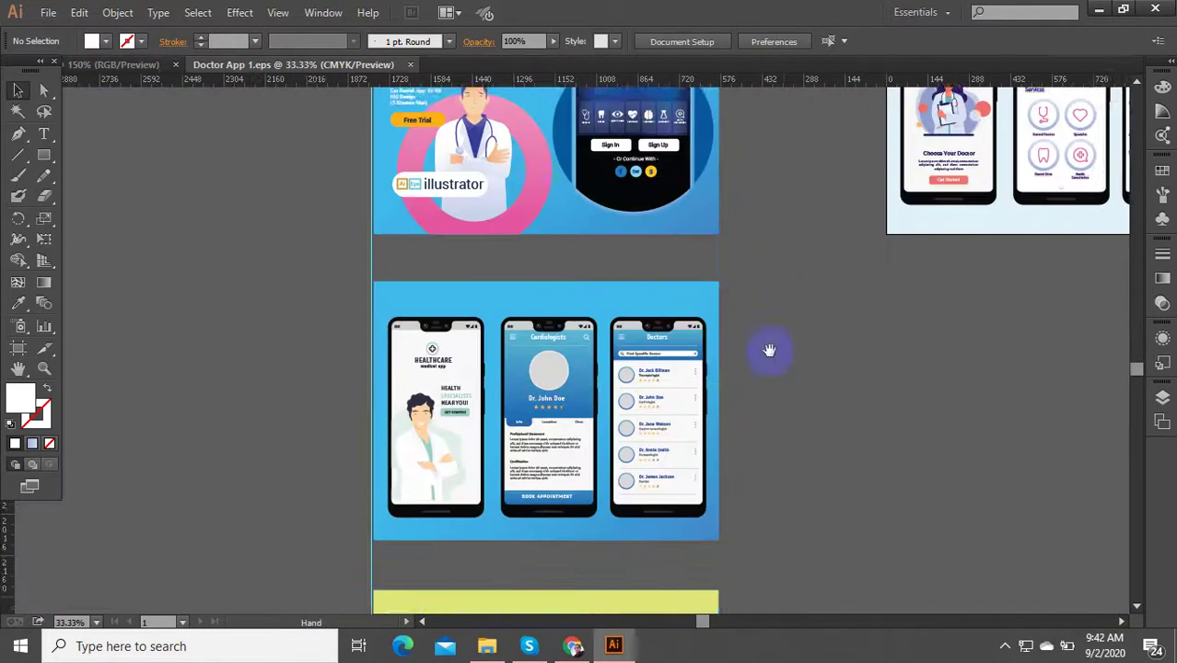
Step: Inspect the blue Cardiologists and Doctors phones, the teal and yellow-green Book a Doctors screens, and the star rating on the doctor profile
scroll(594, 277, "up", 3)
scroll(585, 304, "up", 1)
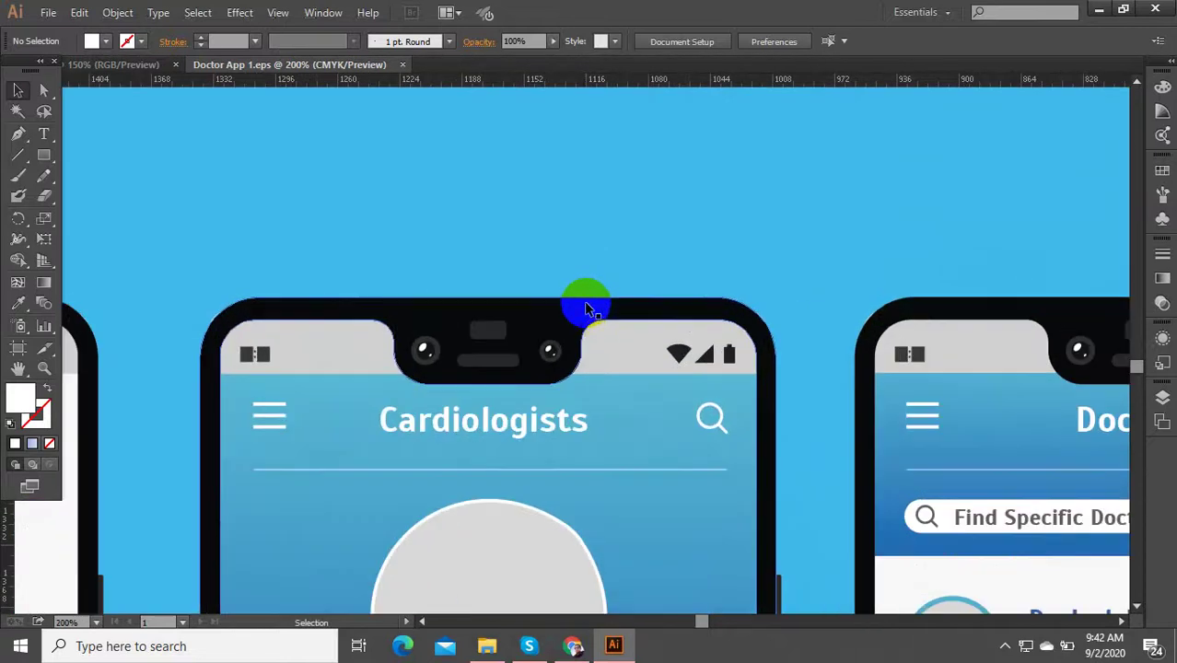
scroll(669, 401, "down", 8)
scroll(565, 416, "down", 2)
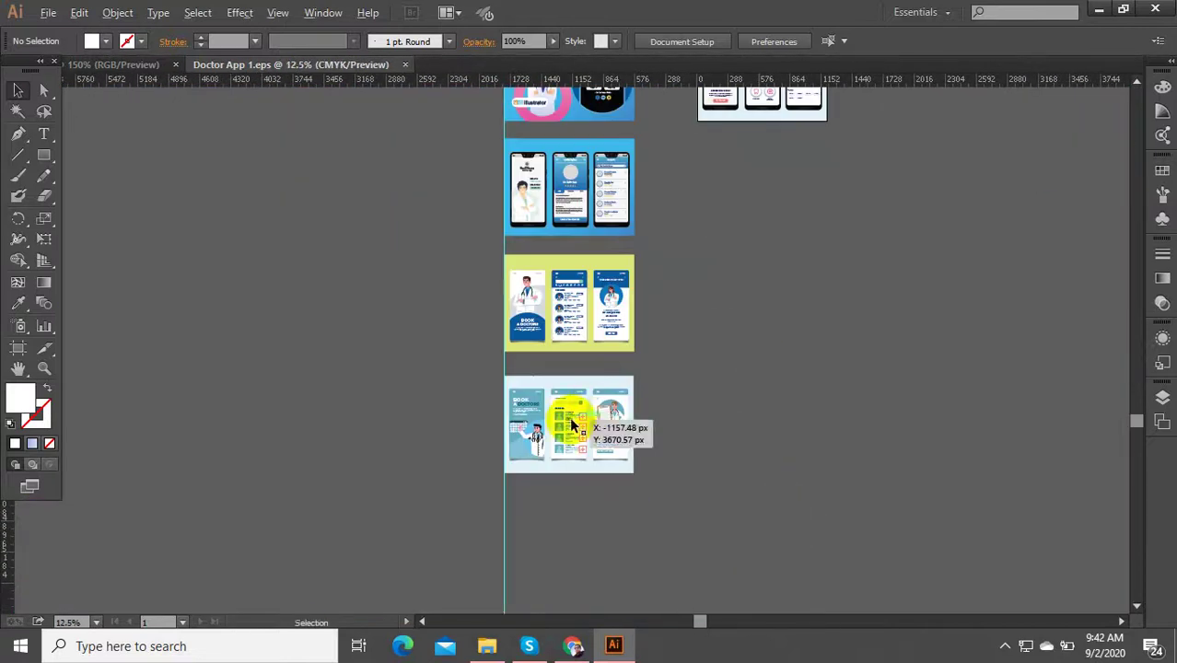
scroll(569, 417, "up", 4)
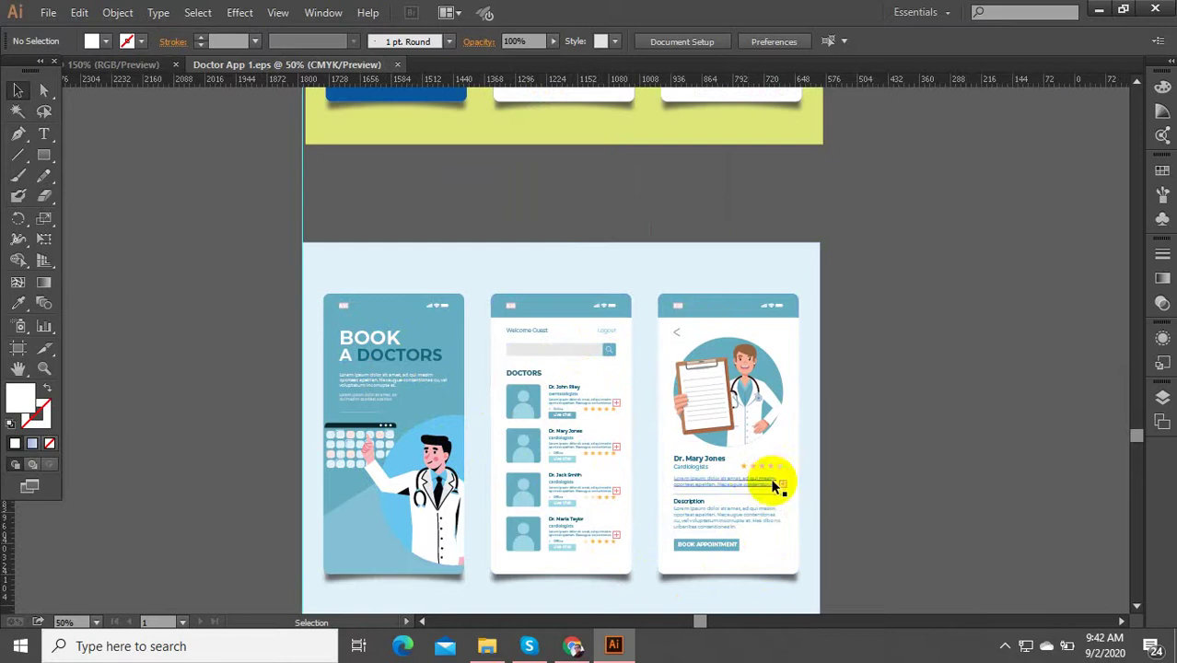
scroll(748, 520, "up", 4)
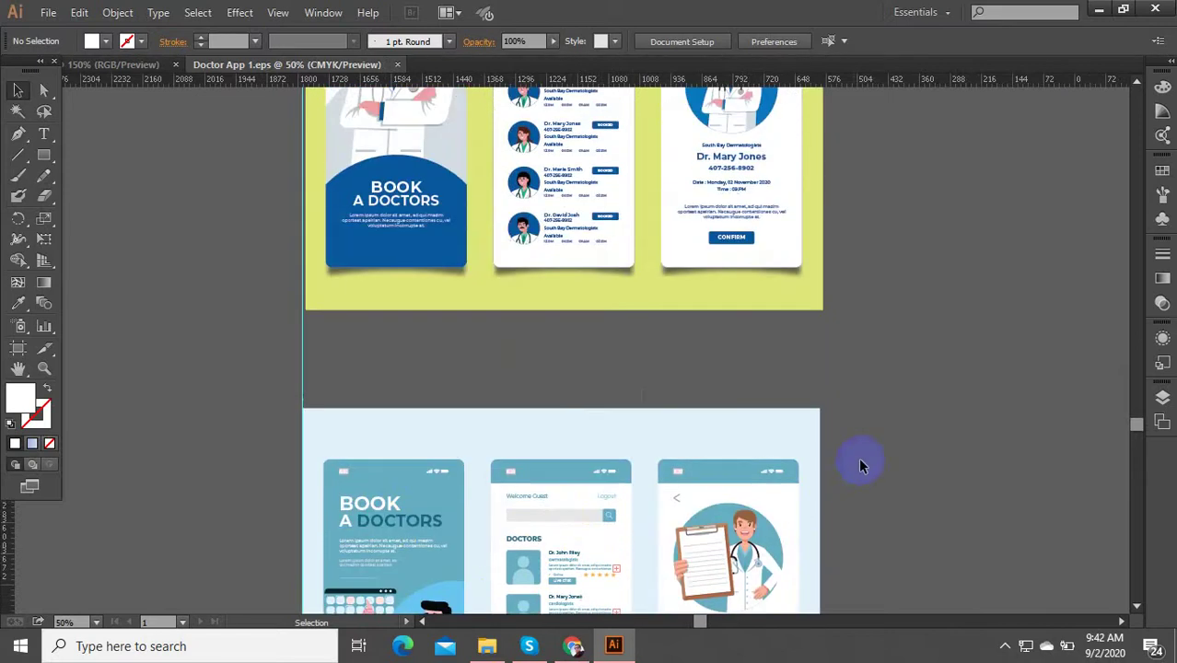
scroll(858, 467, "up", 5)
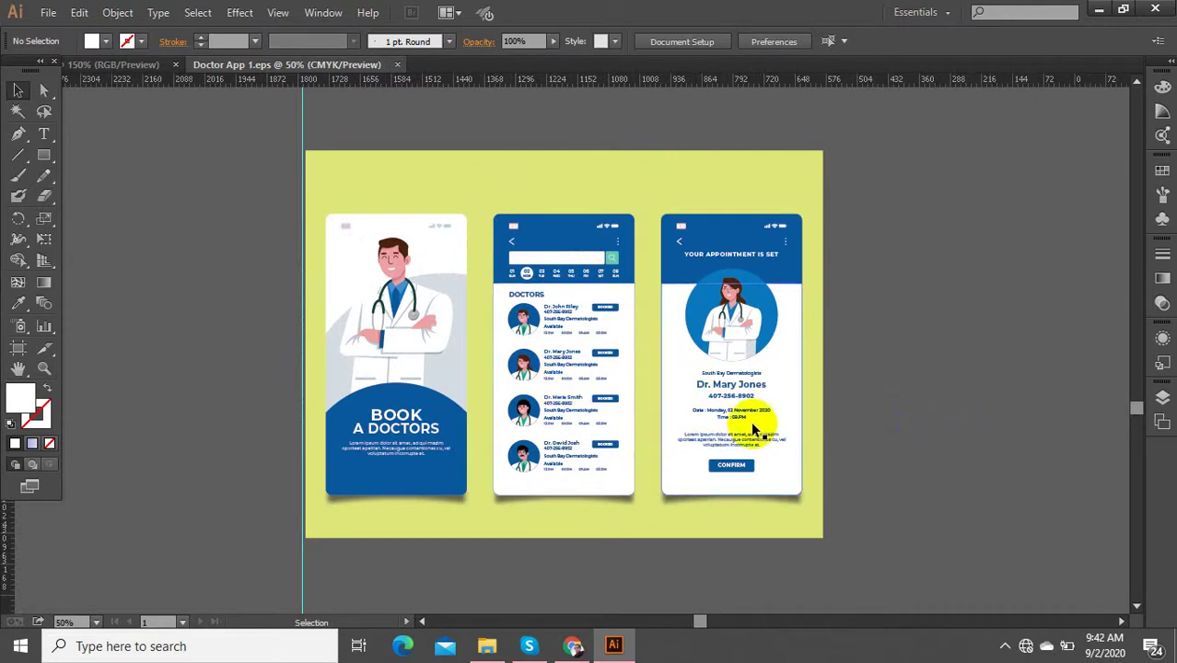
scroll(892, 375, "up", 8)
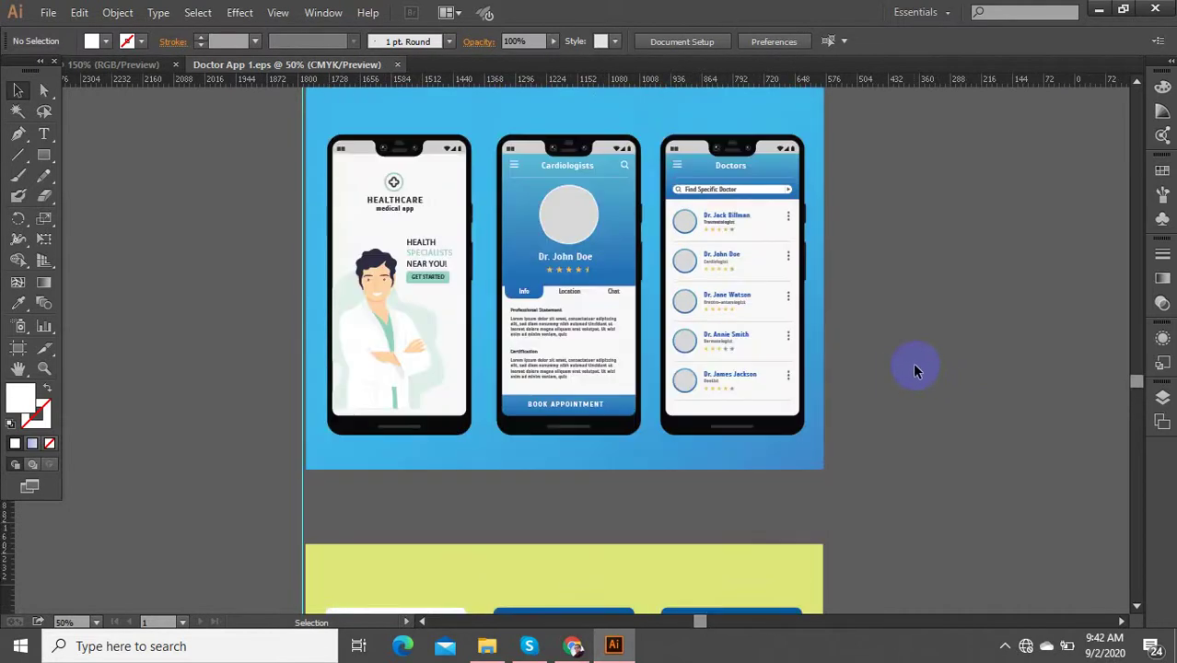
scroll(582, 260, "up", 5)
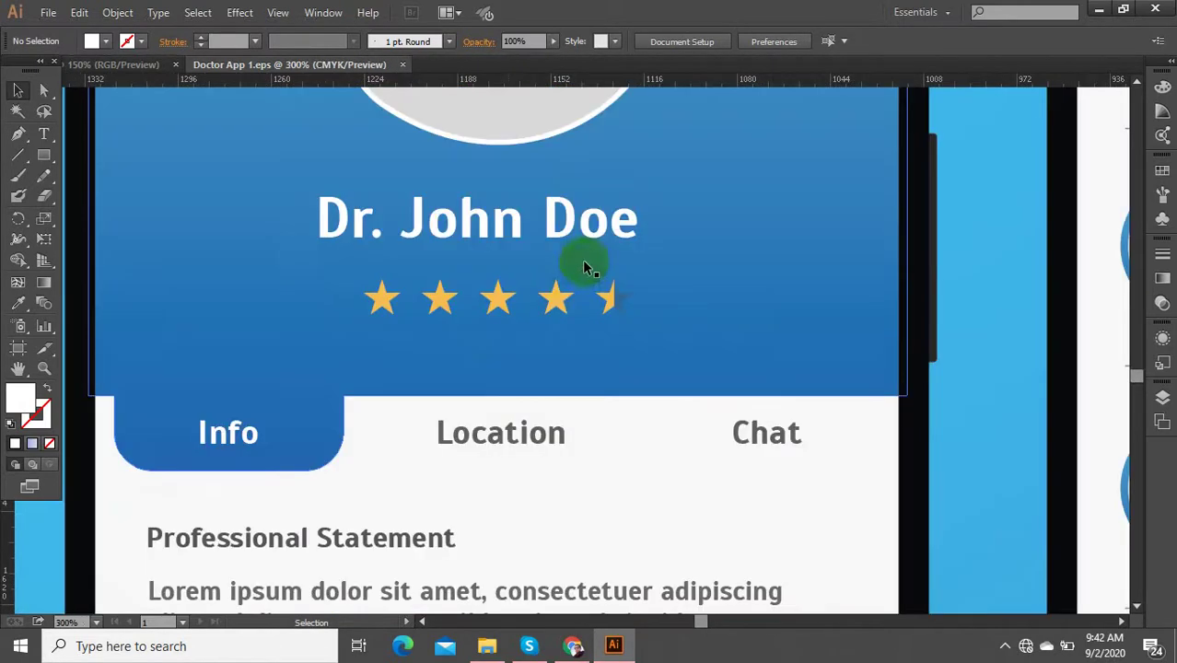
scroll(516, 373, "down", 3)
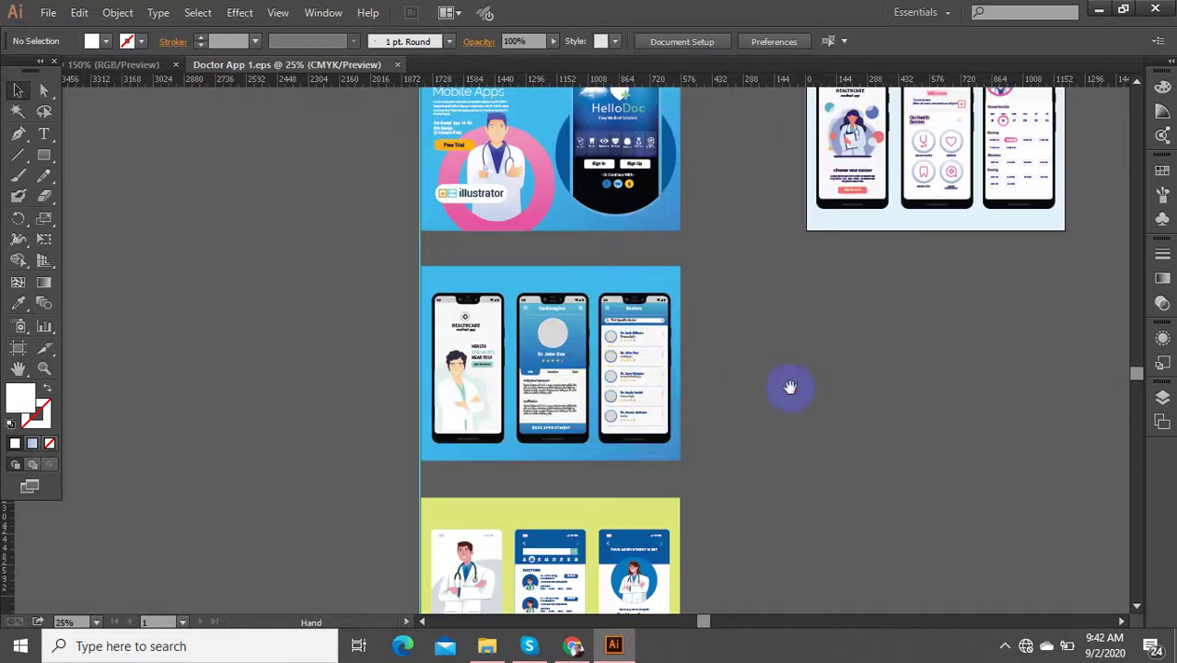
Step: Inspect the Choose Your Slot calendar on the light-blue artboard's third phone, focusing on the ring around Tuesday 26
left_click_drag(725, 368, 626, 483)
scroll(757, 236, "up", 2)
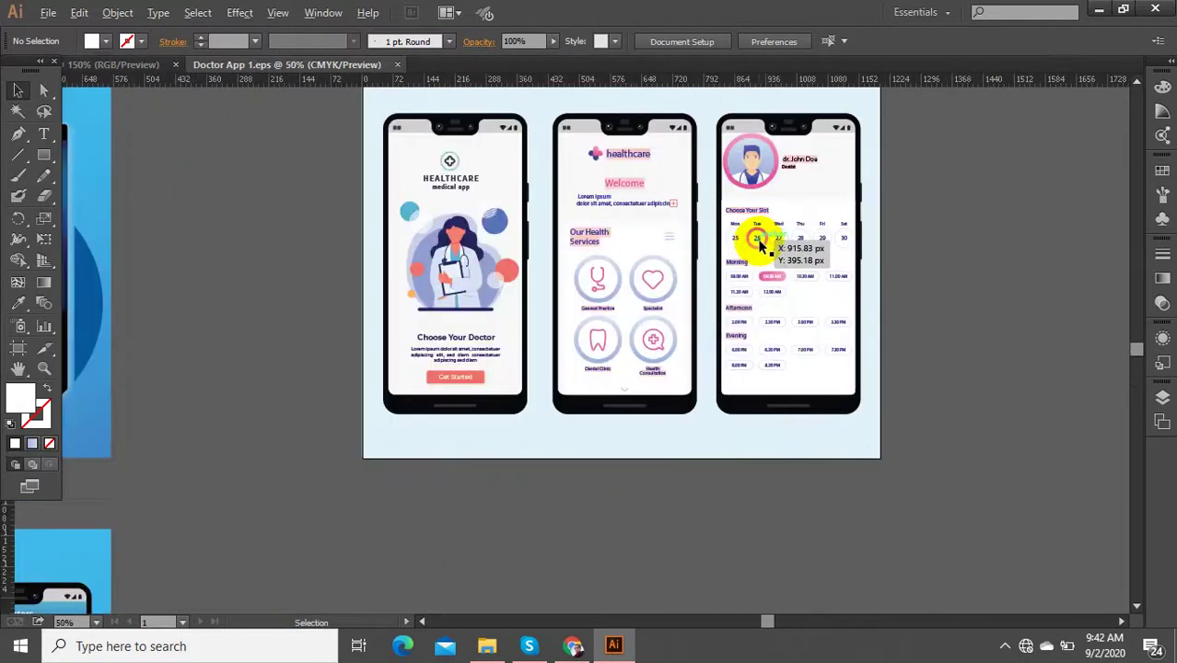
scroll(780, 232, "up", 3)
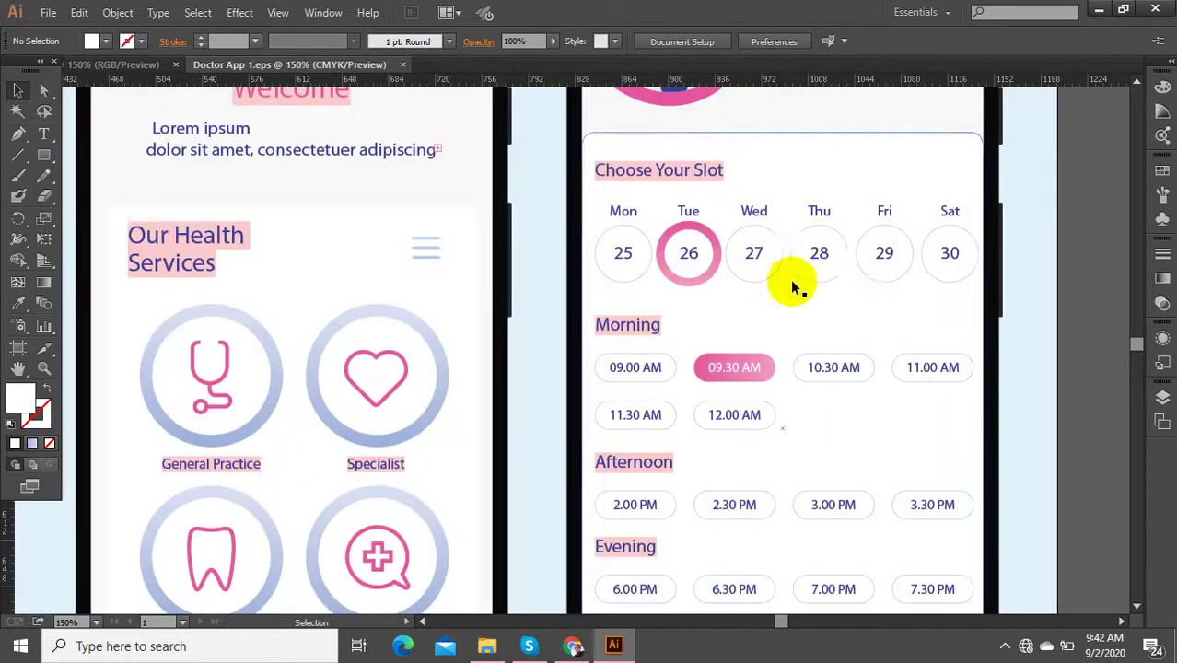
left_click(817, 259)
scroll(810, 297, "down", 3)
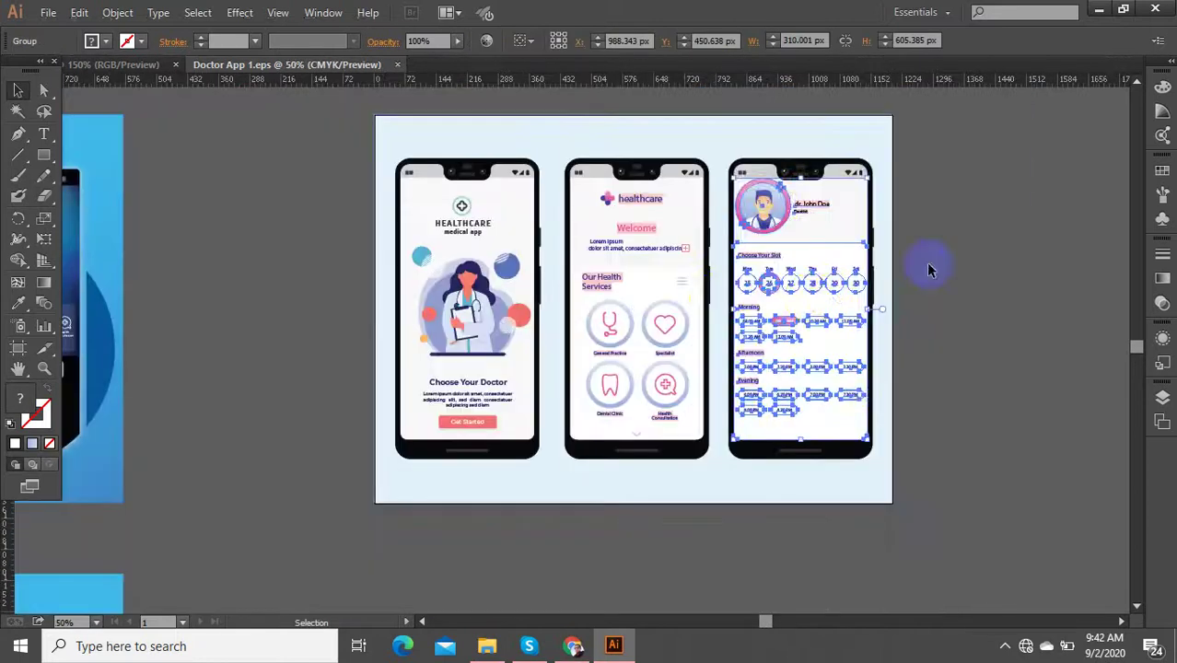
left_click(927, 264)
scroll(705, 320, "up", 3)
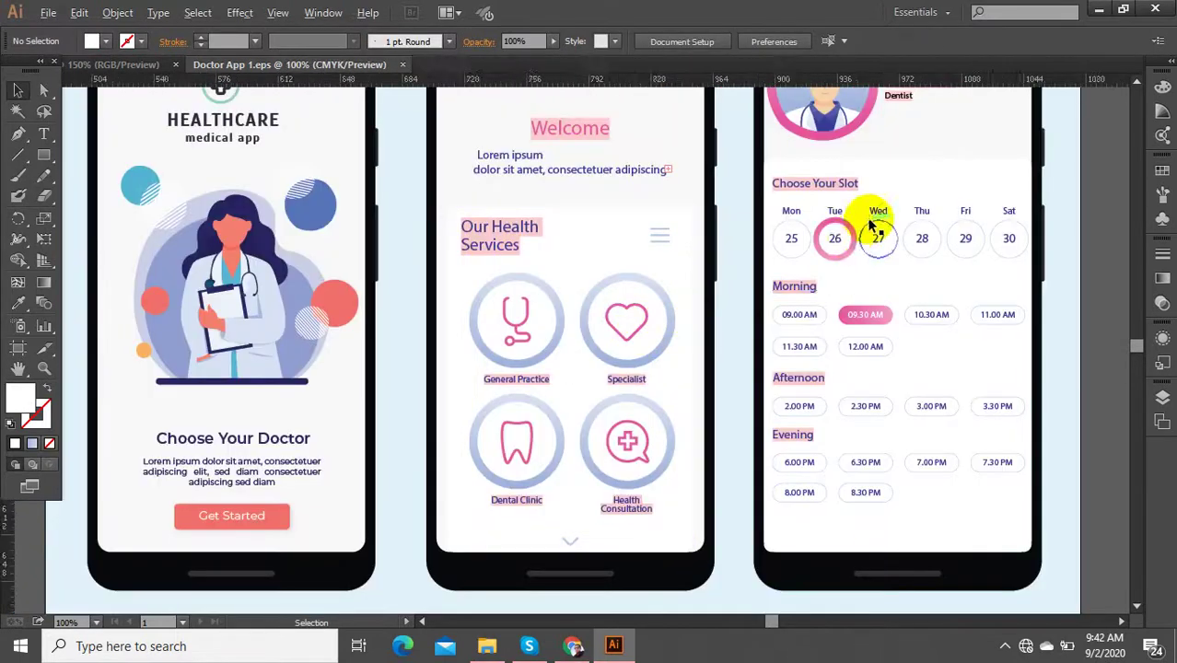
scroll(870, 240, "up", 3)
scroll(906, 336, "down", 3)
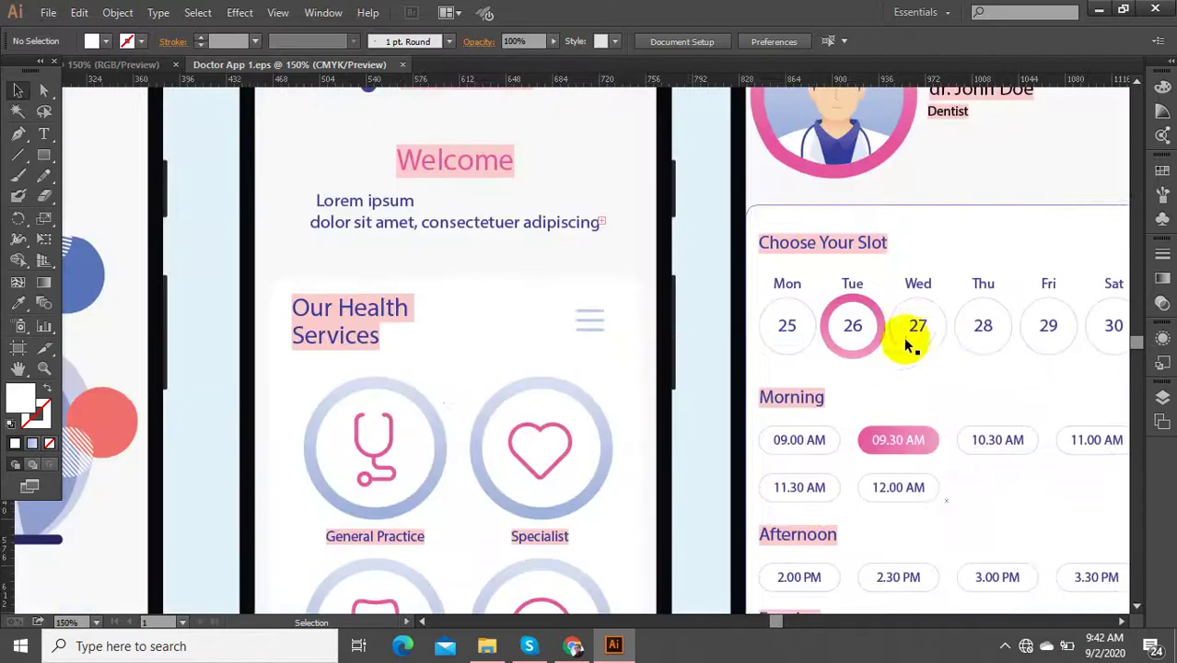
scroll(695, 342, "down", 3)
scroll(774, 362, "up", 5)
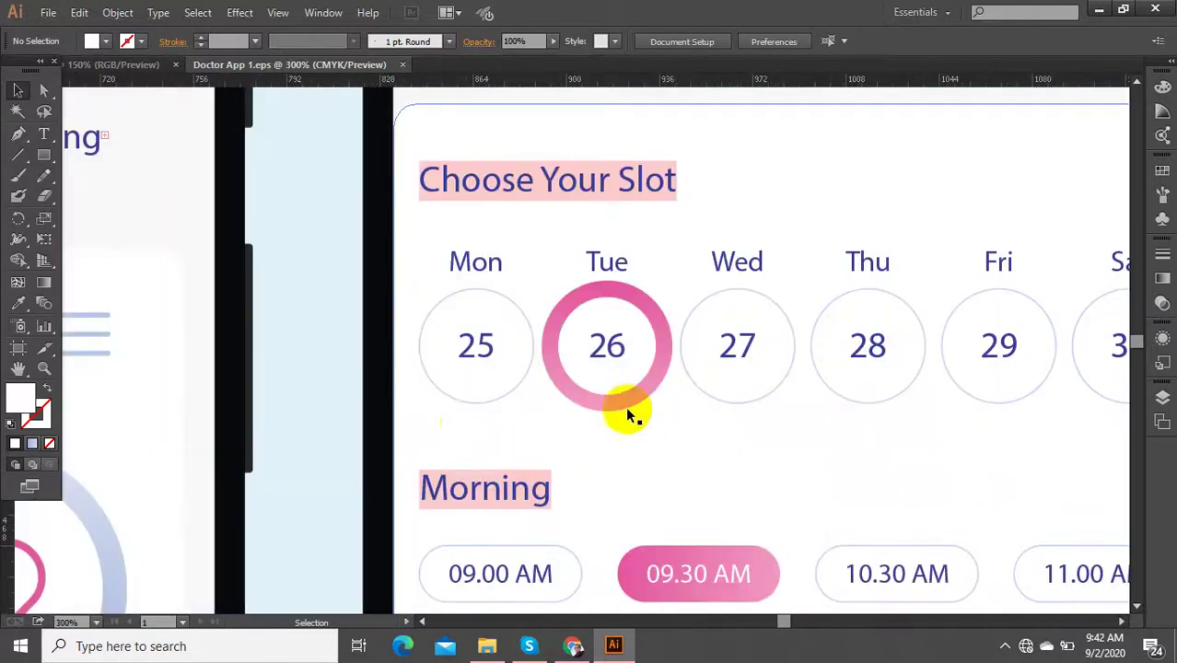
Step: Draw a circle about 37 px wide centred inside the pink ring of date 26, and swap its white fill to the stroke
left_click_drag(44, 164, 83, 192)
left_click_drag(606, 345, 625, 394)
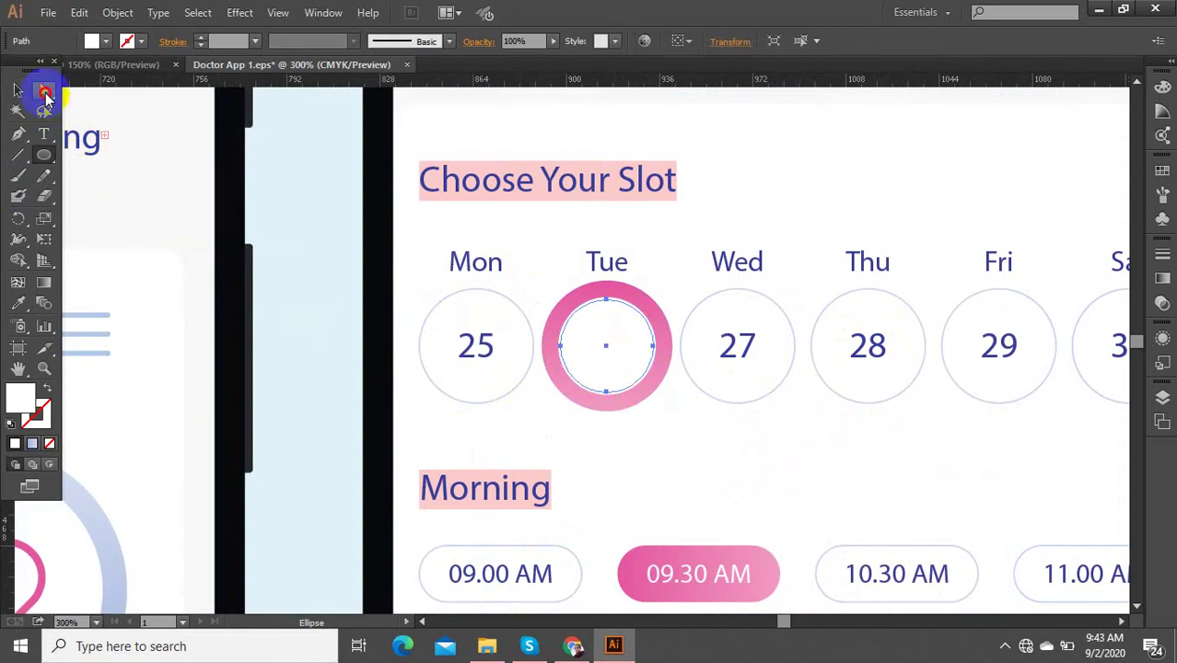
left_click(45, 92)
left_click(44, 390)
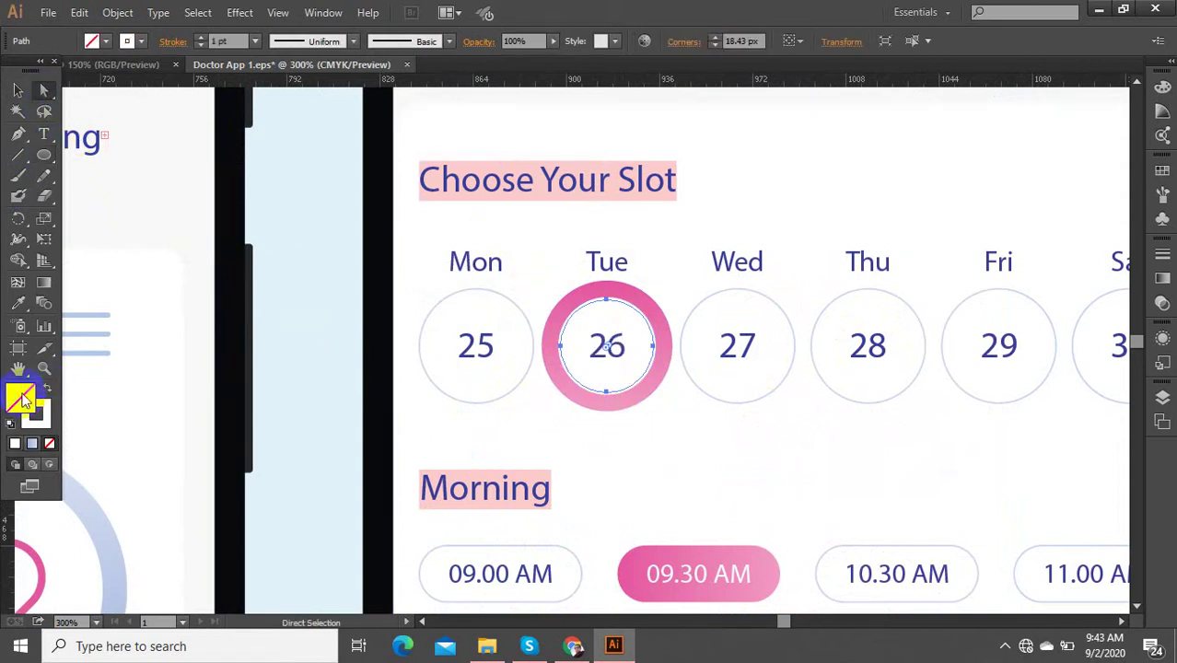
Step: Give the new circle around date 26 a purple 6633CC stroke with a weight of 11 pt
double_click(36, 414)
left_click(367, 305)
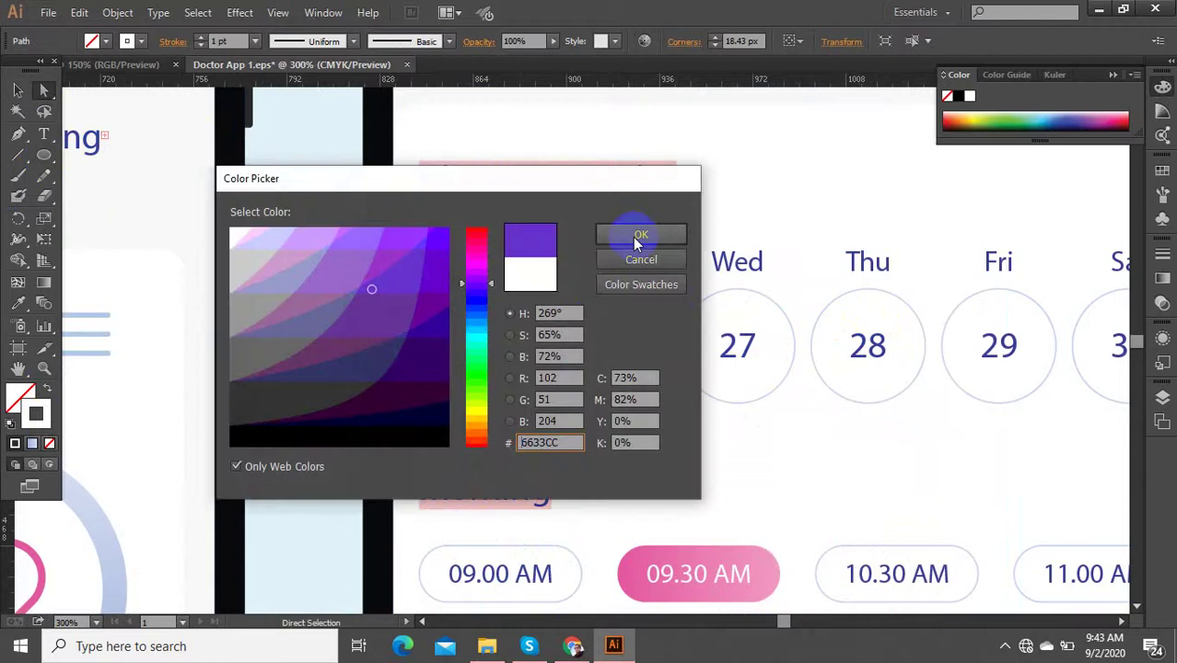
left_click(636, 237)
left_click(230, 41)
scroll(237, 41, "up", 10)
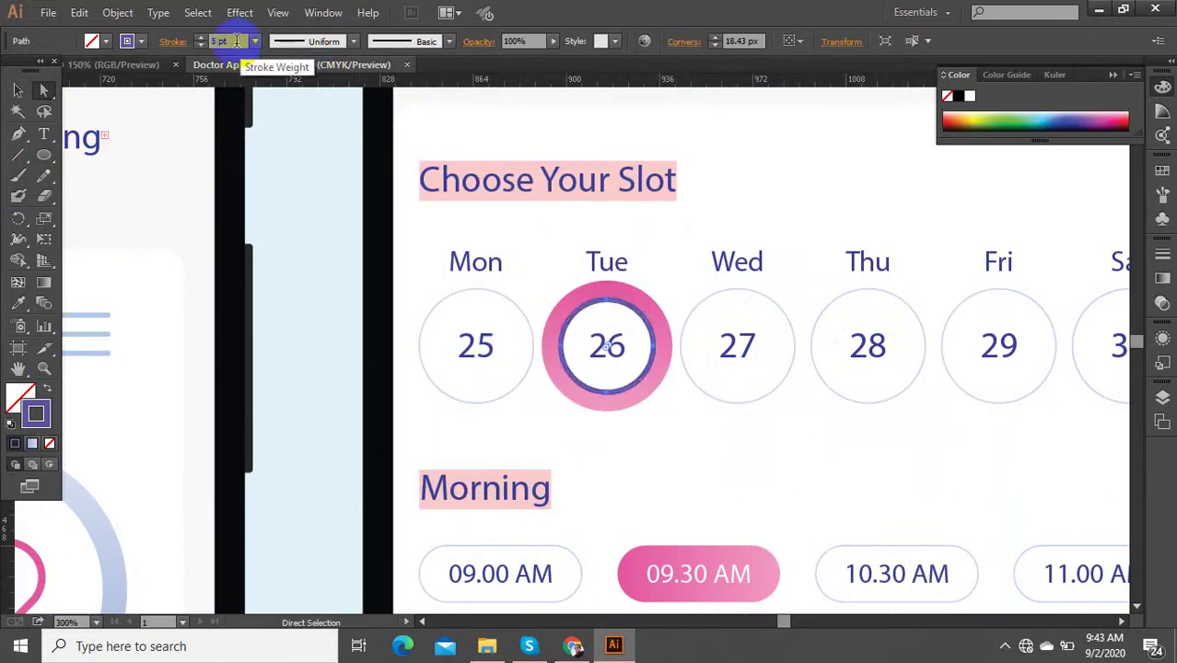
scroll(237, 41, "up", 2)
scroll(604, 338, "down", 2)
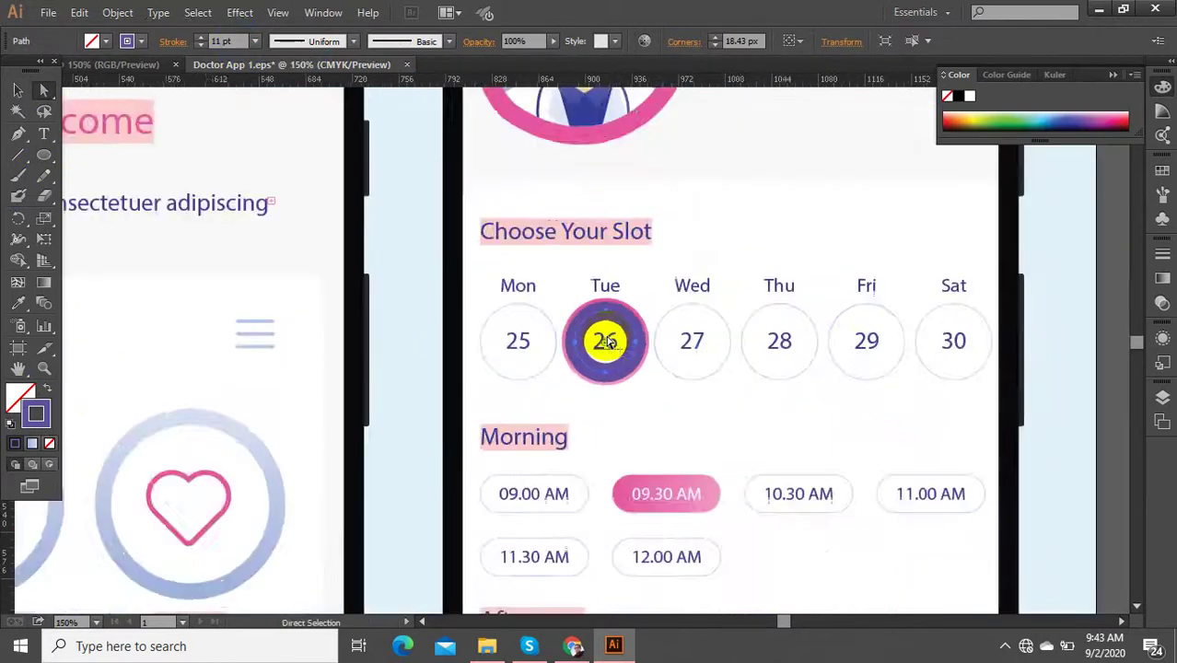
Step: Expand the purple stroked circle around date 26 into a filled ring shape
left_click(117, 12)
left_click(161, 194)
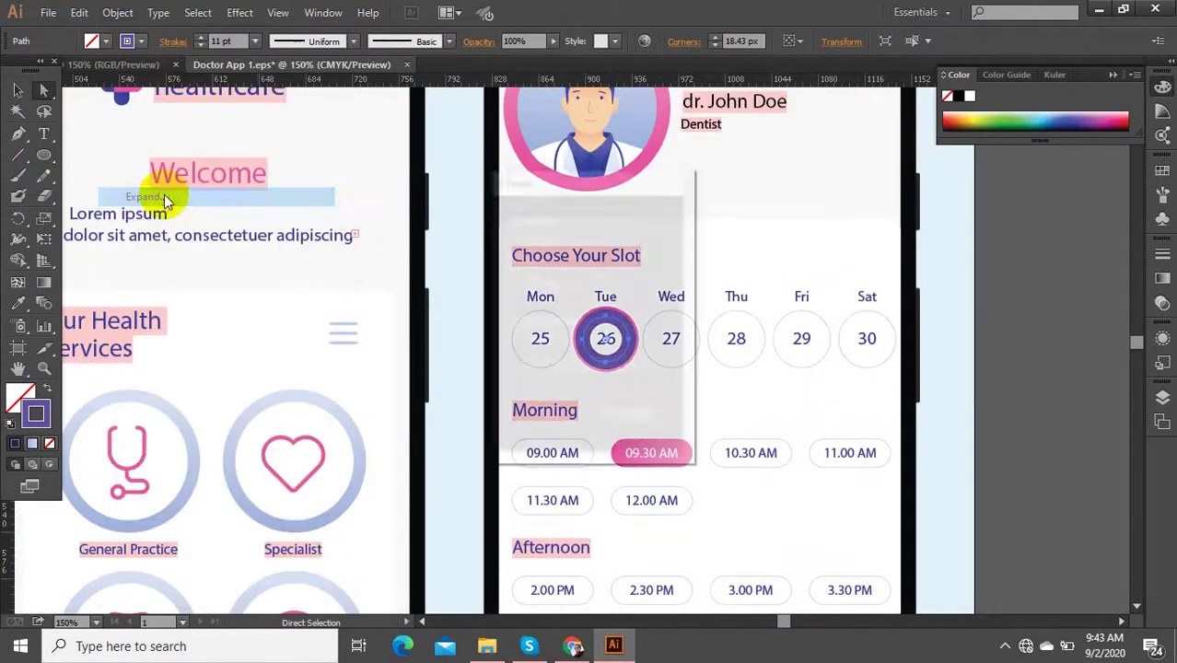
left_click(550, 420)
scroll(638, 322, "up", 4)
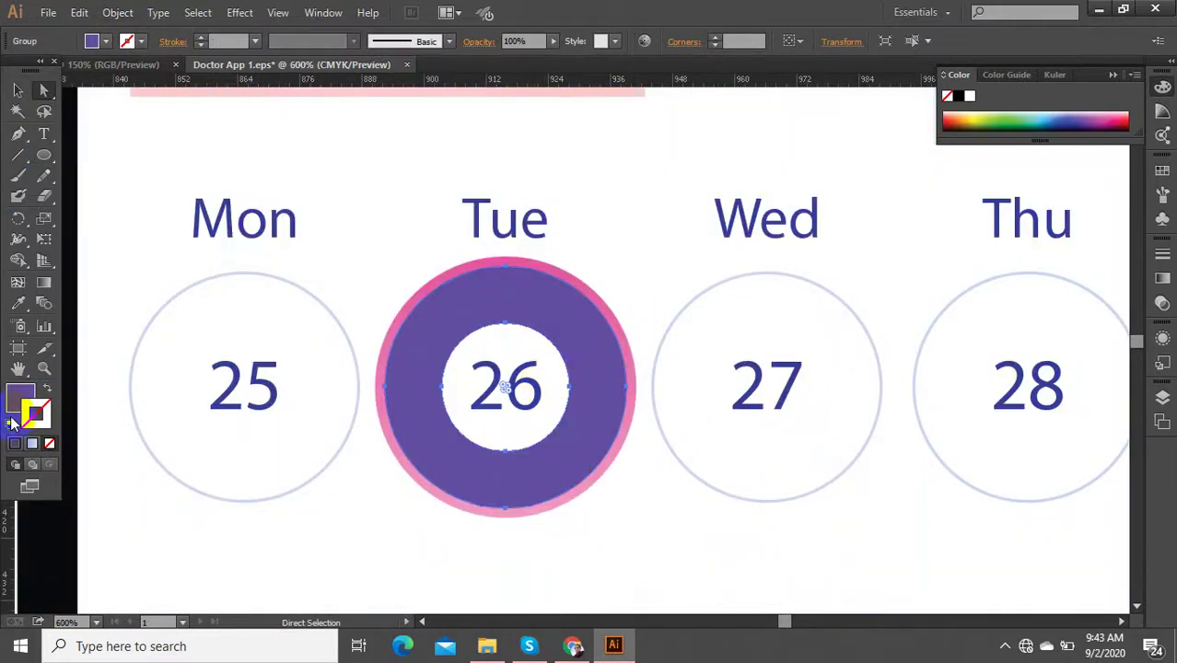
Step: Apply the pink gradient from date 26's original ring to the purple ring and move it onto date 27
left_click(25, 311)
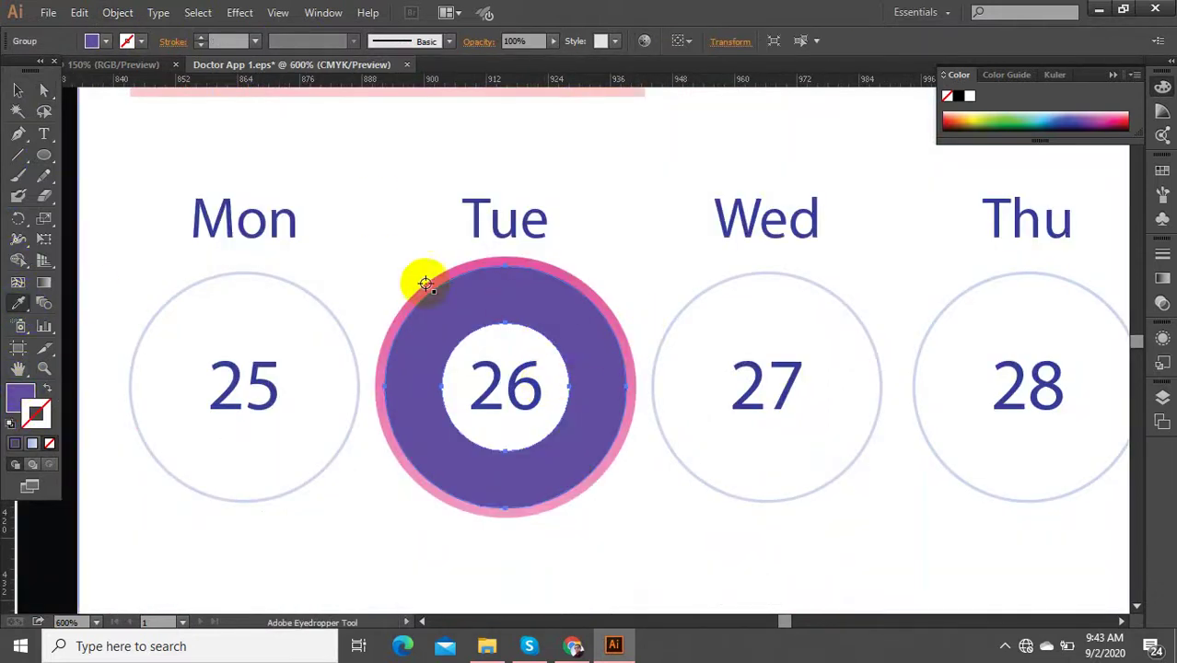
left_click(489, 255)
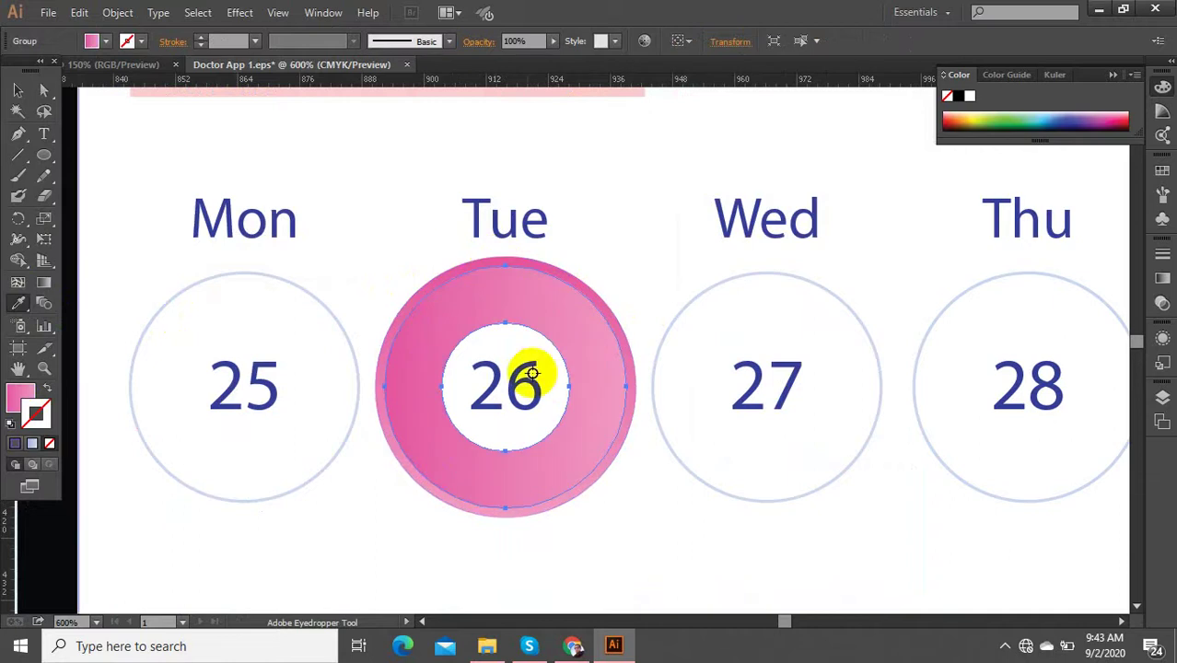
left_click(18, 91)
left_click_drag(546, 318, 806, 318)
scroll(737, 378, "down", 2)
scroll(725, 358, "up", 3)
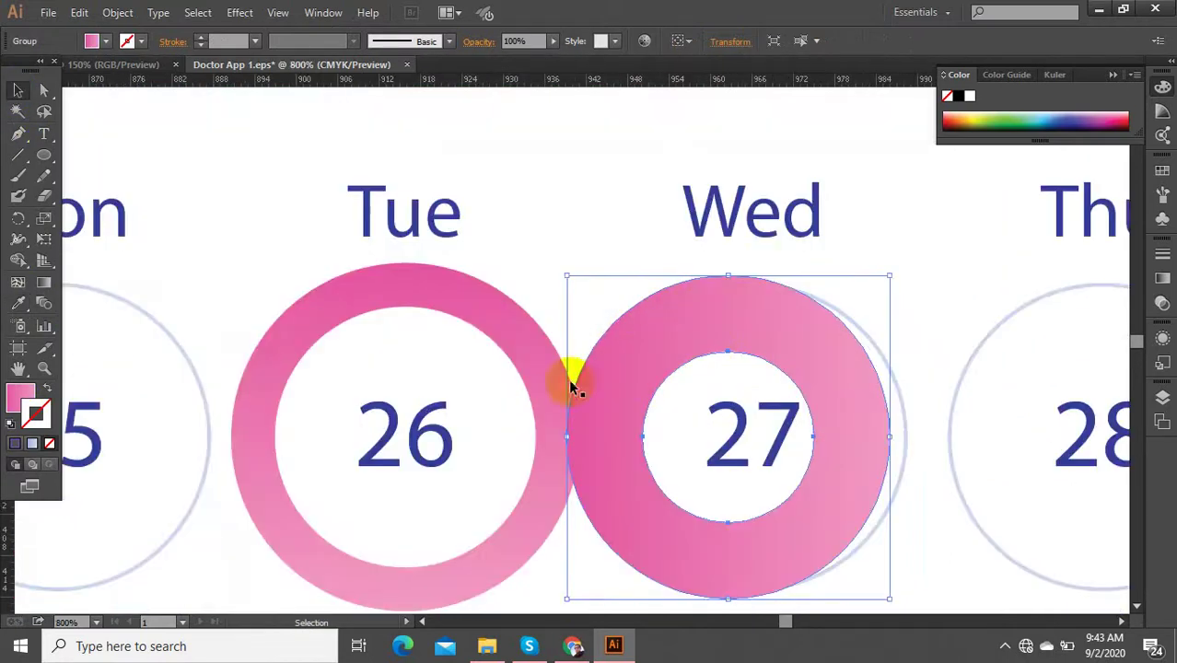
Step: Offset the path of the pink ring on date 27 by -4 px with preview on
left_click(118, 13)
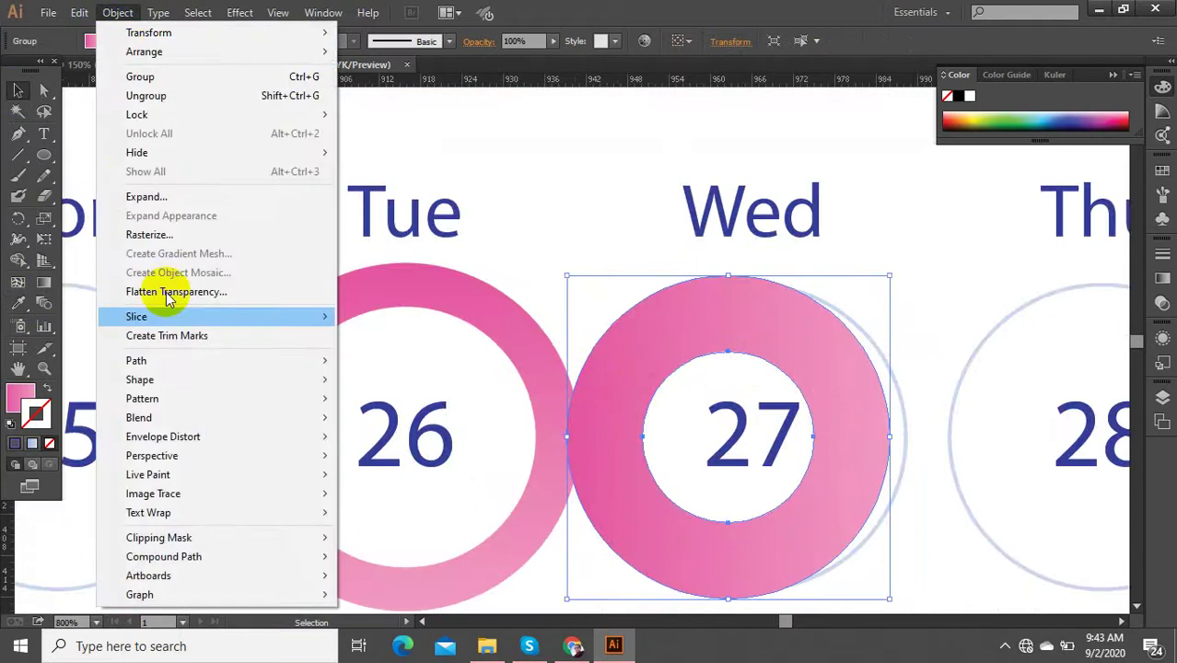
mouse_move(266, 362)
left_click(390, 424)
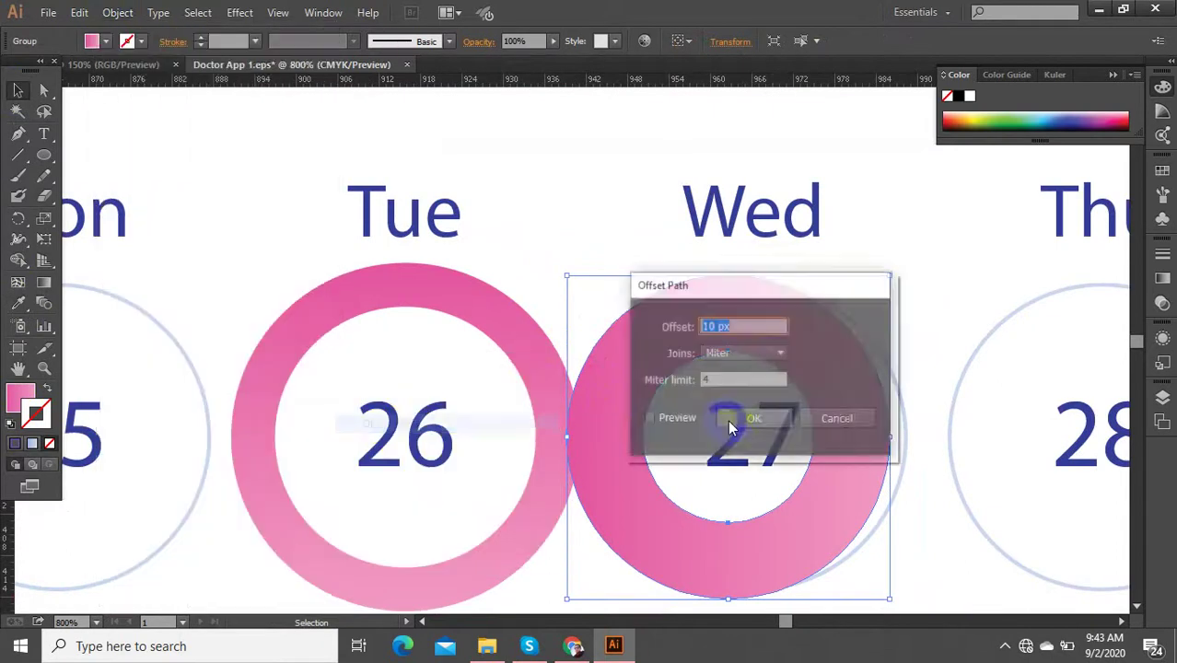
left_click(650, 420)
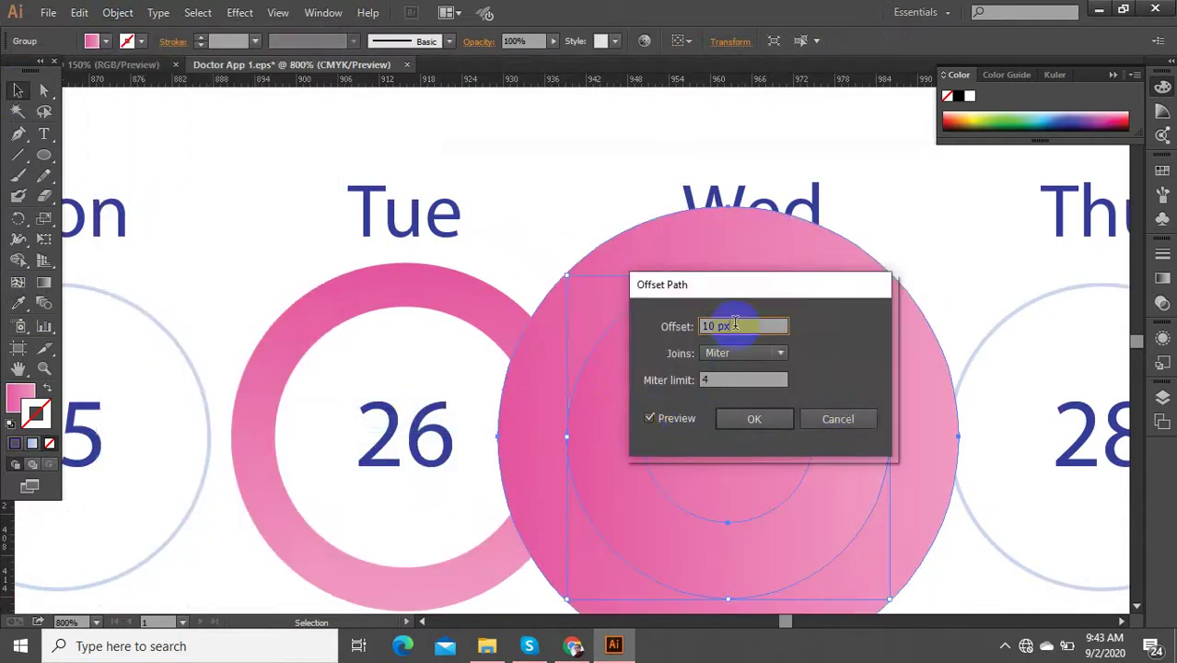
double_click(734, 324)
type("-2")
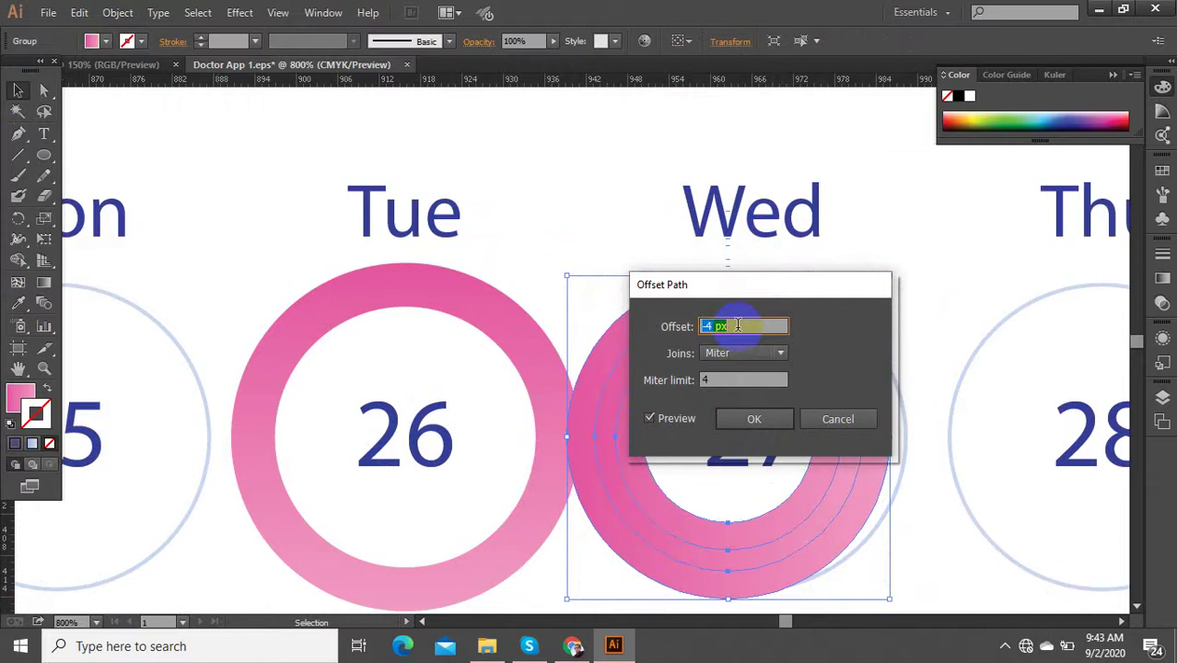
left_click(753, 419)
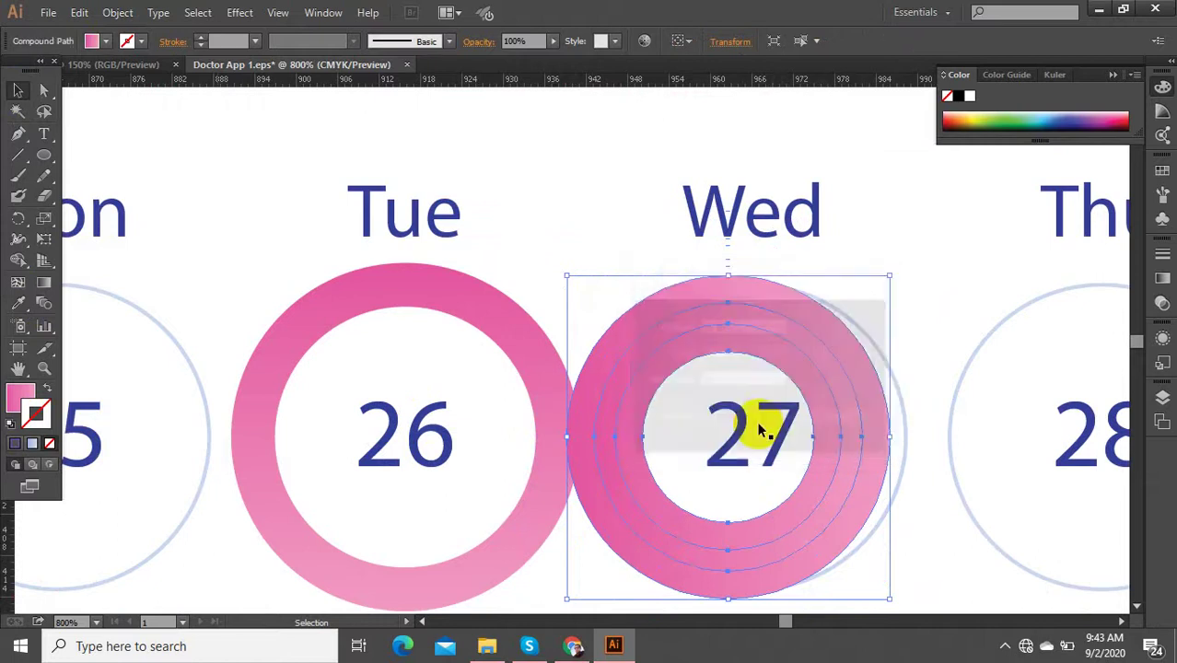
Step: Divide the overlapping rings on date 27 with Pathfinder, ungroup them, and delete the innermost and outermost bands
left_click(580, 425)
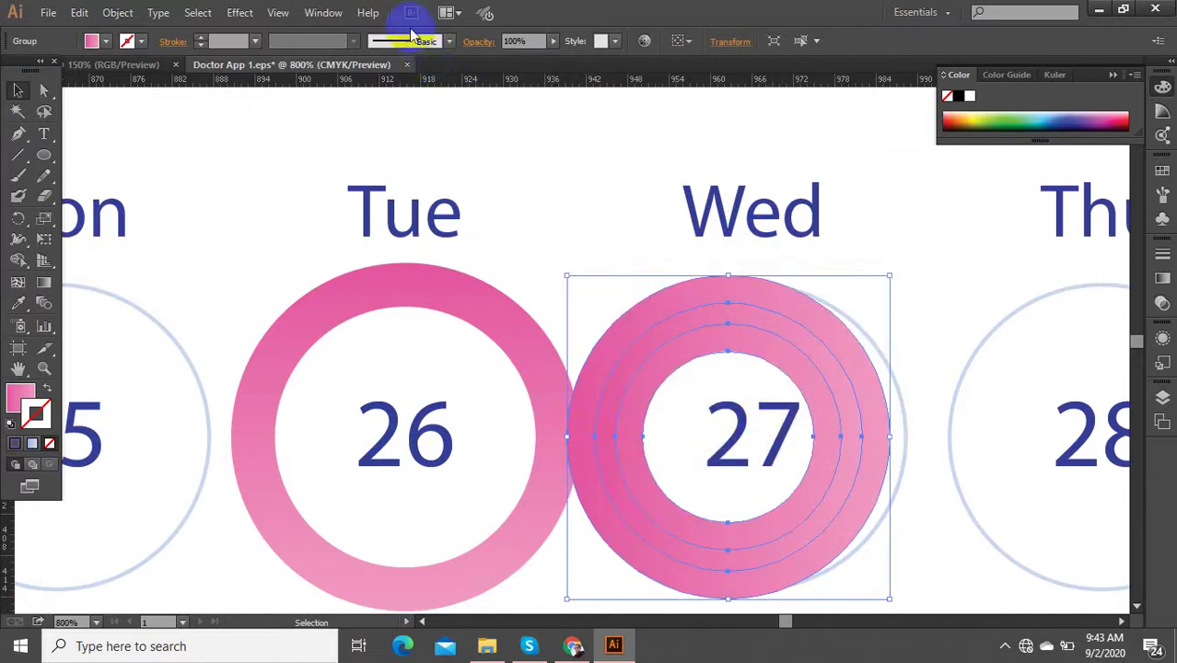
left_click(323, 12)
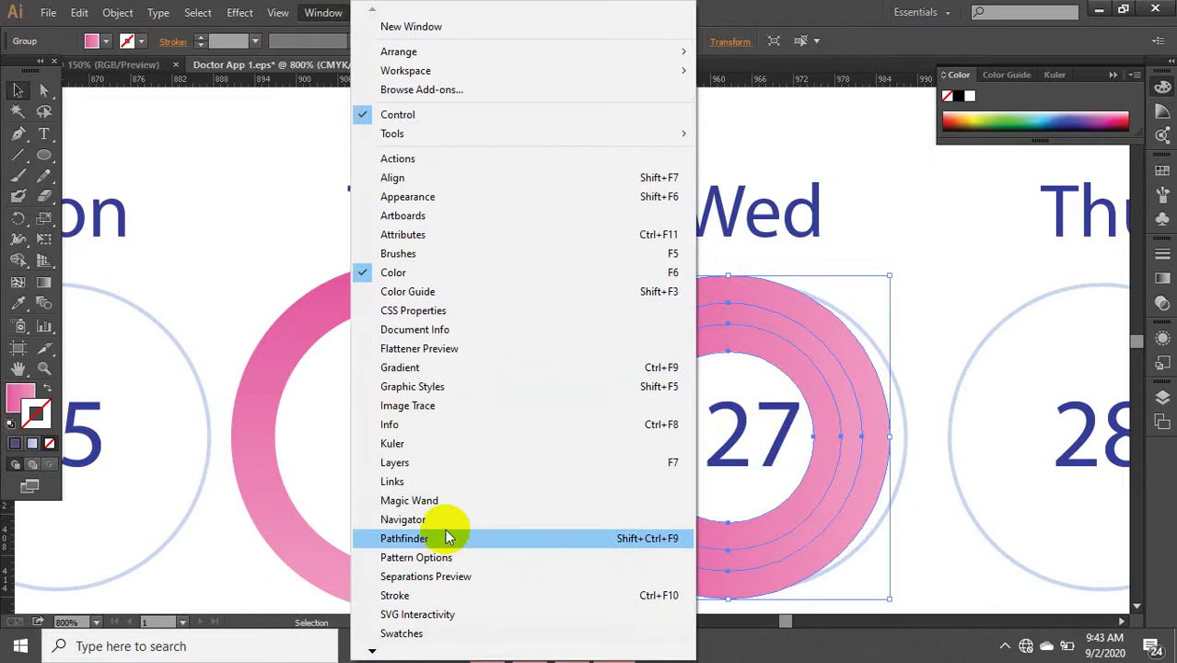
left_click(447, 536)
left_click(646, 194)
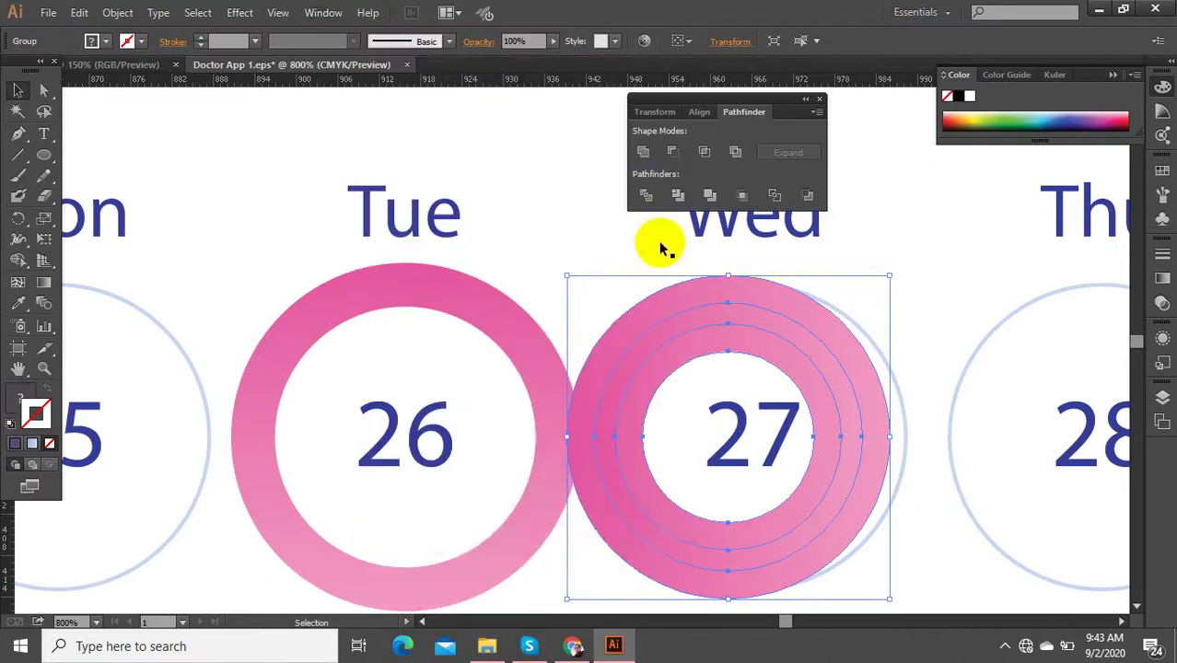
right_click(688, 297)
left_click(737, 396)
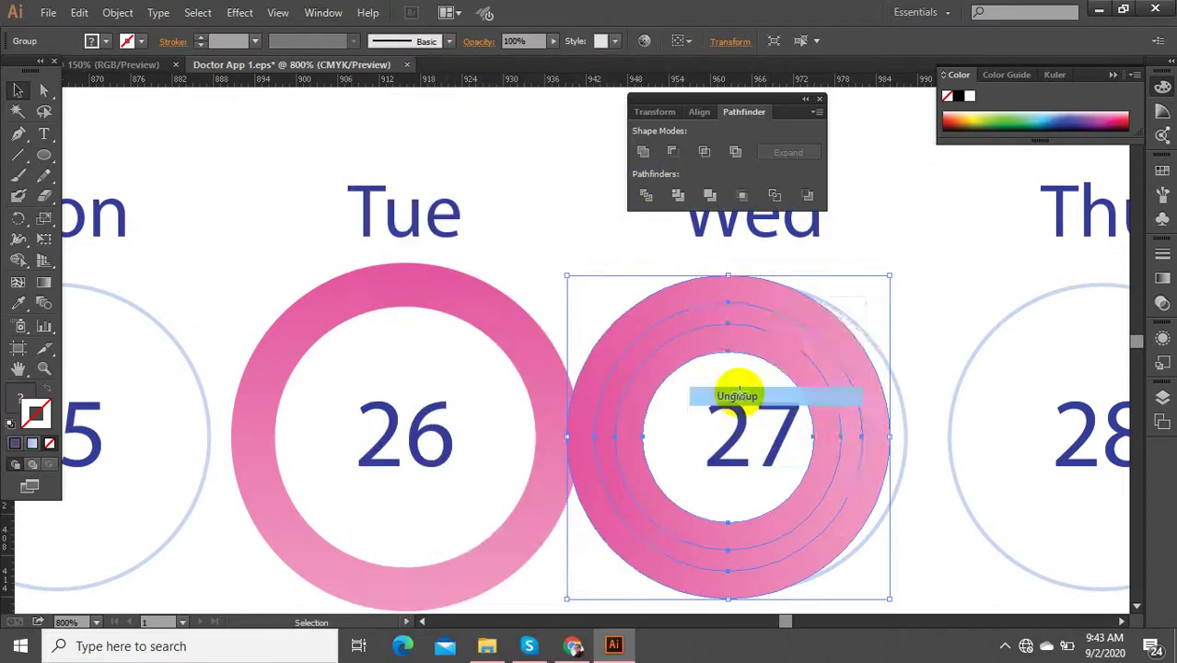
left_click(779, 354)
key("Delete")
left_click(759, 297)
key("Delete")
Step: Create an enlarged copy of the thin pink ring, centred around the original on date 27
left_click(752, 313)
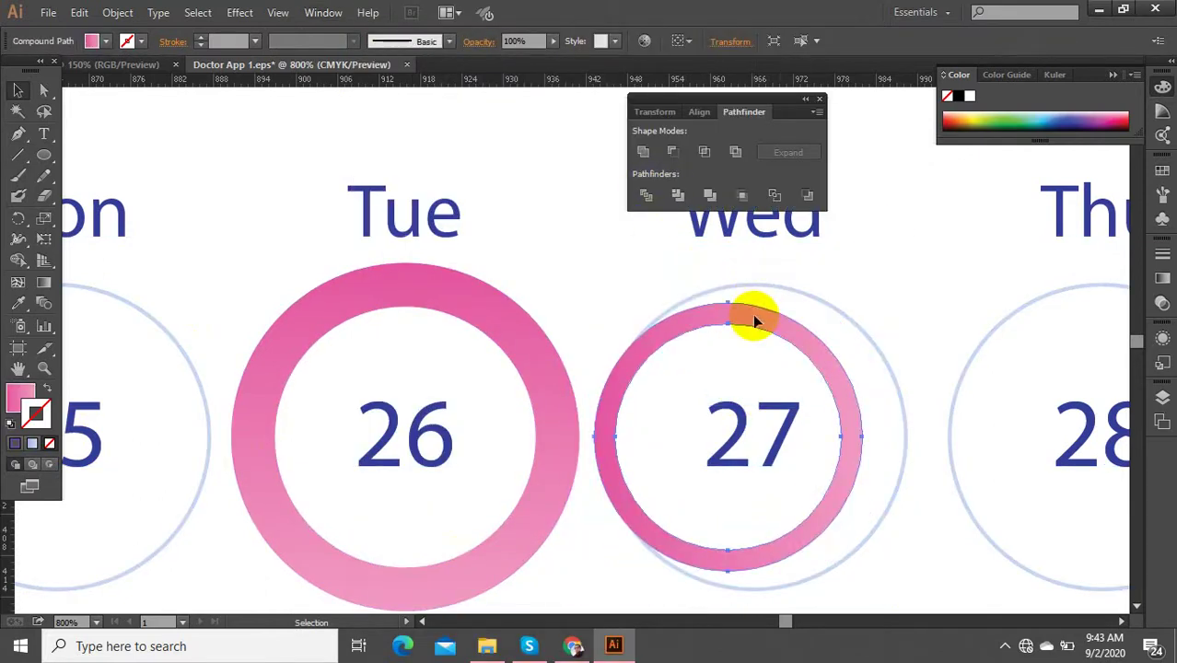
left_click_drag(866, 305, 927, 250)
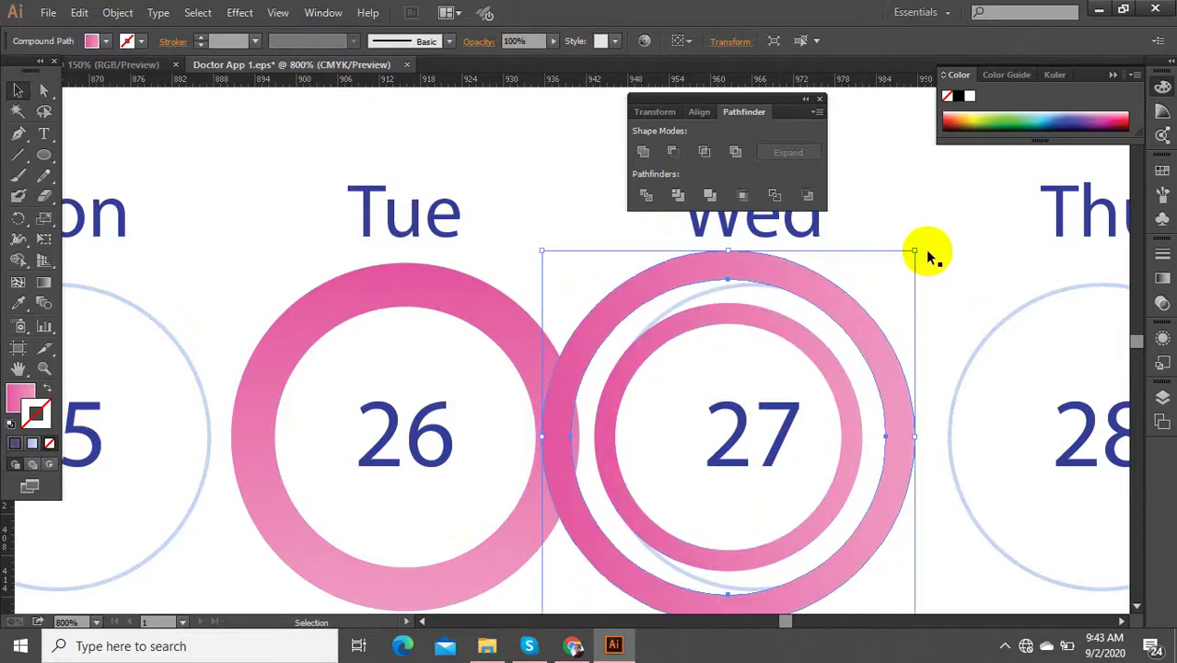
scroll(763, 317, "down", 2)
Step: Delete both pink demonstration rings around date 27, keeping the thin light-blue outline
left_click(800, 379)
scroll(800, 379, "up", 3)
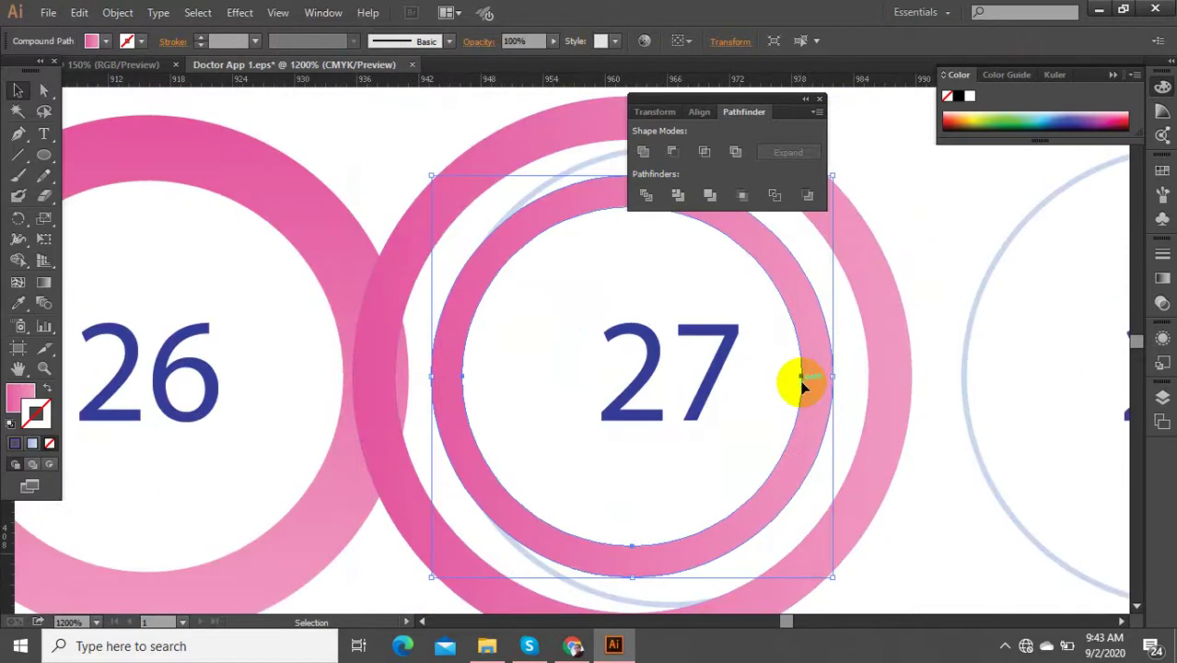
key("Delete")
left_click(873, 268)
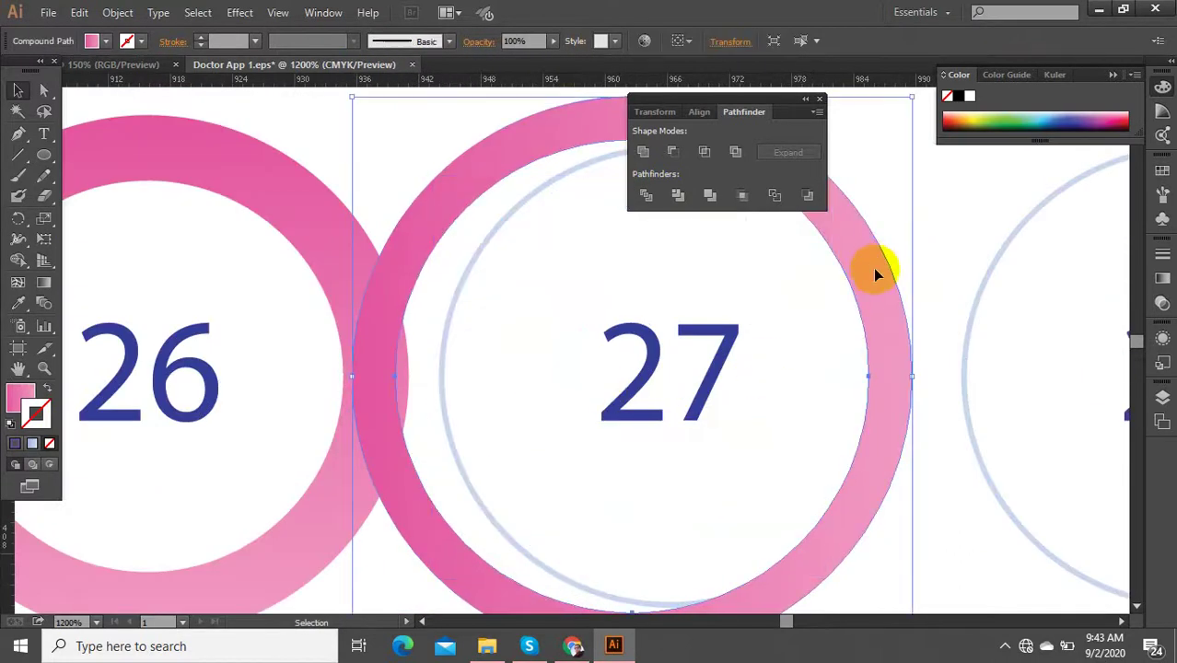
key("Delete")
Step: Change all text on the light-blue artboard's second and third phone screens to Scada Bold, and deselect everything
scroll(670, 414, "down", 7)
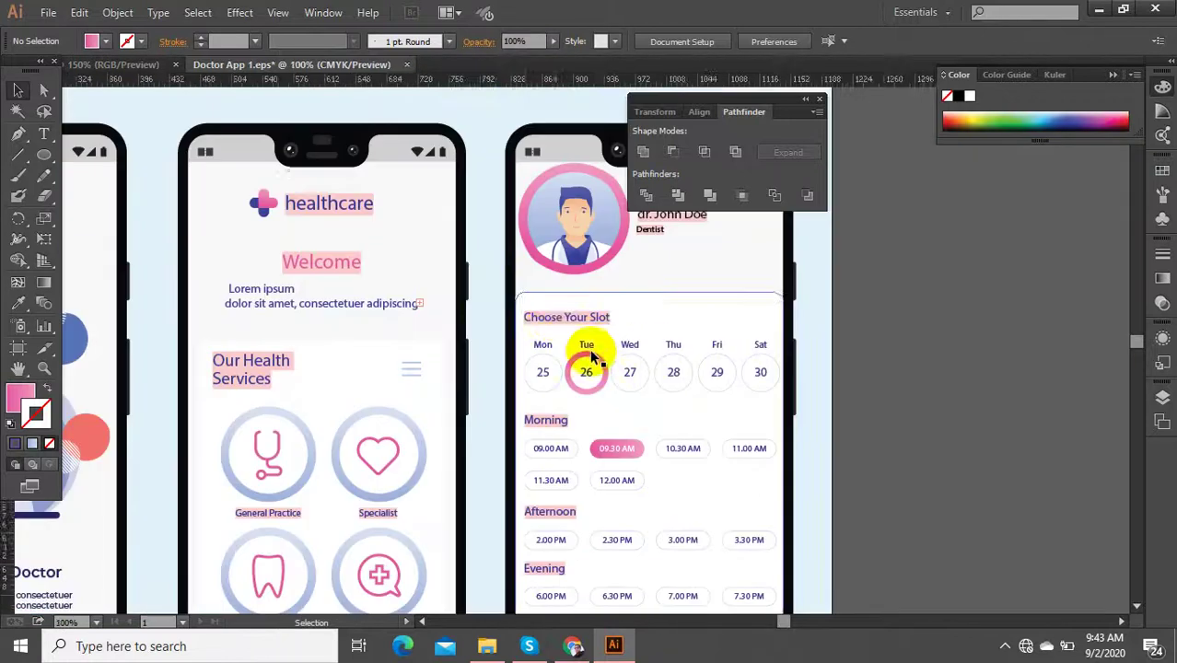
scroll(534, 303, "up", 3)
left_click(557, 318)
scroll(599, 337, "down", 3)
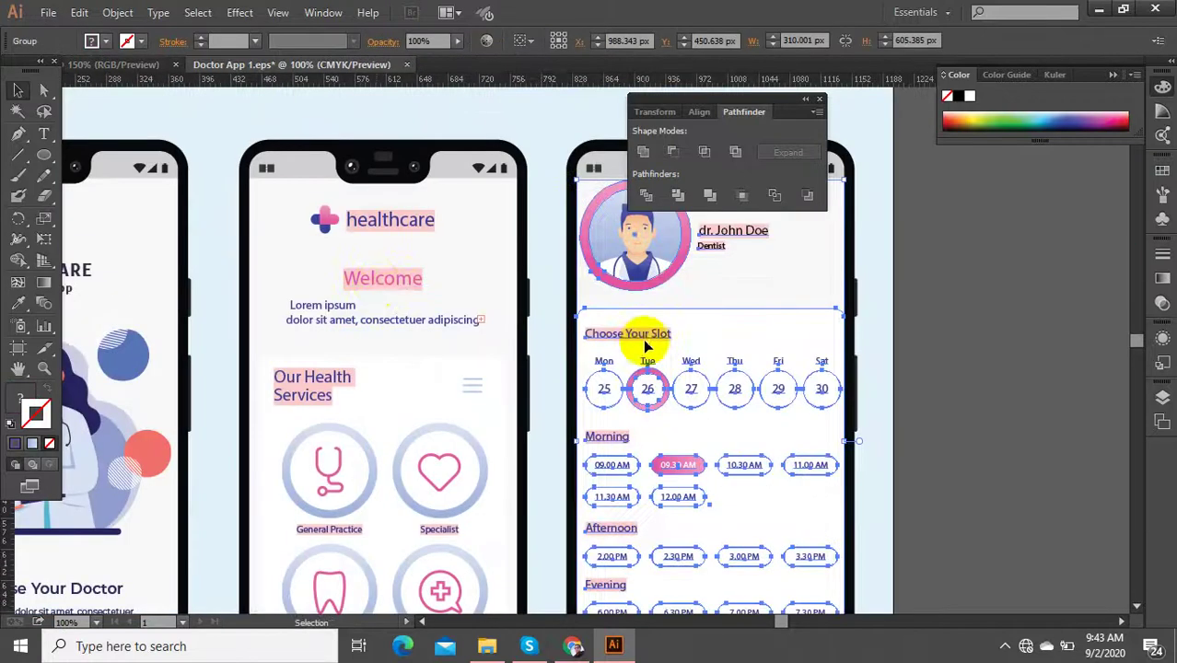
left_click(378, 304, "shift")
scroll(468, 315, "down", 2)
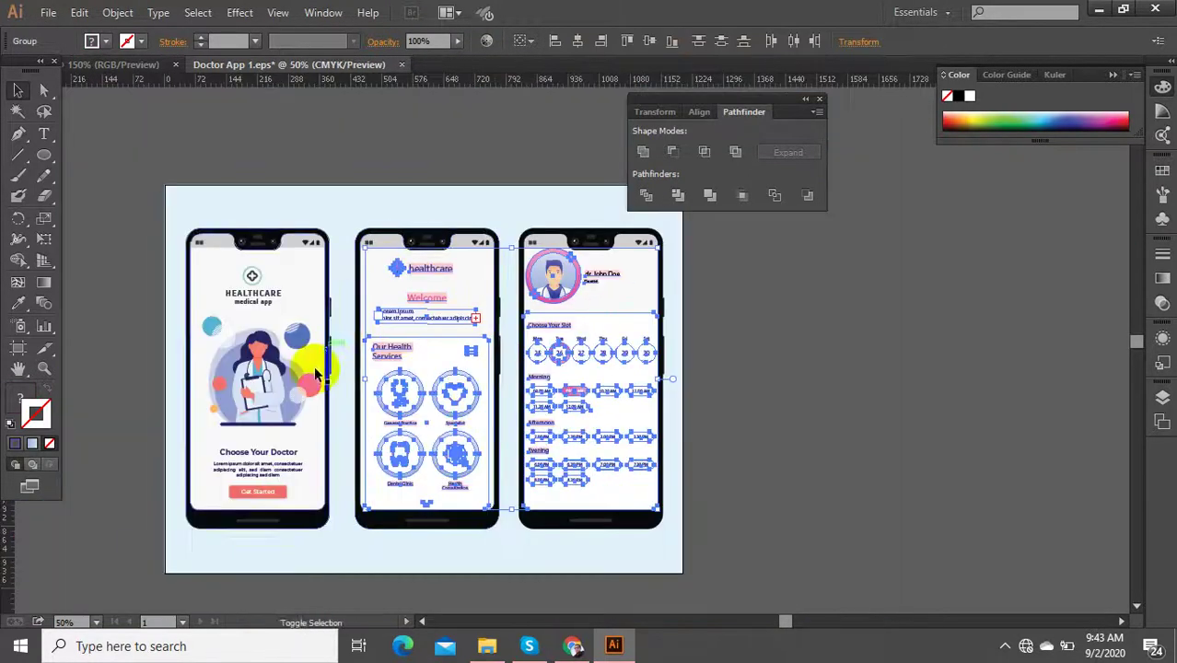
key("shift+t")
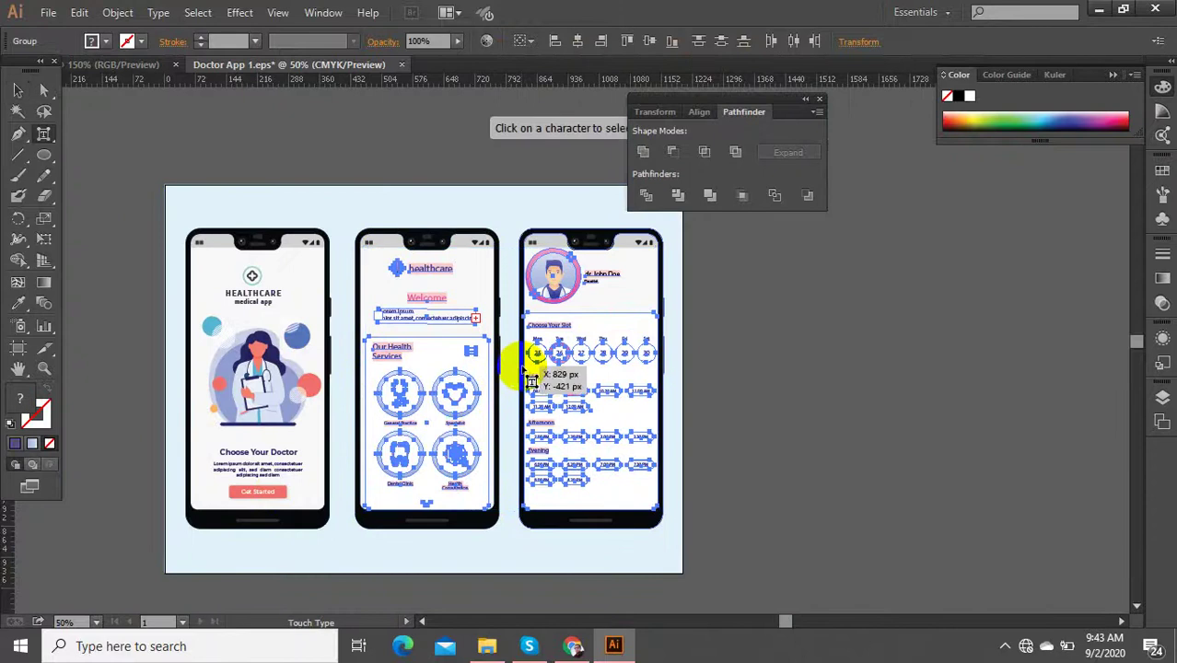
left_click_drag(769, 99, 875, 101)
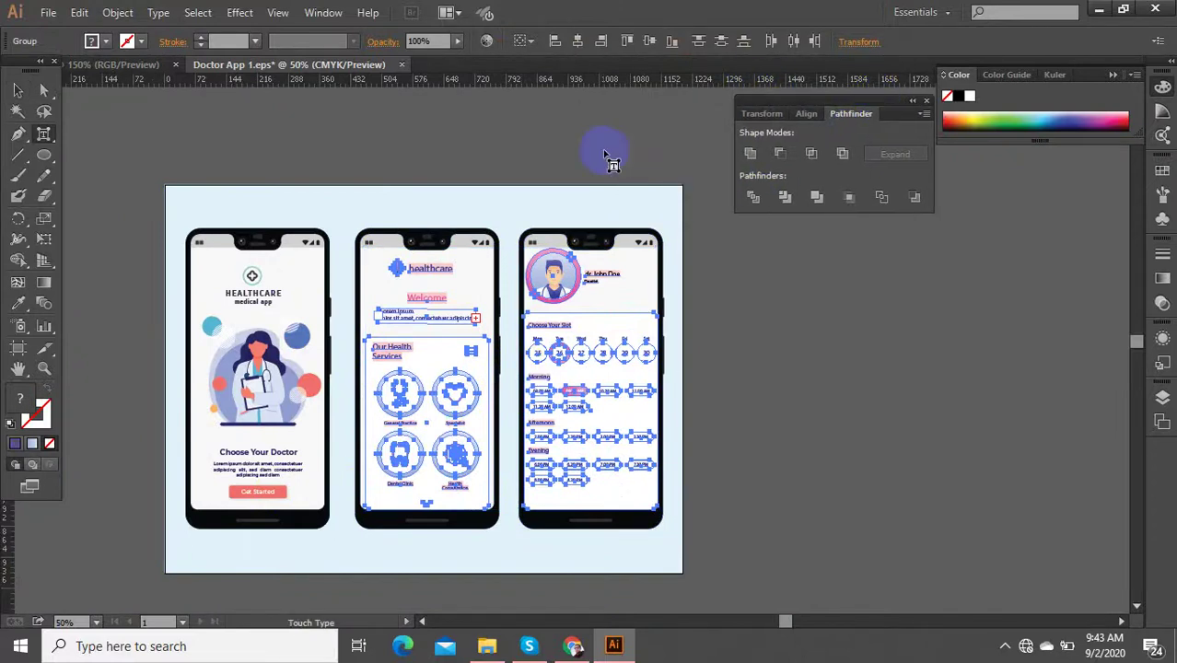
key("ctrl+t")
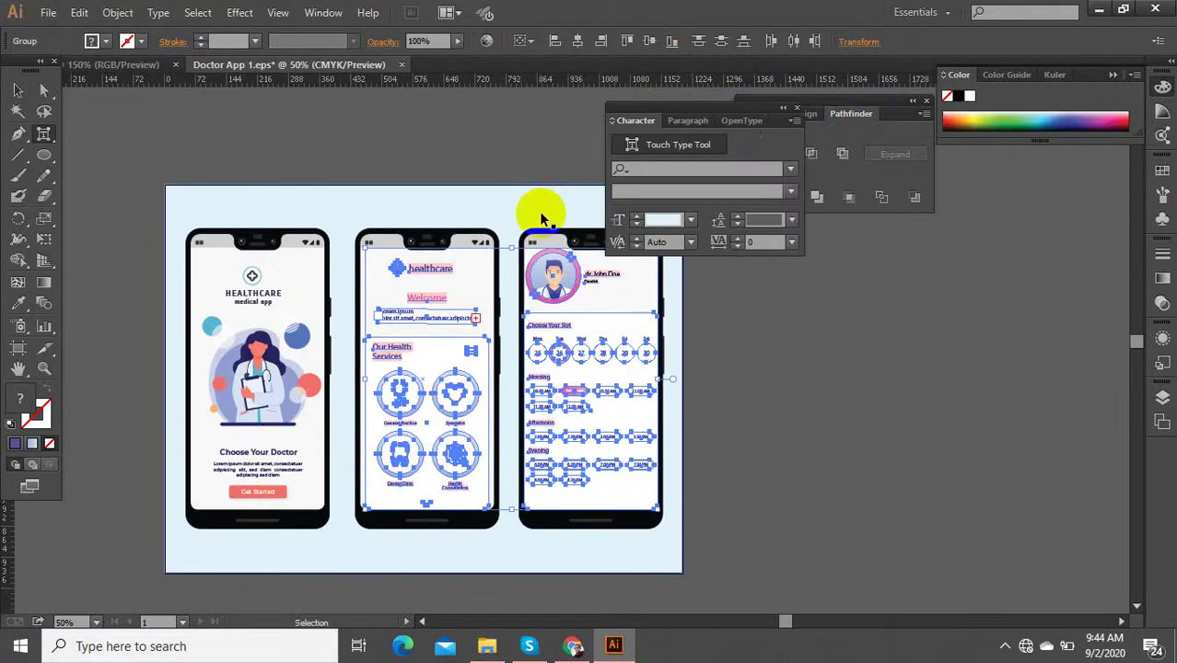
scroll(533, 324, "up", 6)
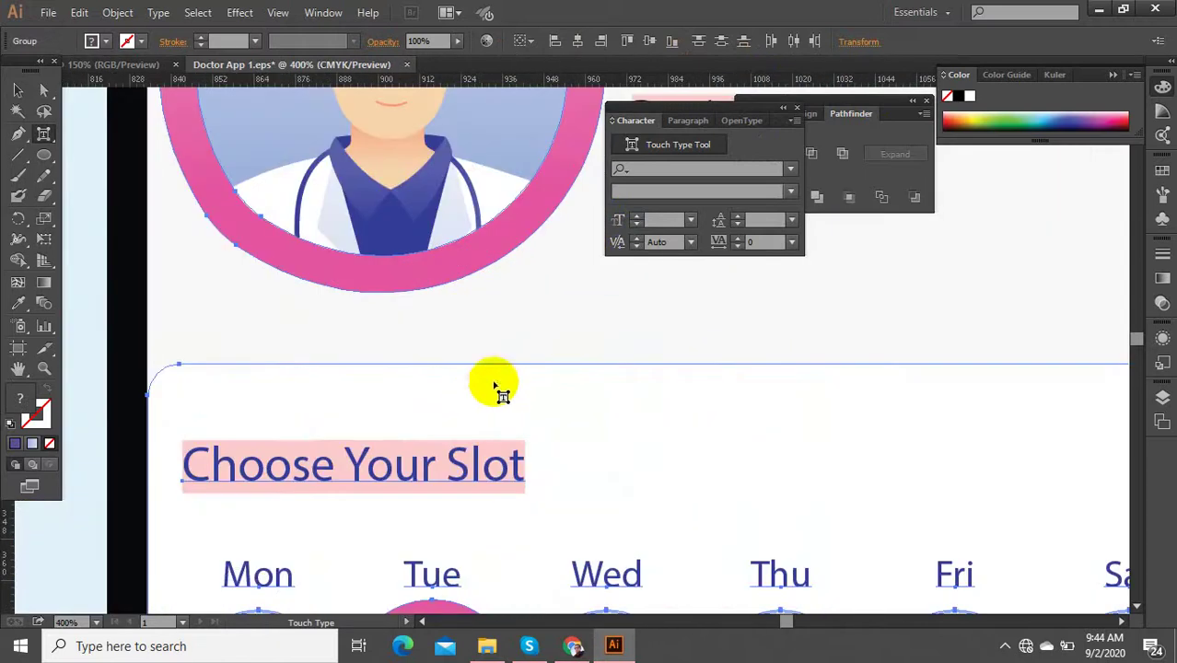
left_click(657, 169)
type("s")
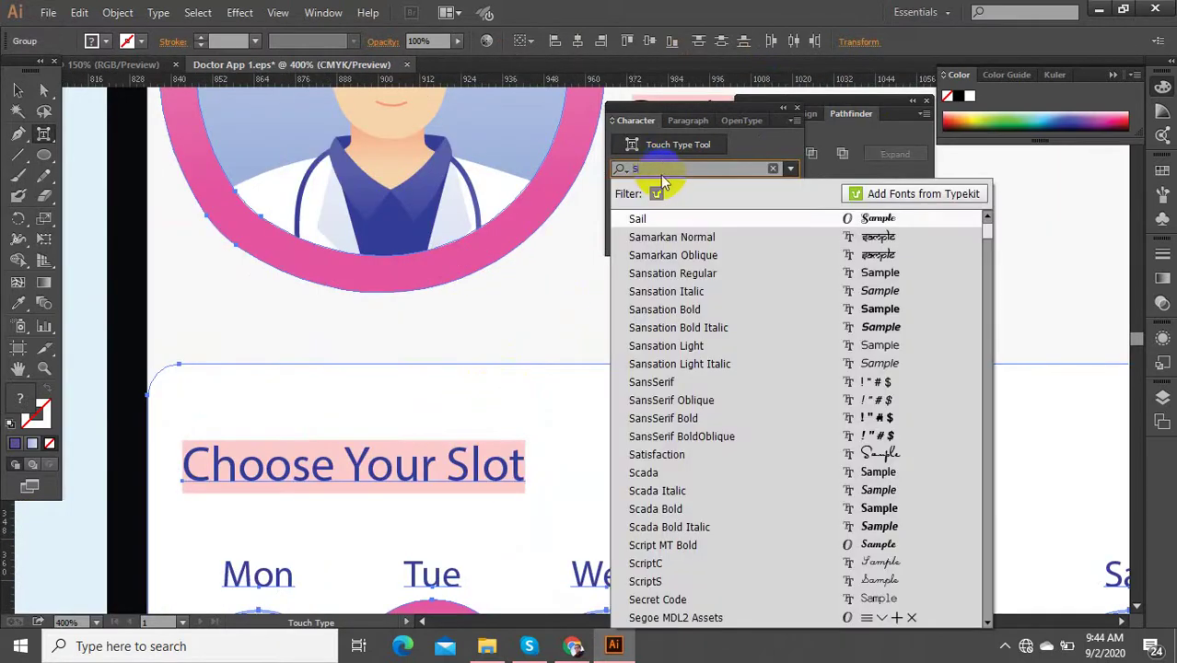
left_click(793, 508)
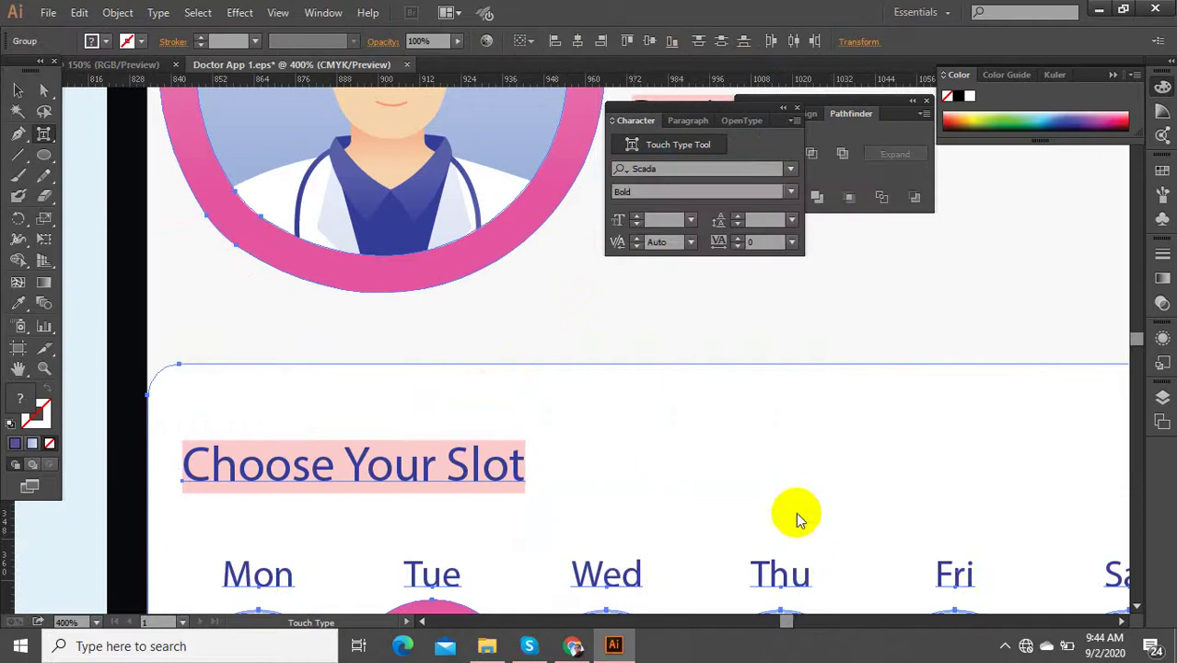
scroll(594, 439, "down", 6)
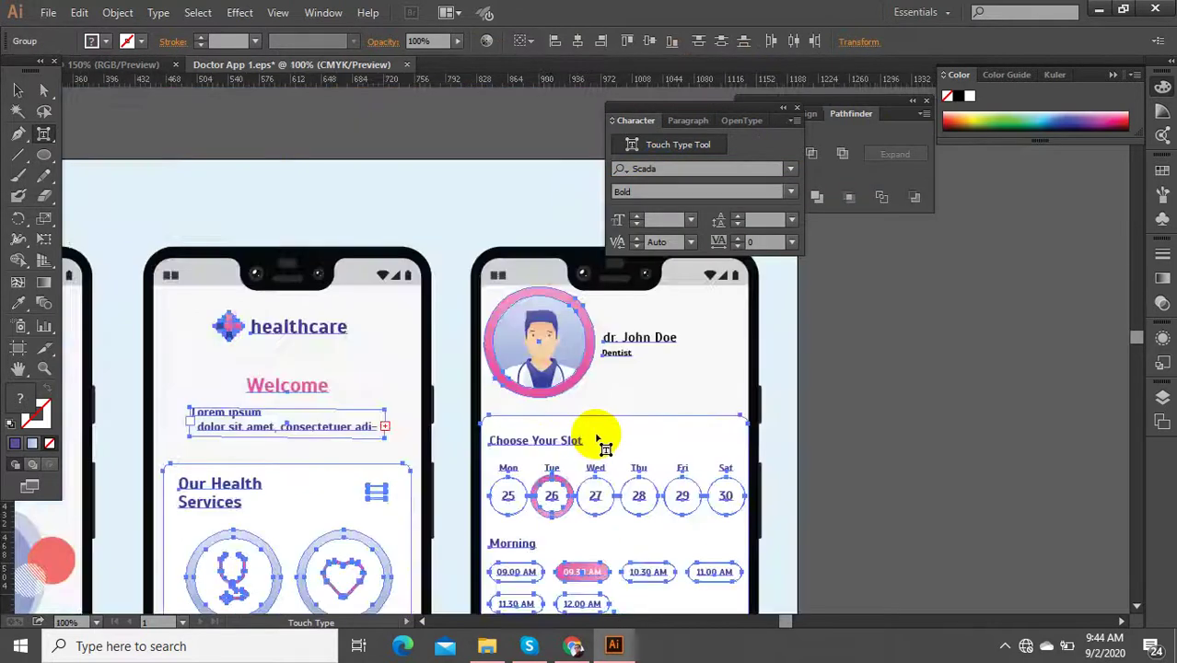
left_click(15, 91)
left_click(466, 276)
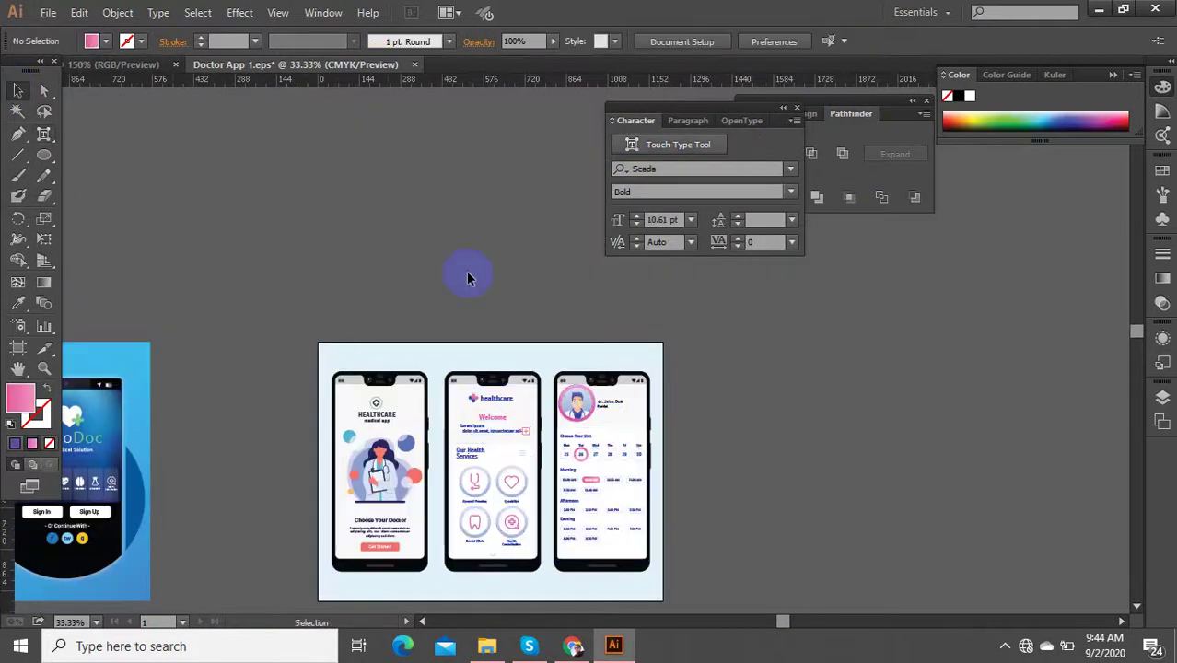
Step: Save the changes to Doctor App 1.eps
scroll(603, 474, "up", 3)
scroll(826, 428, "down", 3)
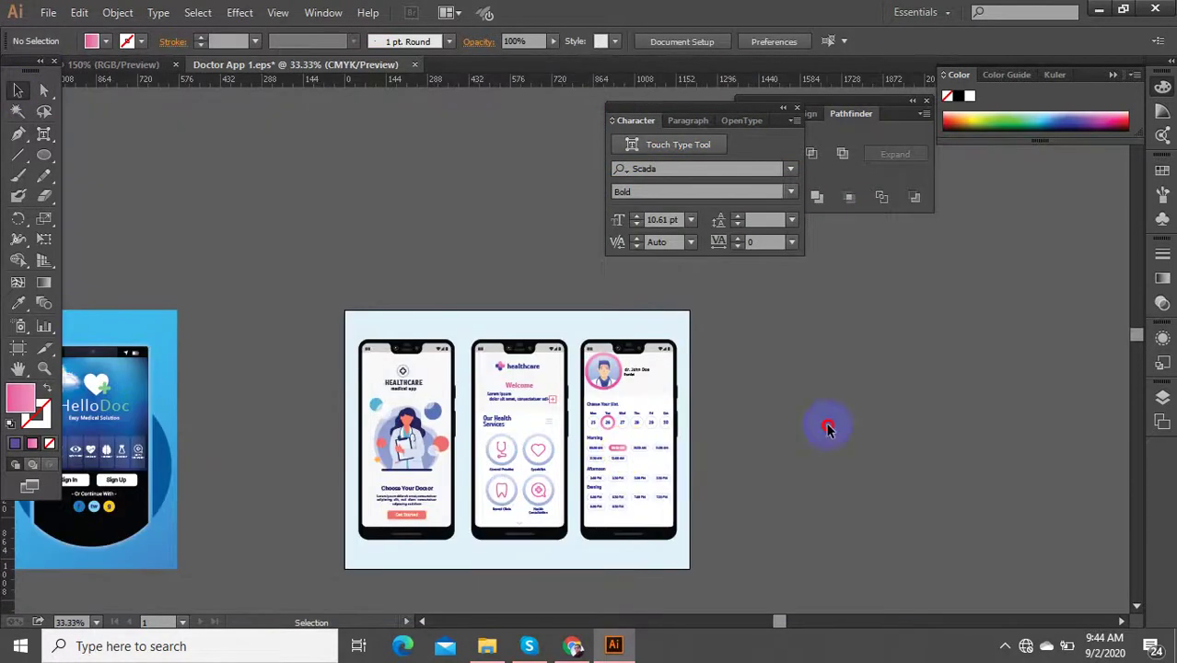
left_click(48, 12)
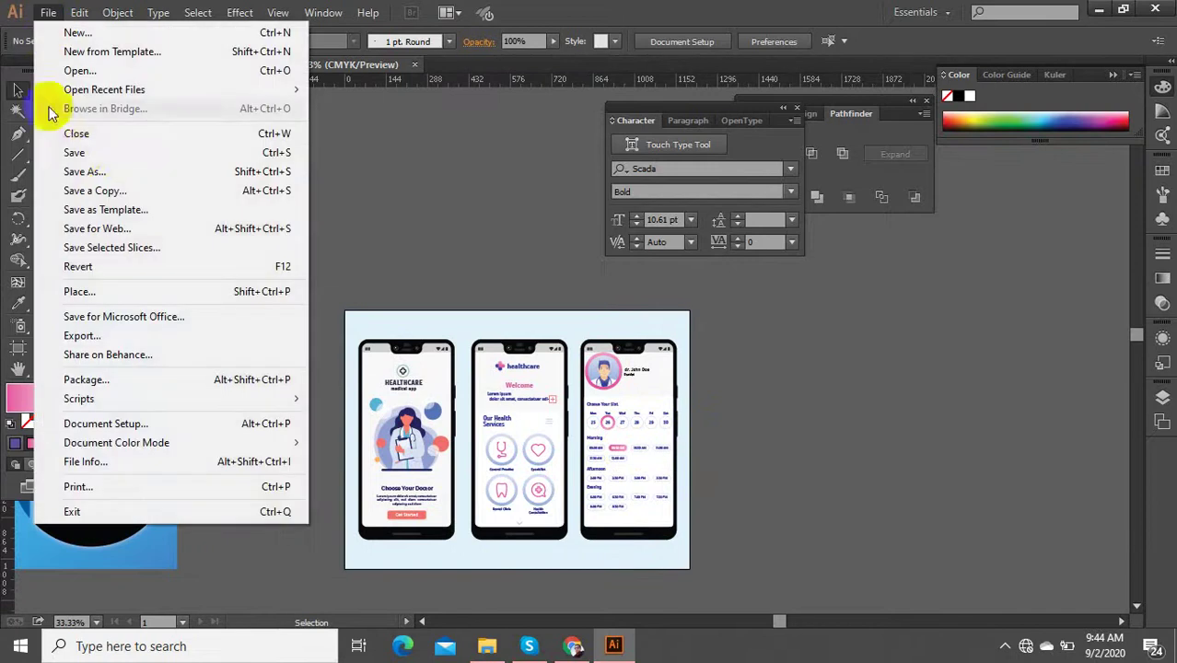
left_click(81, 150)
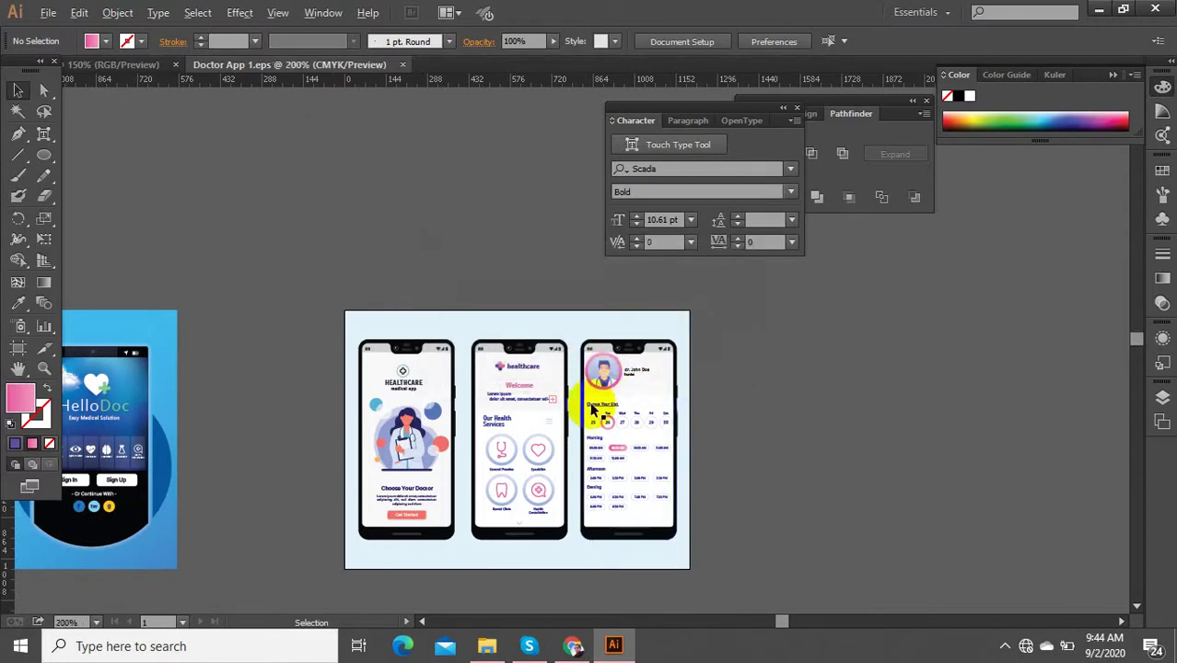
Step: Set the Lorem ipsum paragraph under Welcome on the second phone to 11 pt, and leave group editing
scroll(447, 388, "up", 5)
scroll(528, 389, "down", 4)
scroll(405, 377, "up", 4)
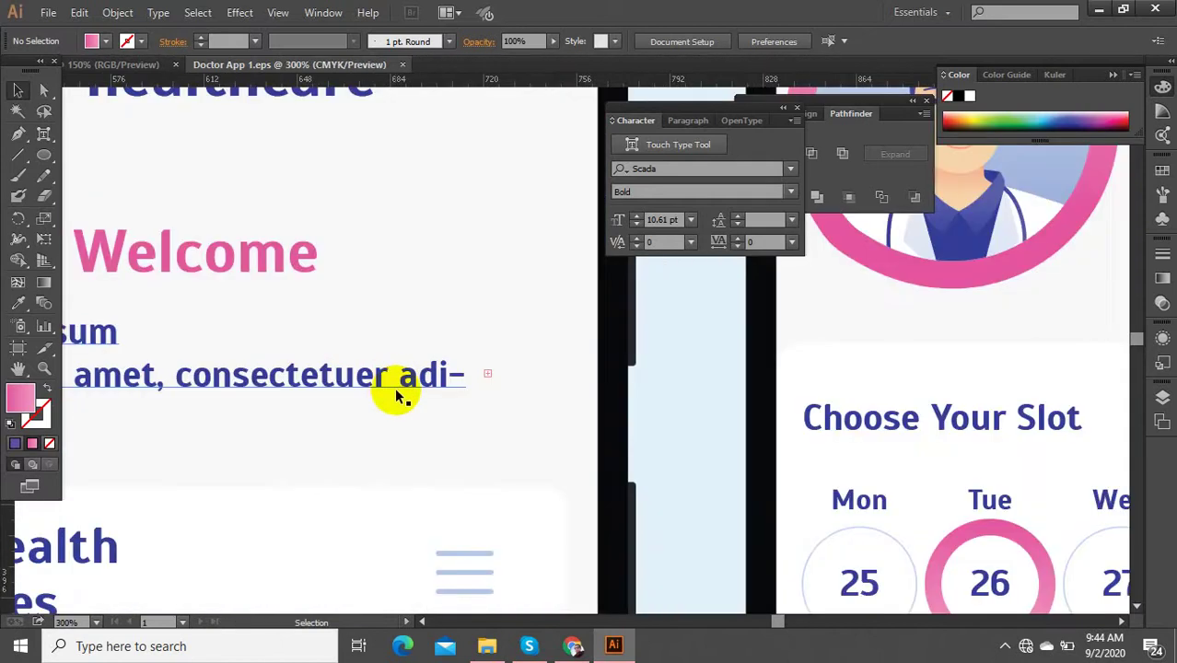
double_click(412, 389)
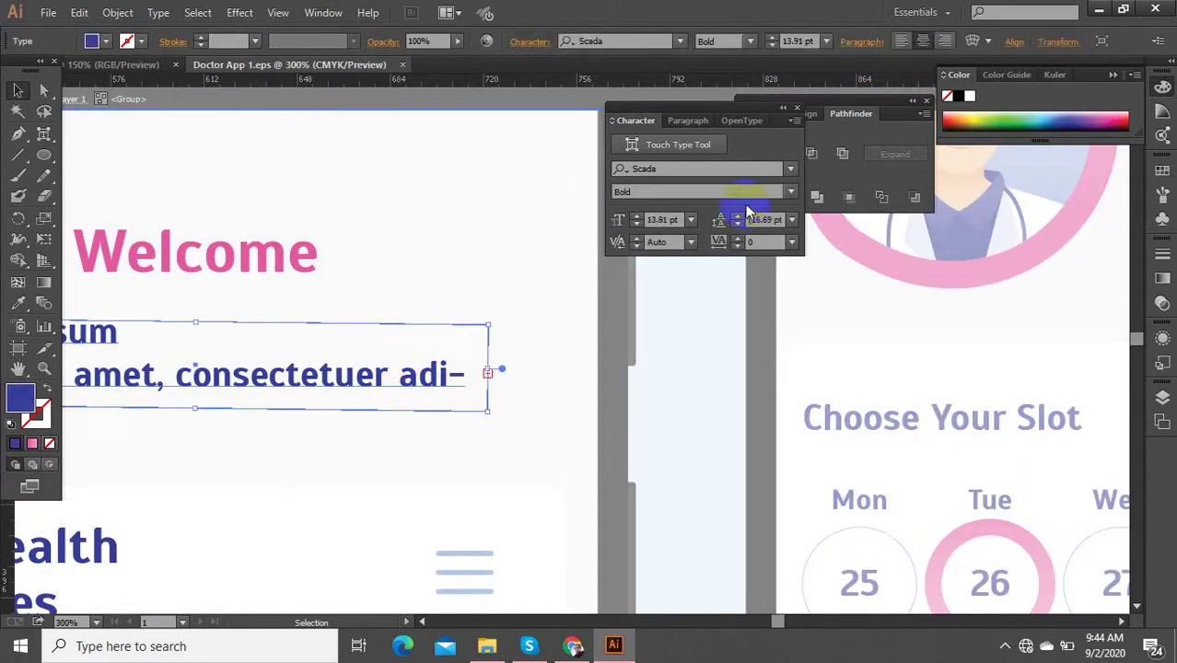
type("11")
key("Return")
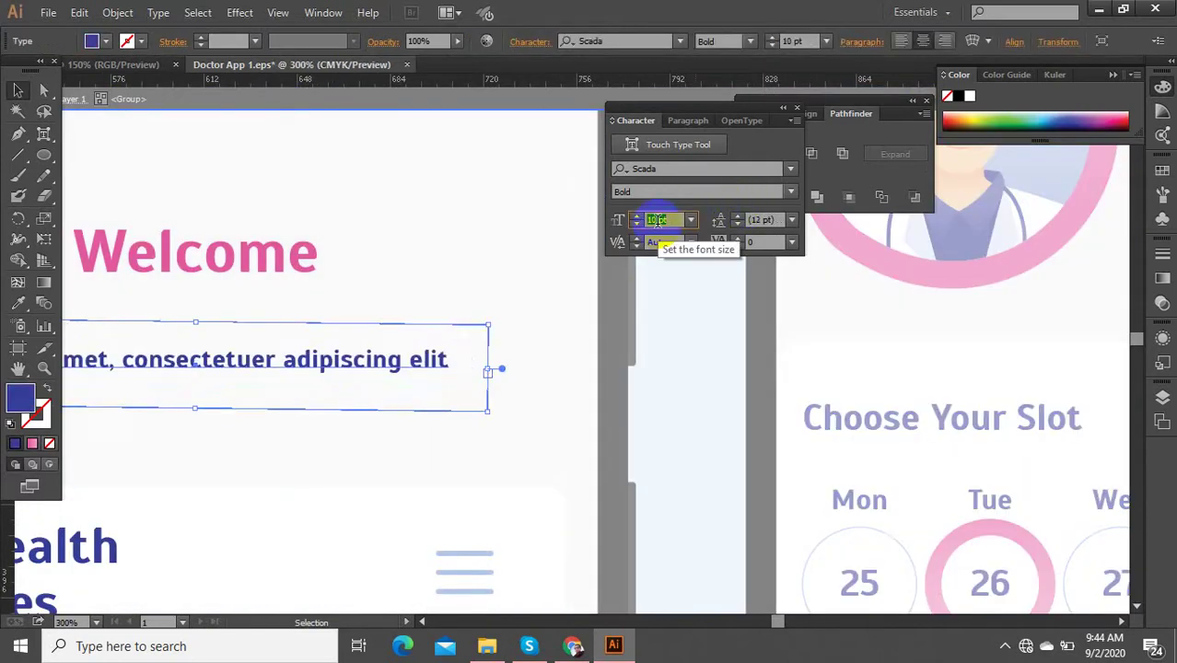
key("ctrl+1")
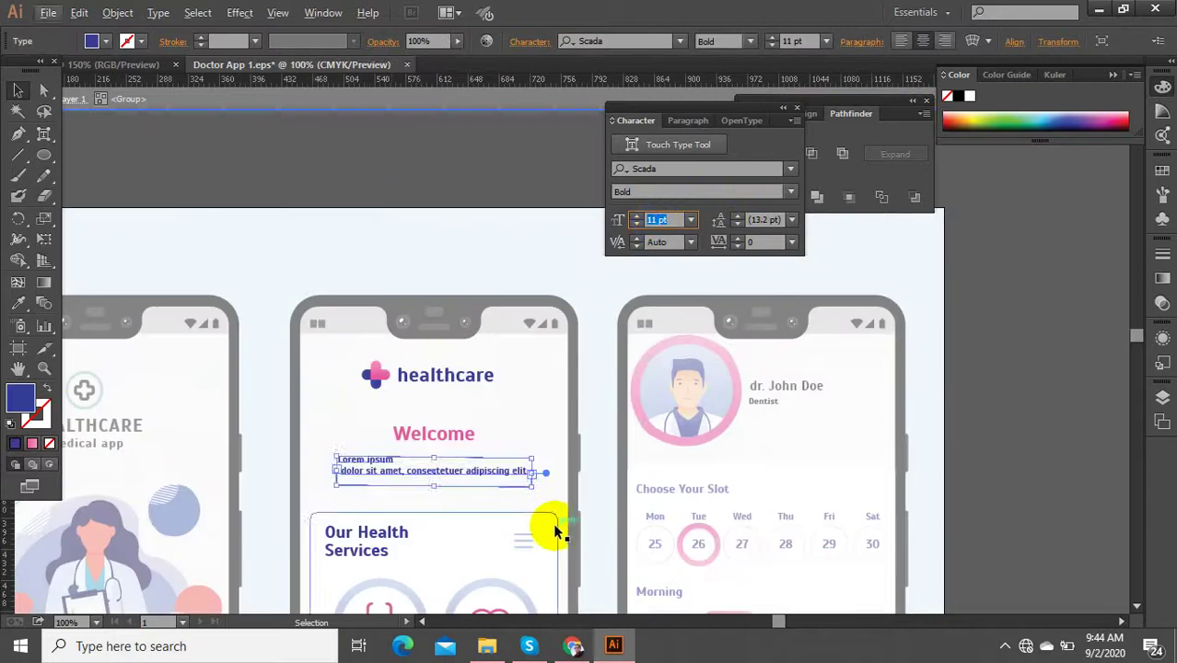
double_click(392, 166)
scroll(446, 313, "down", 3)
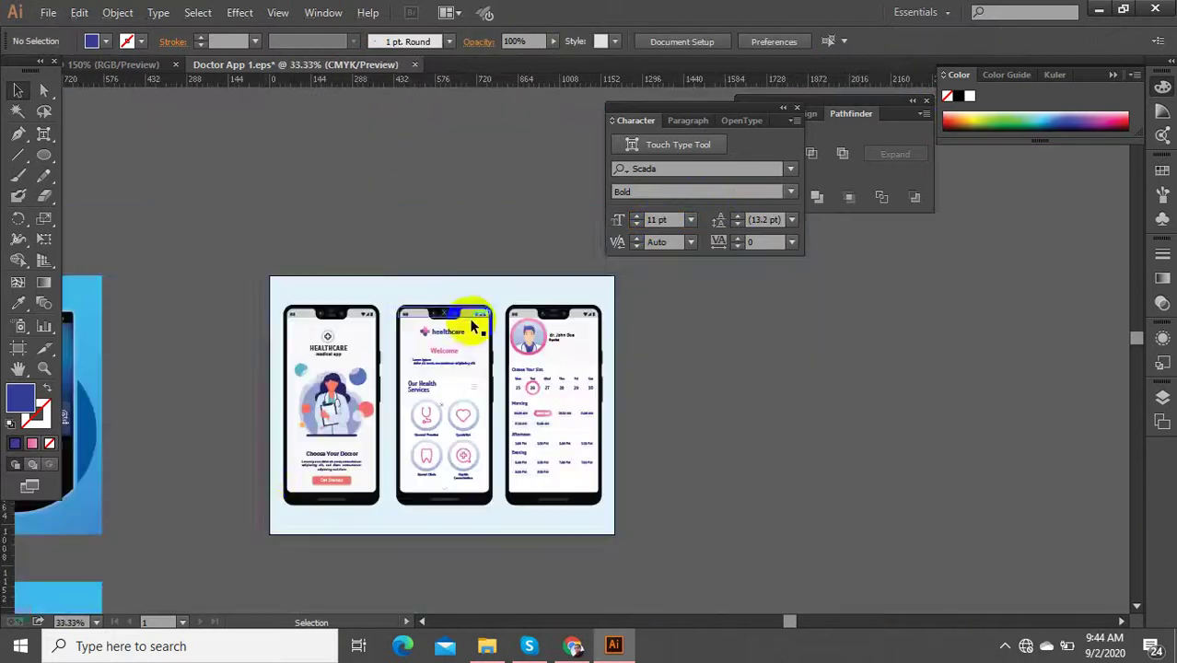
Step: Export the light-blue artboard for web as a JPEG High image named Doctor-App-5, replacing the existing file in New folder
scroll(276, 505, "up", 2)
scroll(459, 473, "down", 2)
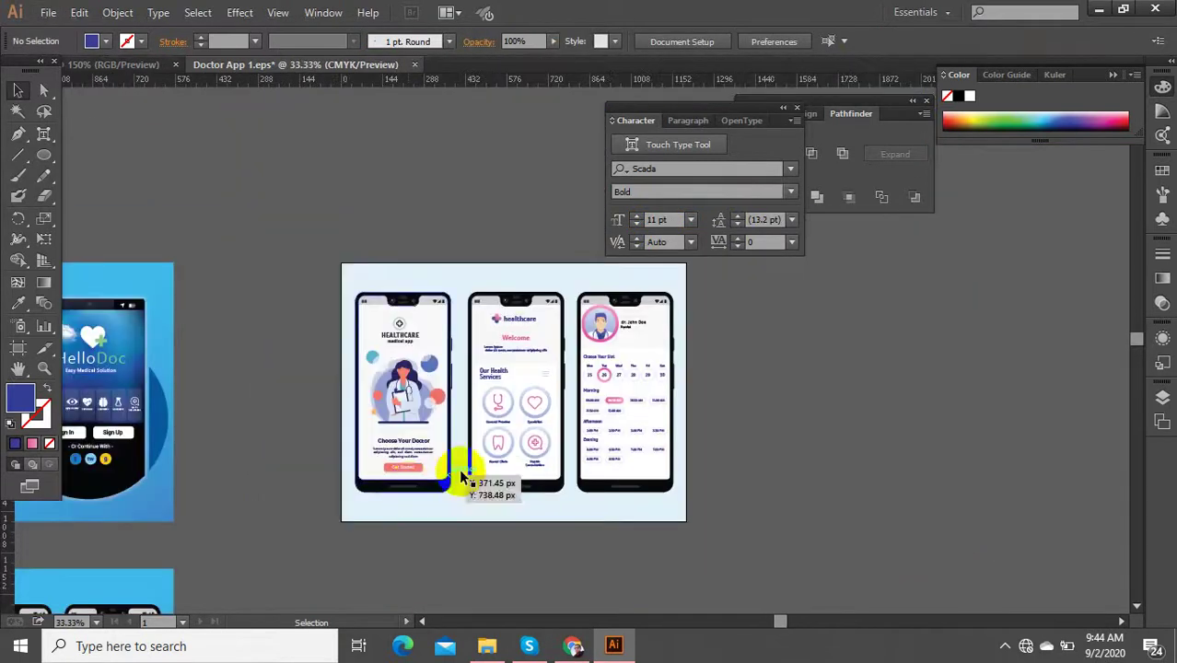
scroll(605, 385, "up", 2)
scroll(600, 408, "down", 3)
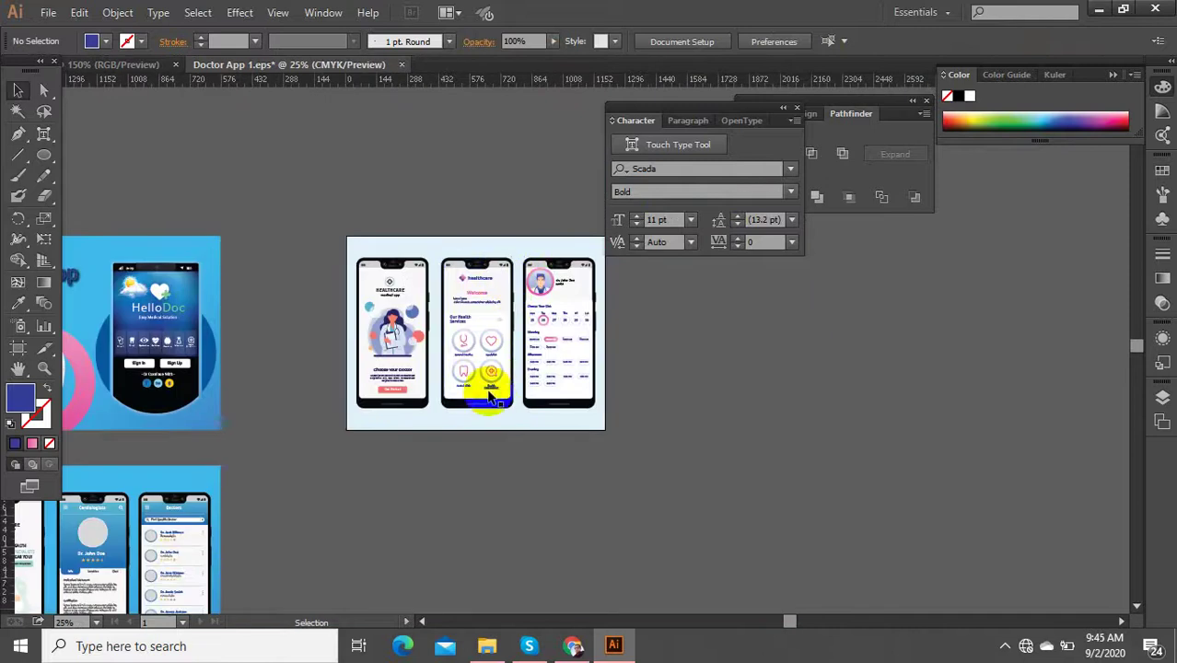
key("ctrl+alt+shift+s")
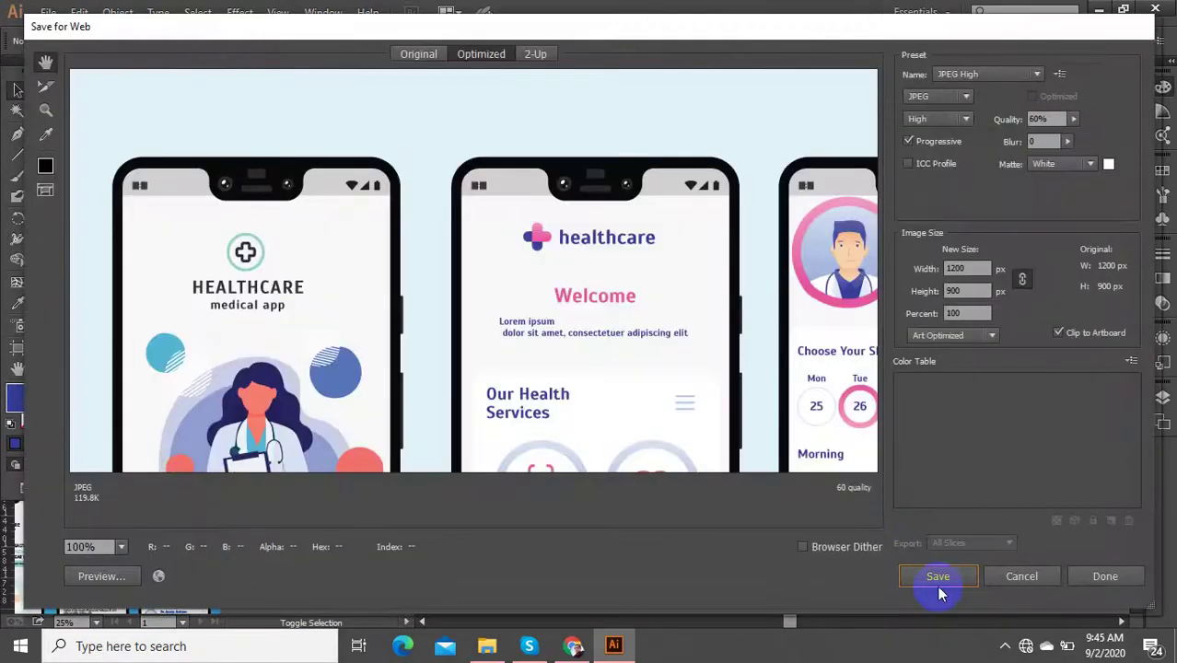
left_click(939, 589)
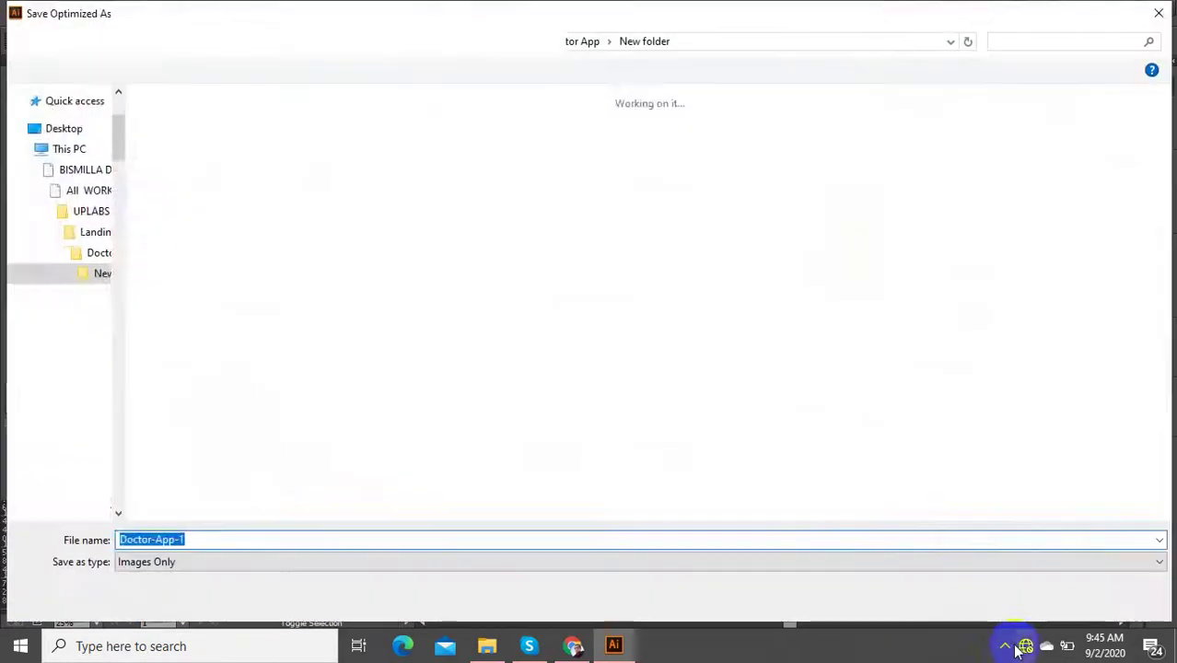
left_click(1007, 647)
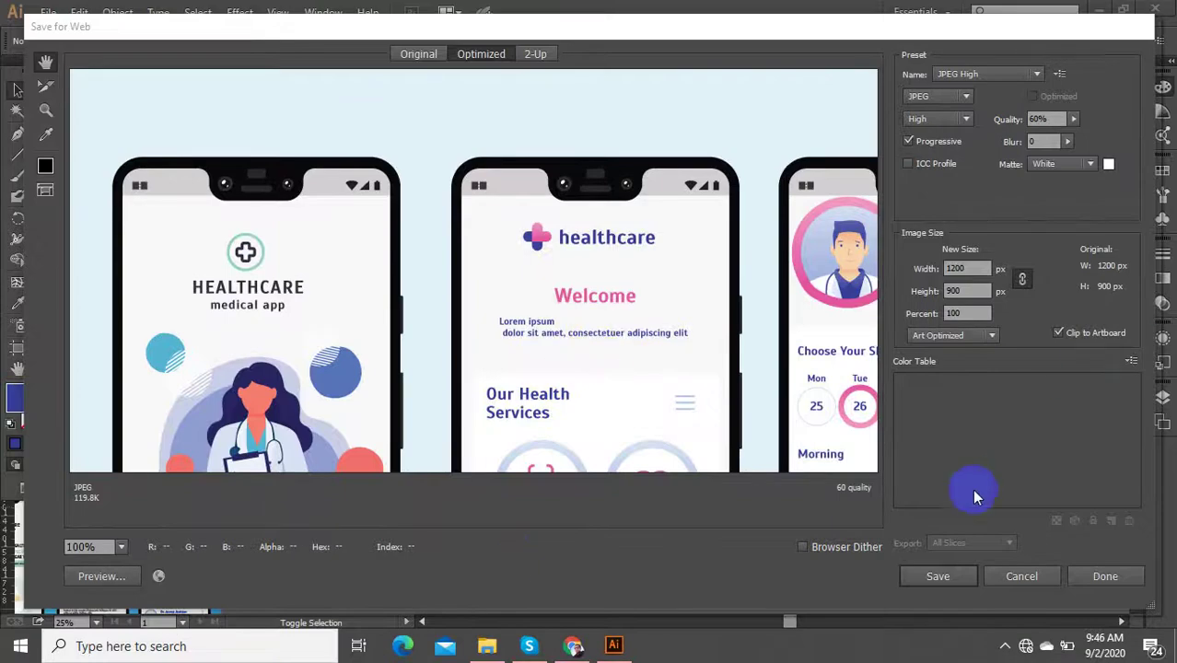
left_click(934, 568)
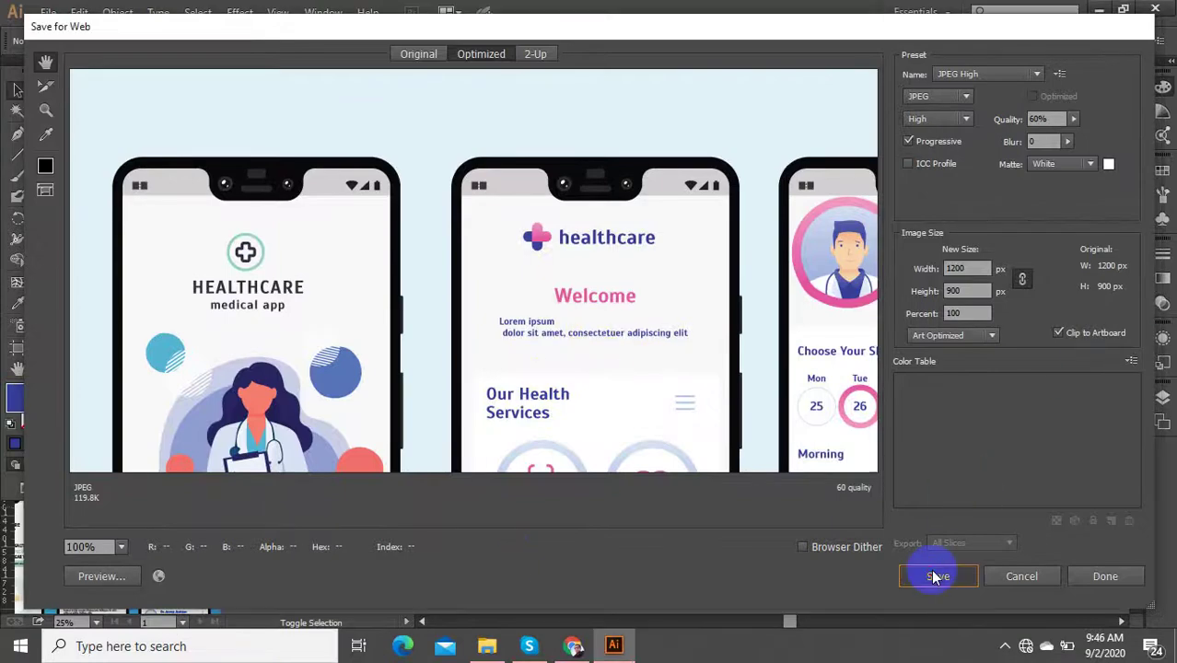
key("Return")
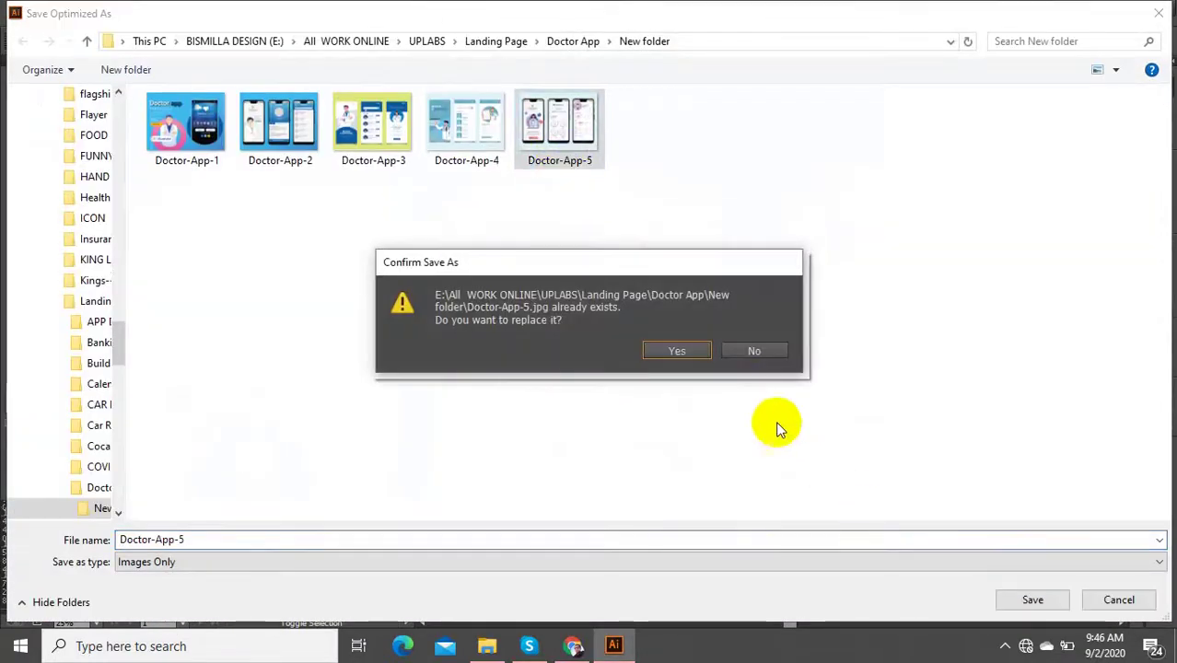
left_click(675, 350)
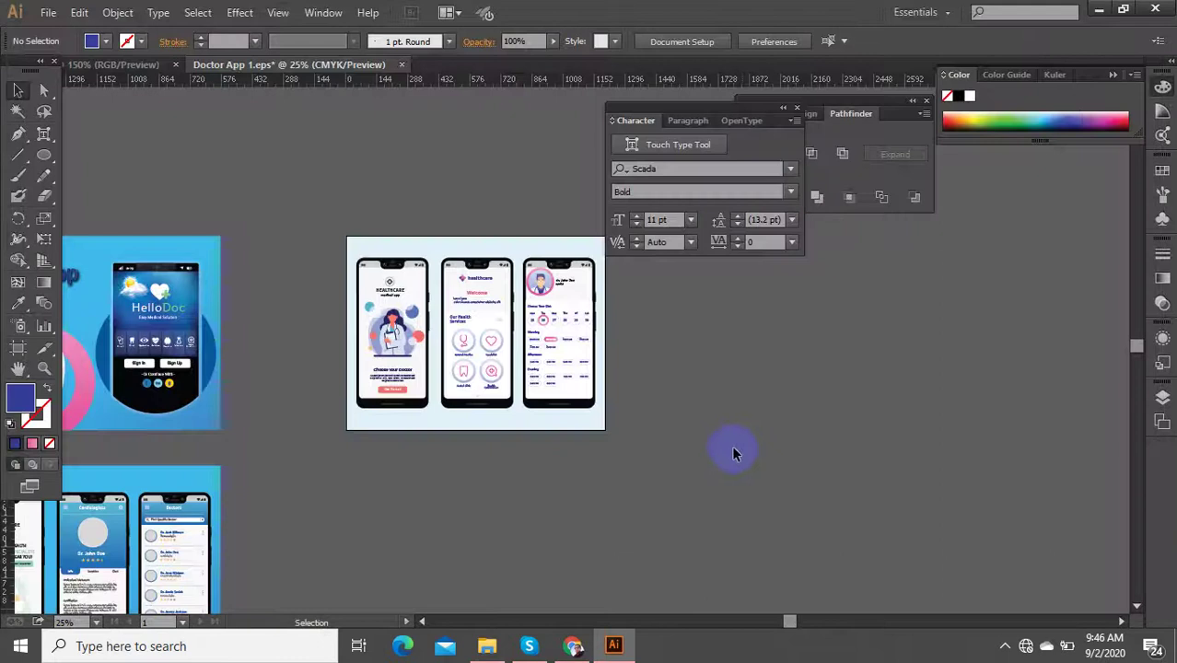
Step: Select the stray path without fill or stroke outside the artwork and delete it
key("ctrl+minus")
key("ctrl+minus")
key("ctrl+minus")
key("ctrl+minus")
left_click_drag(561, 340, 398, 324)
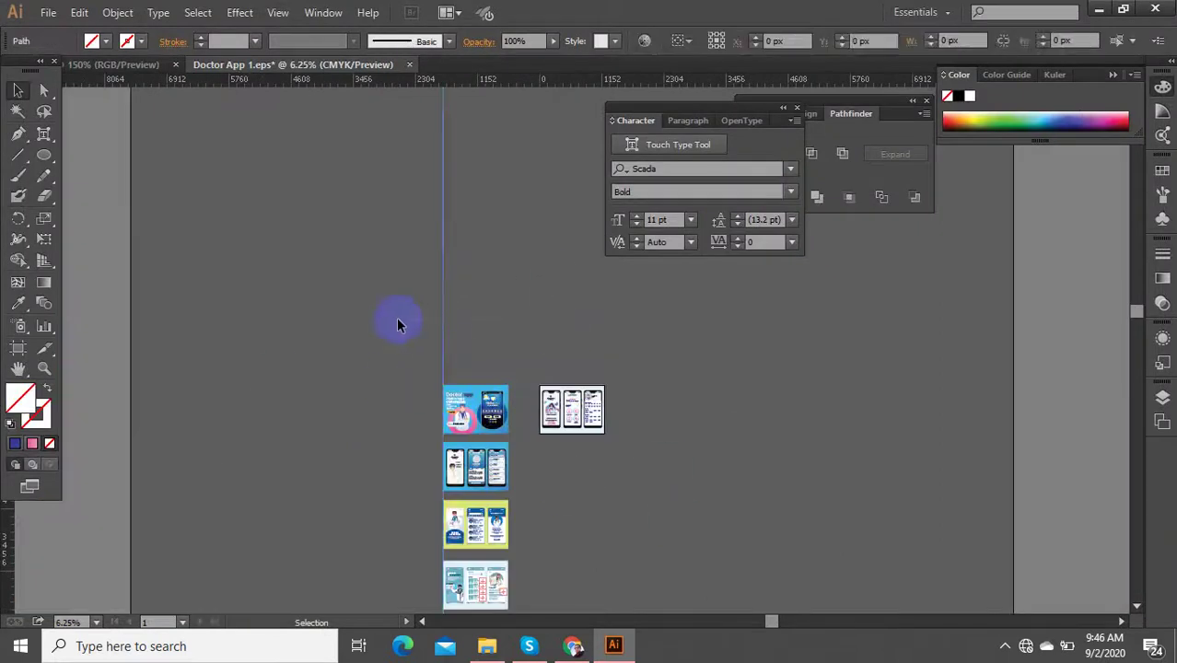
key("Delete")
Step: Examine the column of presentation designs, from the Doctor app cover to the blue three-phone layout
scroll(526, 423, "down", 3)
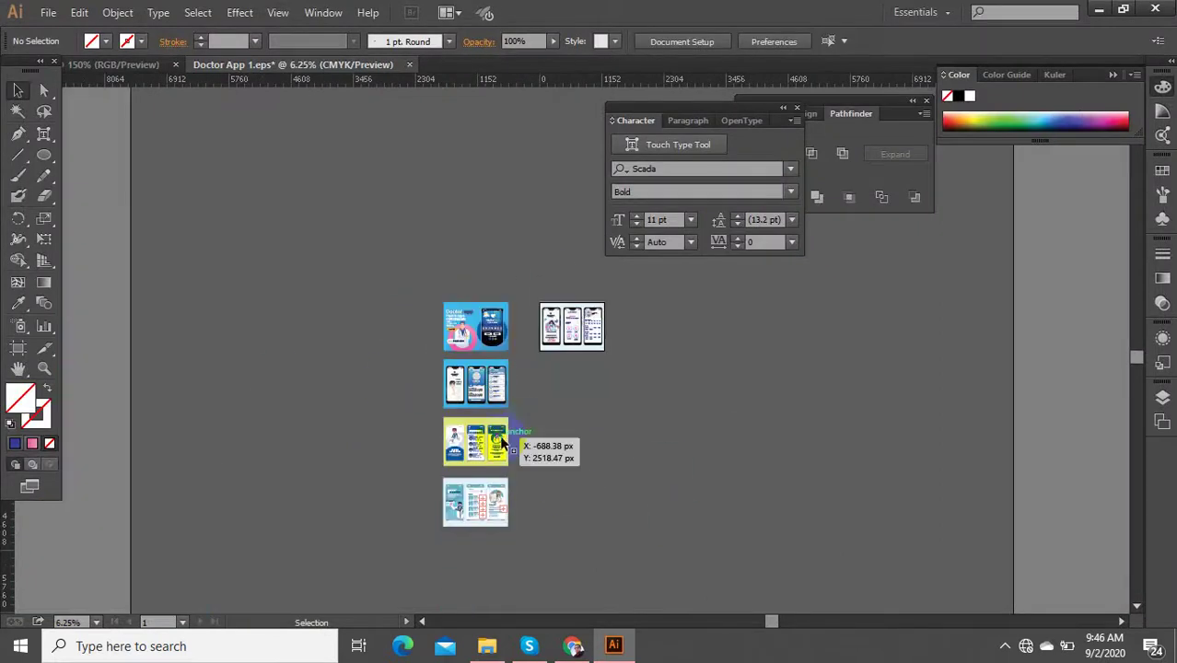
left_click_drag(454, 445, 512, 353)
scroll(515, 330, "up", 3)
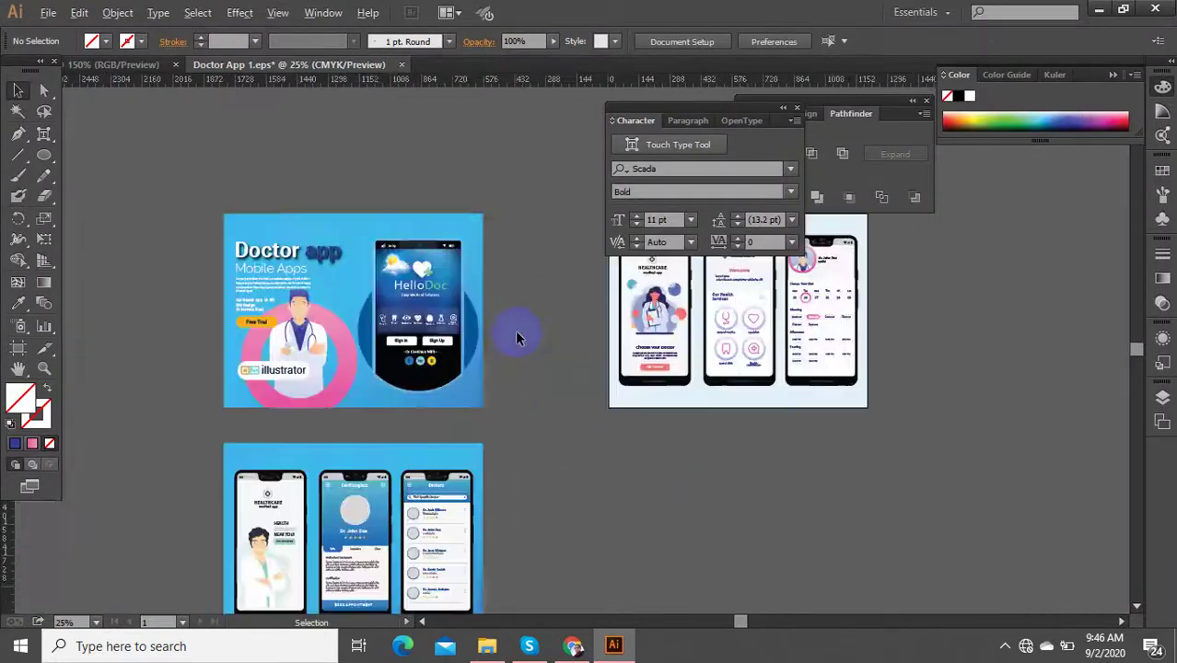
scroll(428, 333, "up", 3)
scroll(475, 331, "down", 2)
scroll(473, 331, "down", 8)
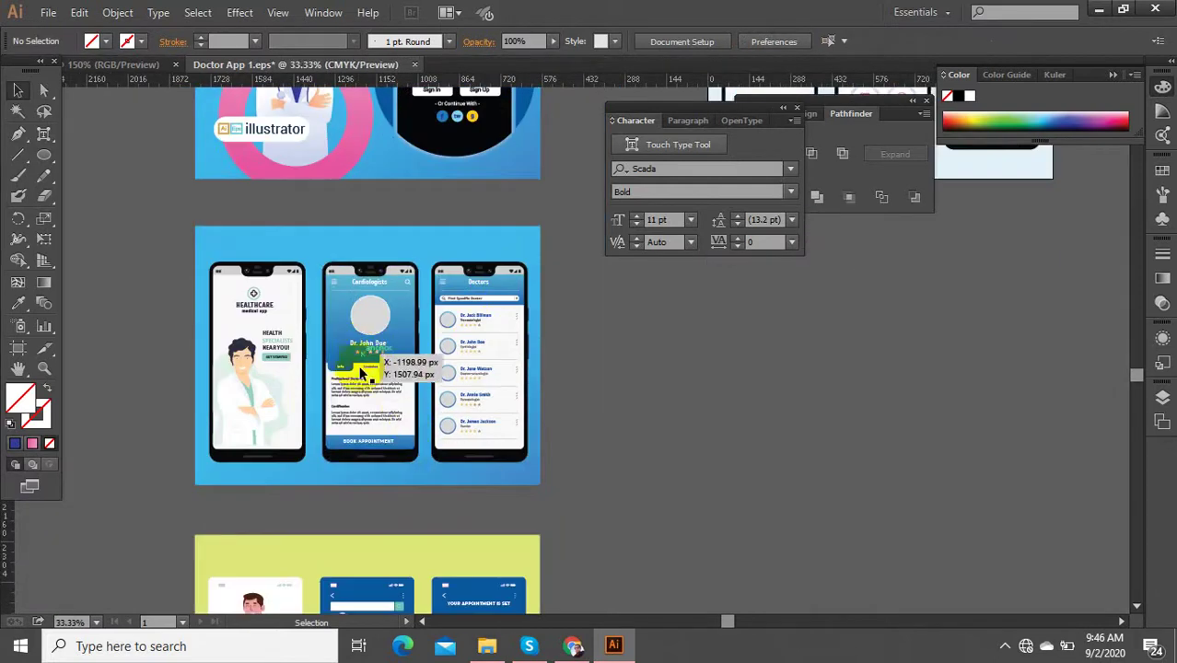
scroll(412, 488, "down", 2)
Step: Switch to Chrome and open the instructions of the Doctor Appointment App Challenge on UpLabs
left_click(573, 646)
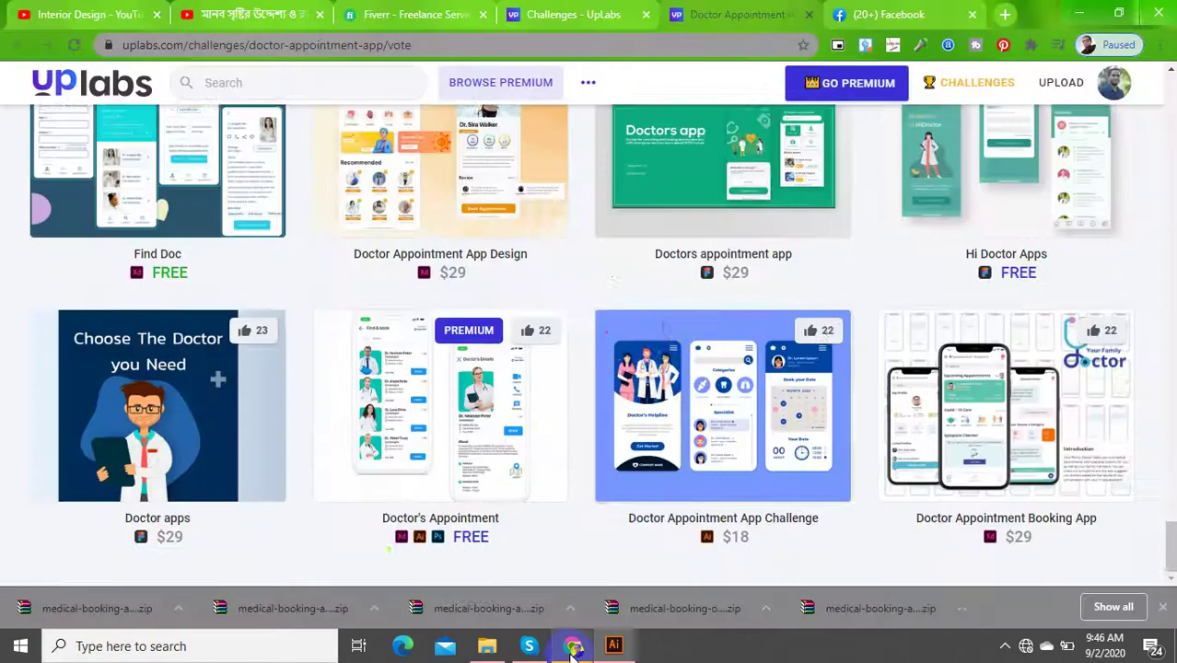
scroll(692, 326, "up", 10)
scroll(692, 326, "up", 10)
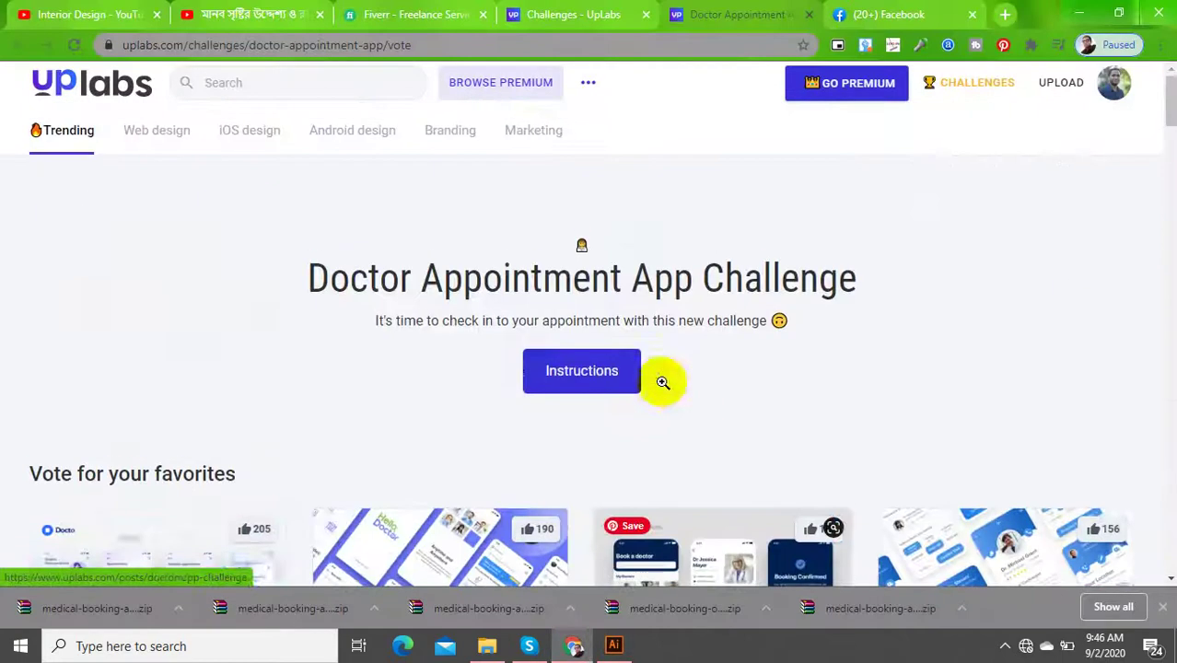
left_click(596, 377)
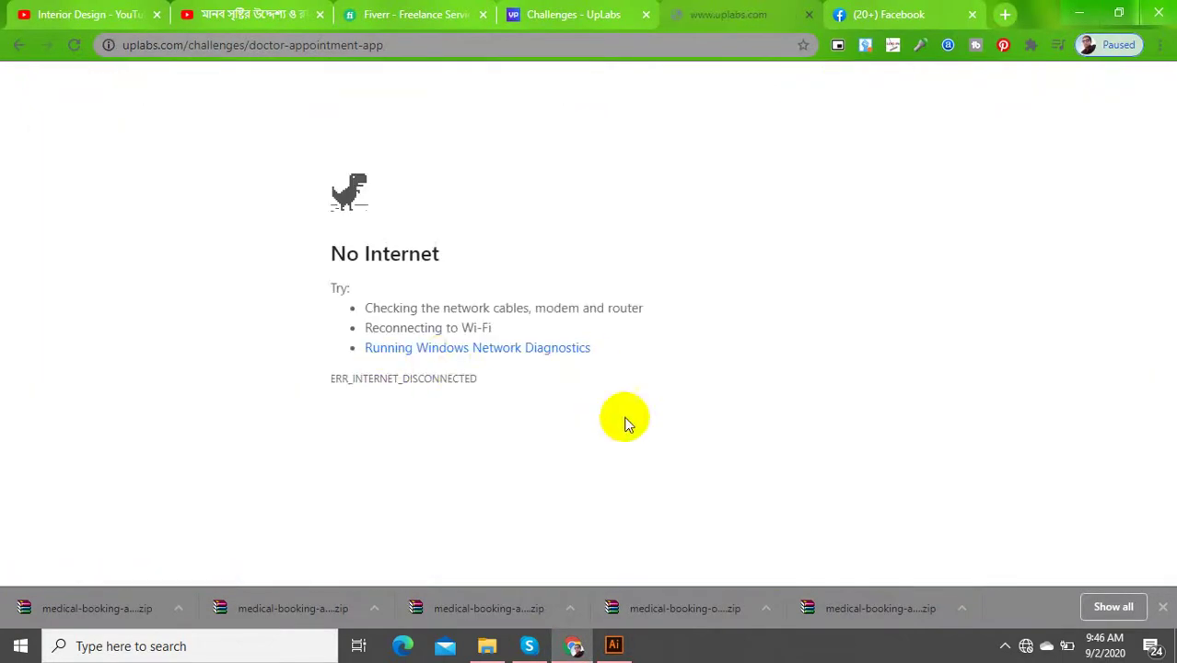
left_click(996, 643)
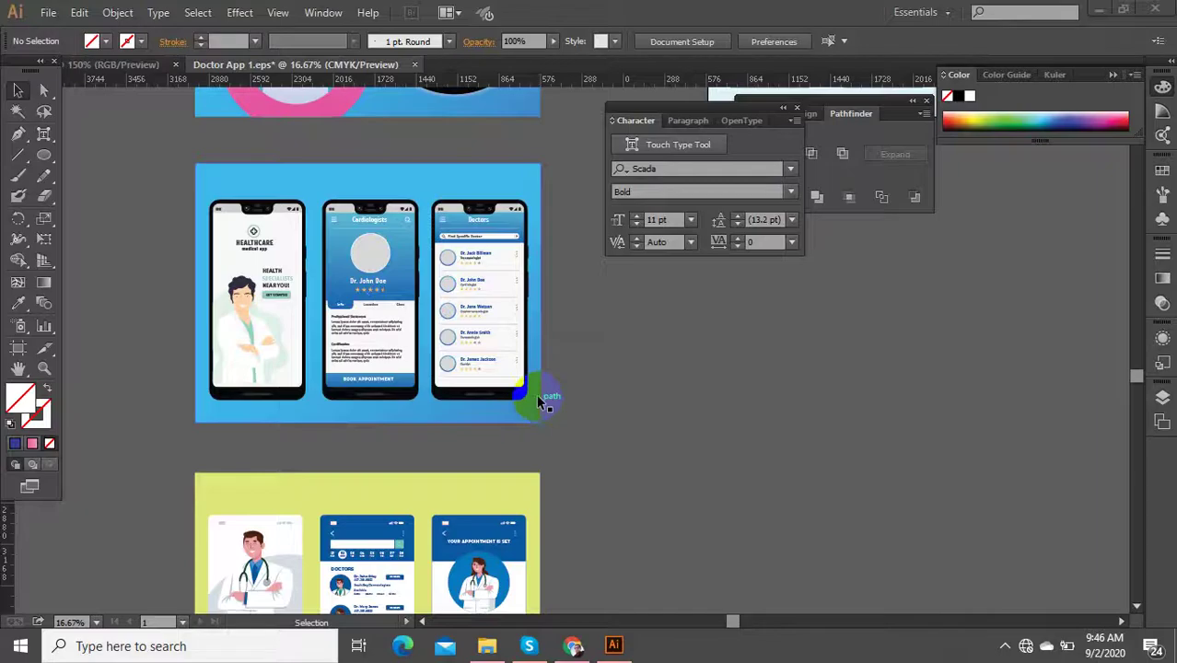
Step: Return to Illustrator and examine the blue, lime-green and pale-blue Book A Doctors presentations in turn
scroll(546, 399, "down", 2)
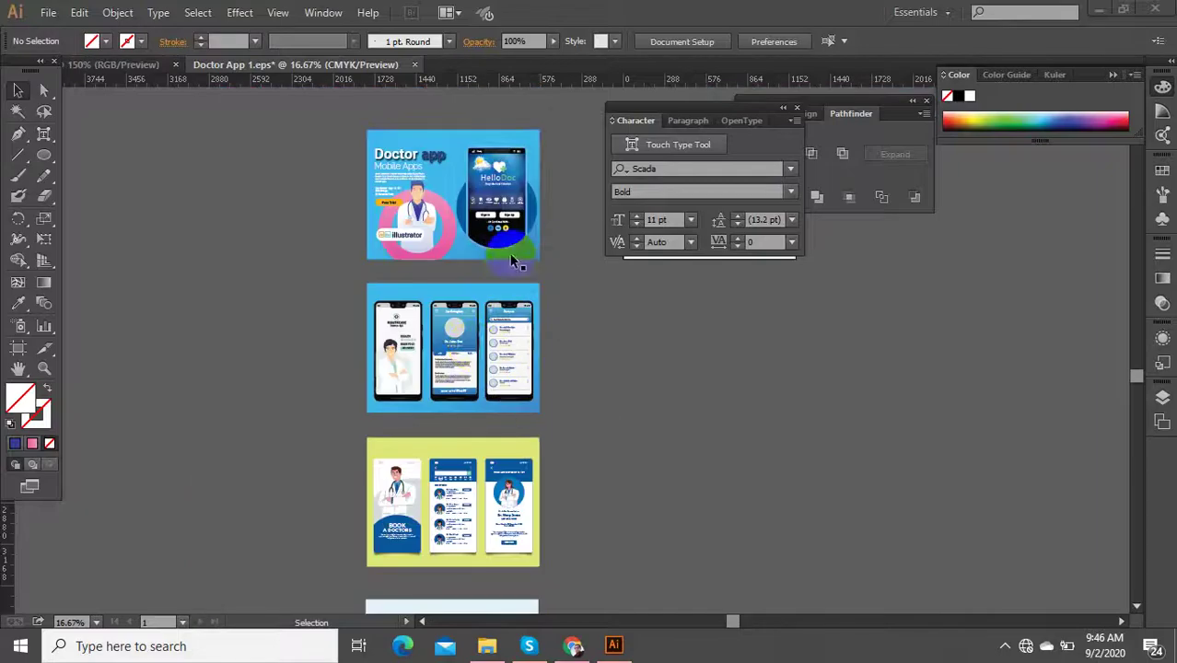
left_click_drag(511, 262, 534, 350)
scroll(468, 354, "down", 2)
scroll(534, 350, "up", 2)
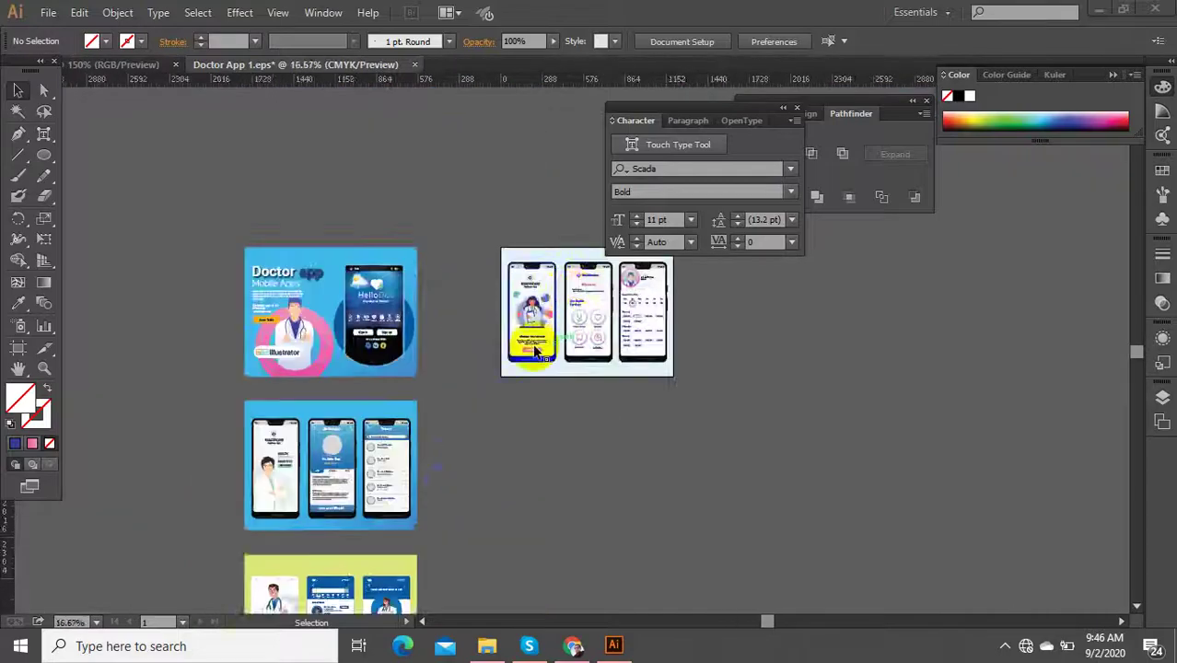
scroll(476, 366, "down", 1)
scroll(388, 509, "up", 3)
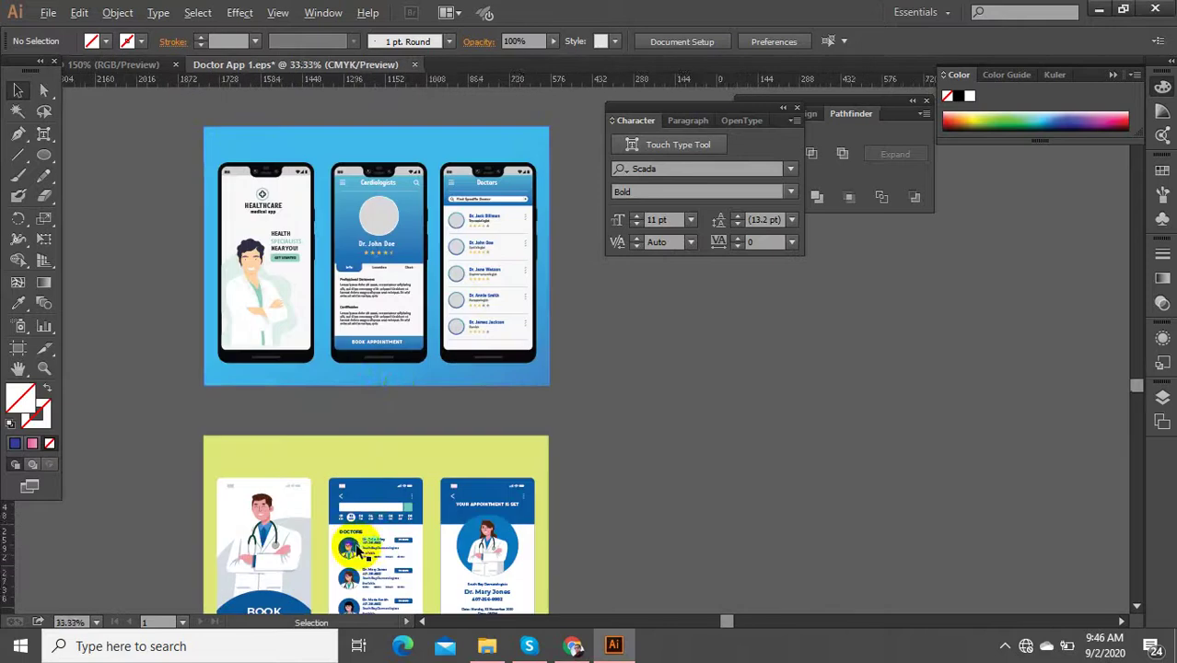
scroll(390, 411, "down", 4)
scroll(389, 423, "up", 5)
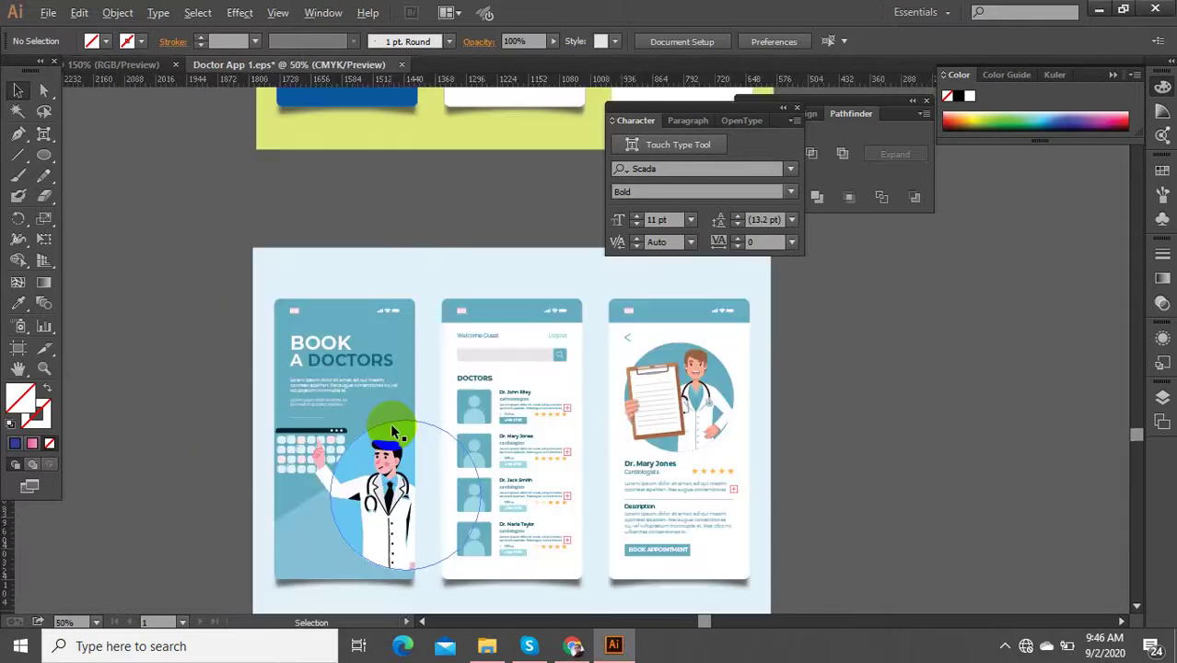